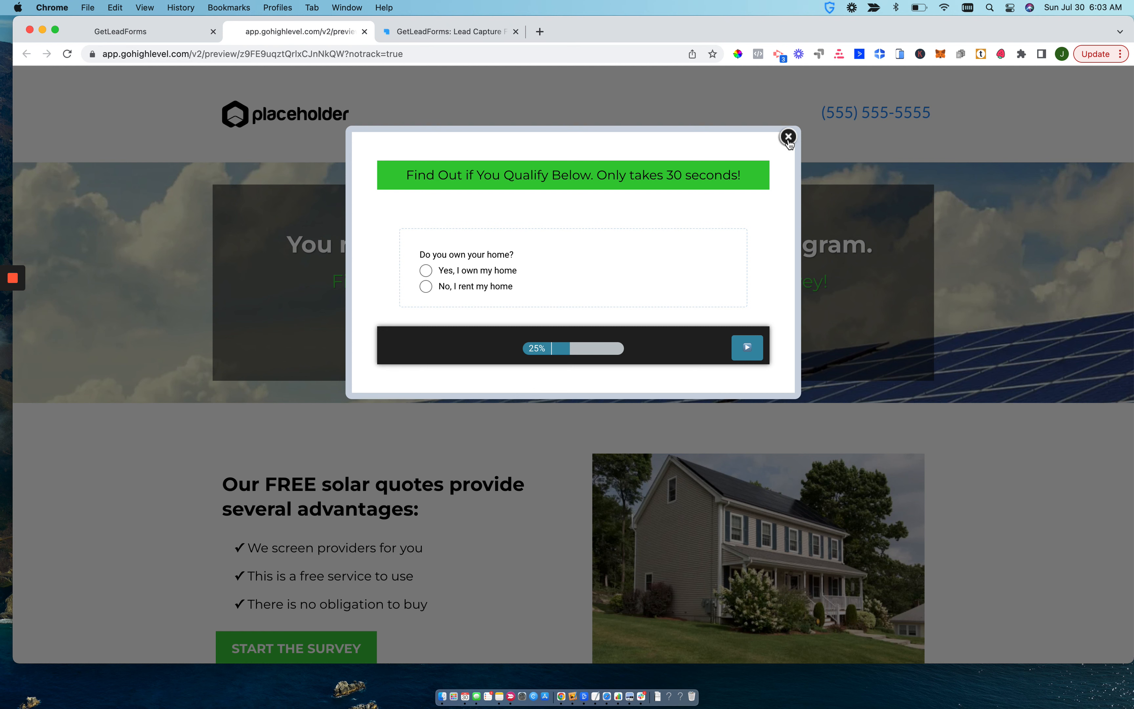
# Close the survey popup, glance at the GetLeadForms editor, and reload the HighLevel landing page preview to restart its survey
pyautogui.click(789, 137)
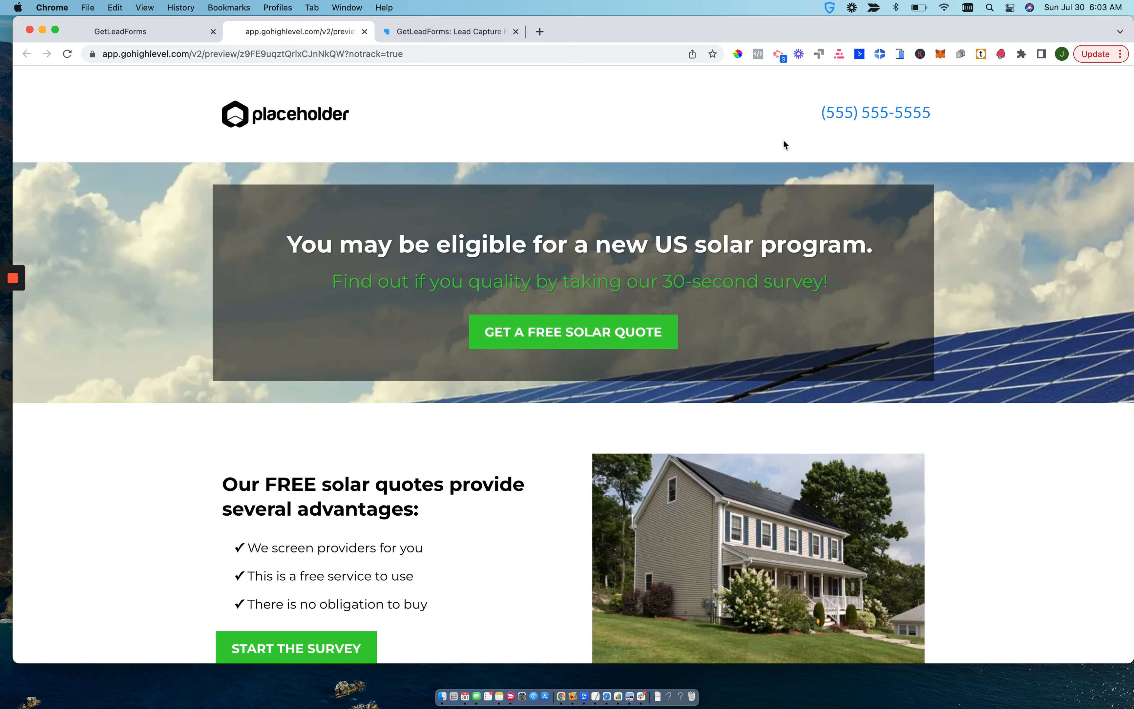
pyautogui.moveTo(315, 49)
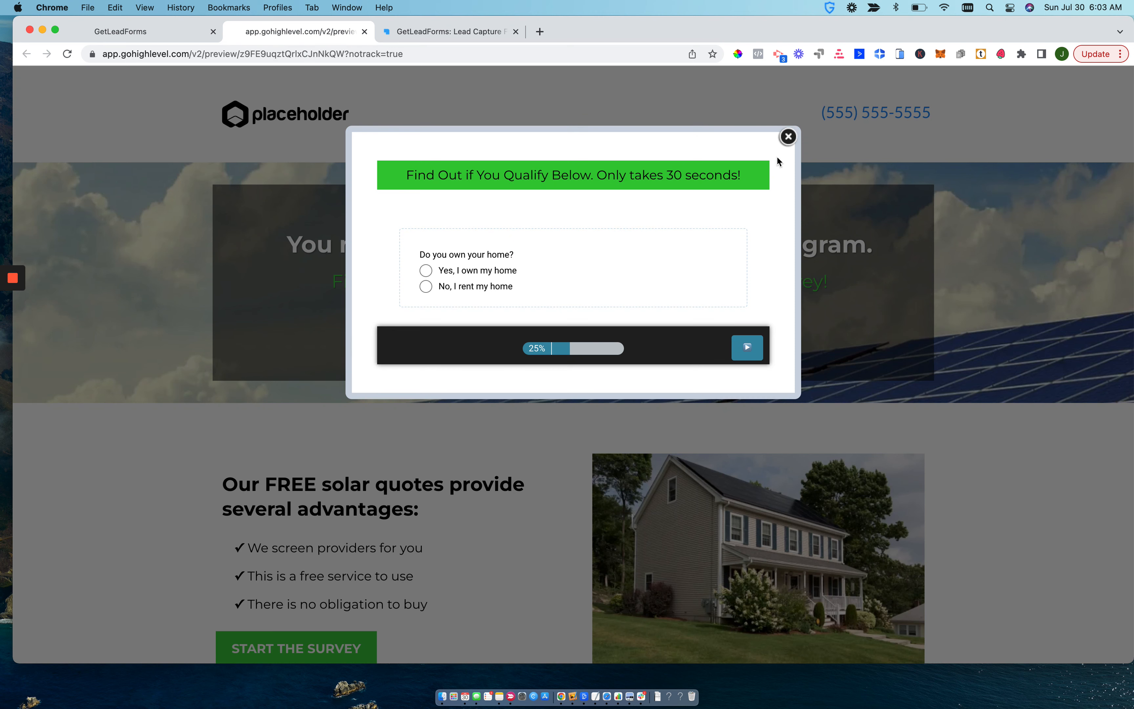
pyautogui.click(787, 140)
pyautogui.click(469, 34)
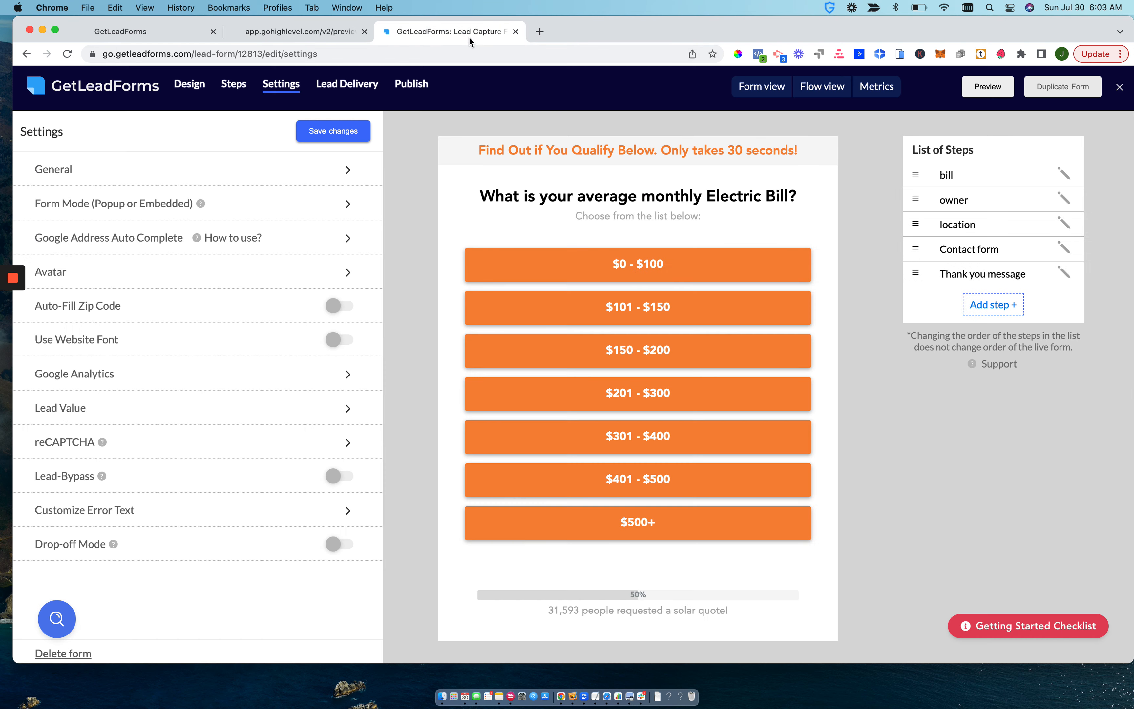
pyautogui.click(298, 32)
pyautogui.click(280, 54)
pyautogui.press('Return')
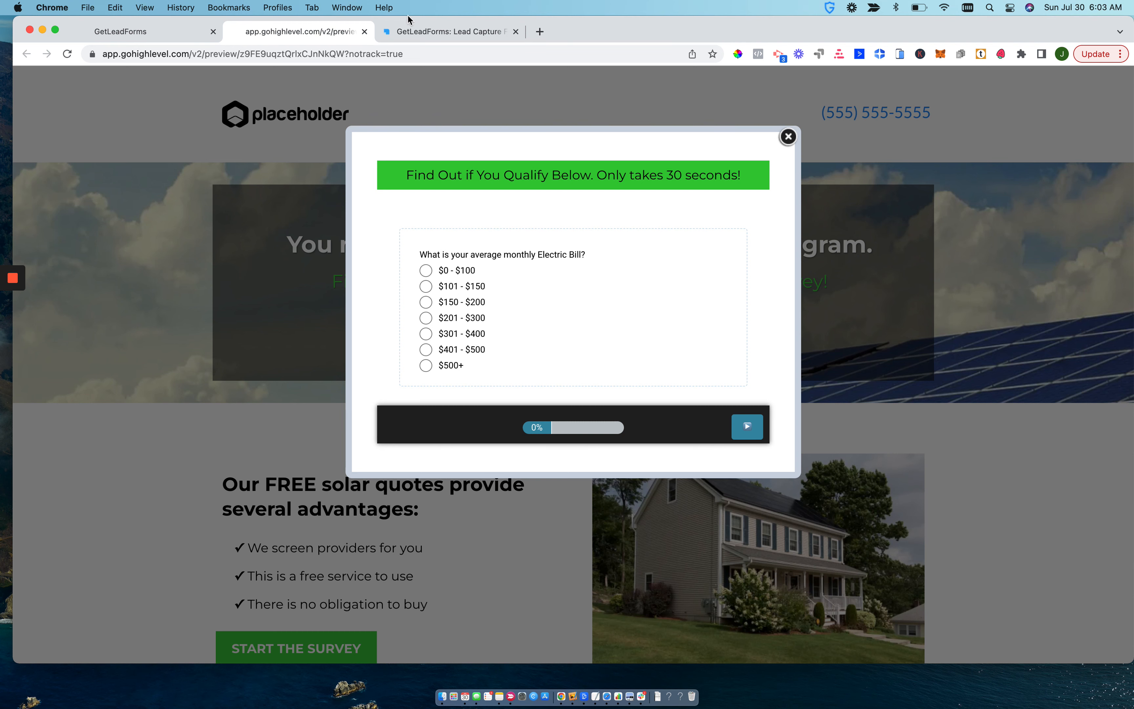
# Answer the HighLevel survey with an average electric bill of $150 - $200 and "Yes, I own my home" to reach the address questions
pyautogui.click(432, 28)
pyautogui.click(277, 31)
pyautogui.click(426, 301)
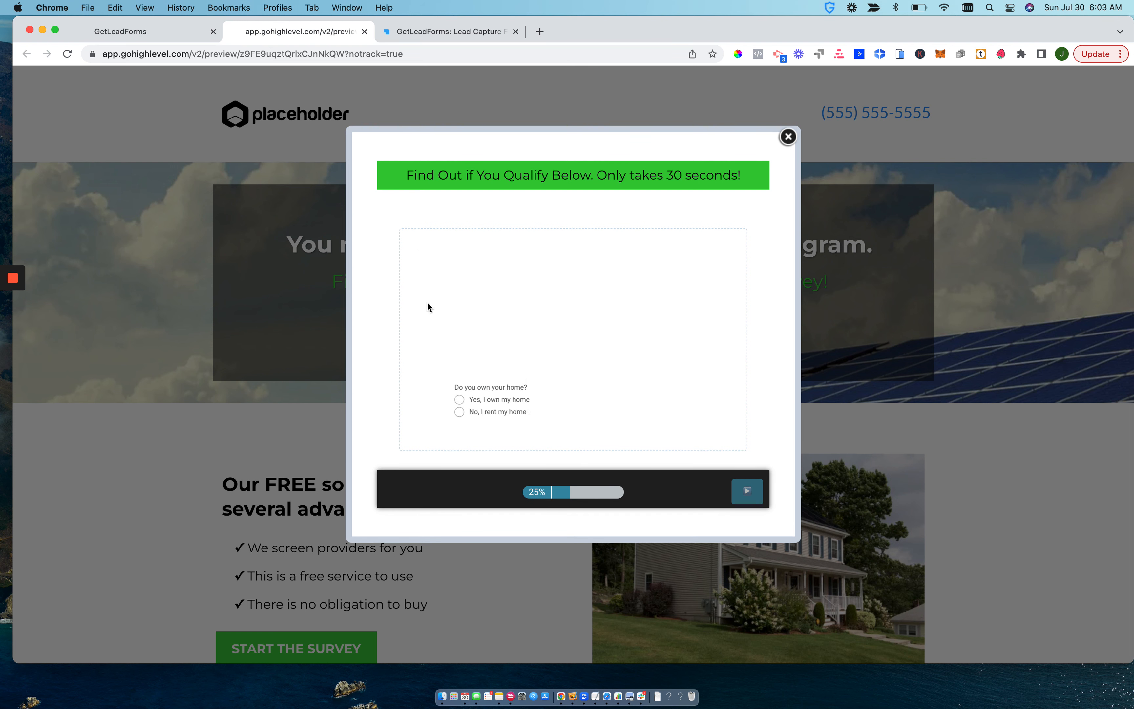
pyautogui.click(425, 270)
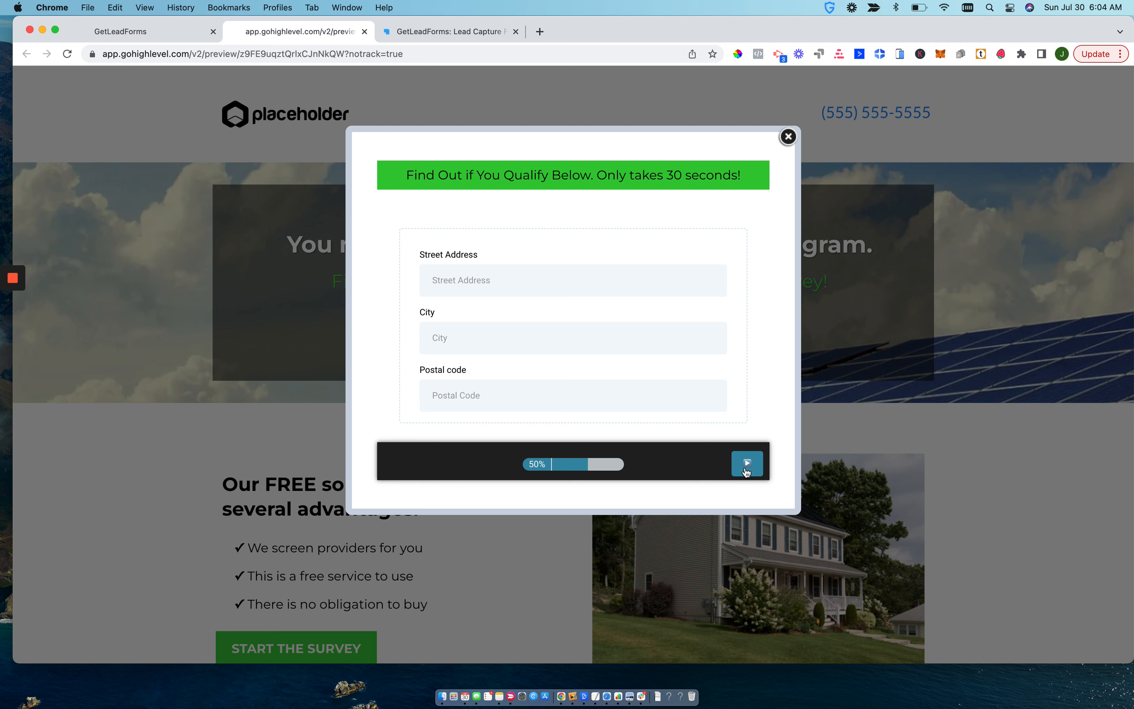
pyautogui.moveTo(11, 281)
pyautogui.click(11, 328)
pyautogui.click(400, 169)
# Open the full preview of the Solar Quote - Qualification Survey form in GetLeadForms and start its demo
pyautogui.click(444, 32)
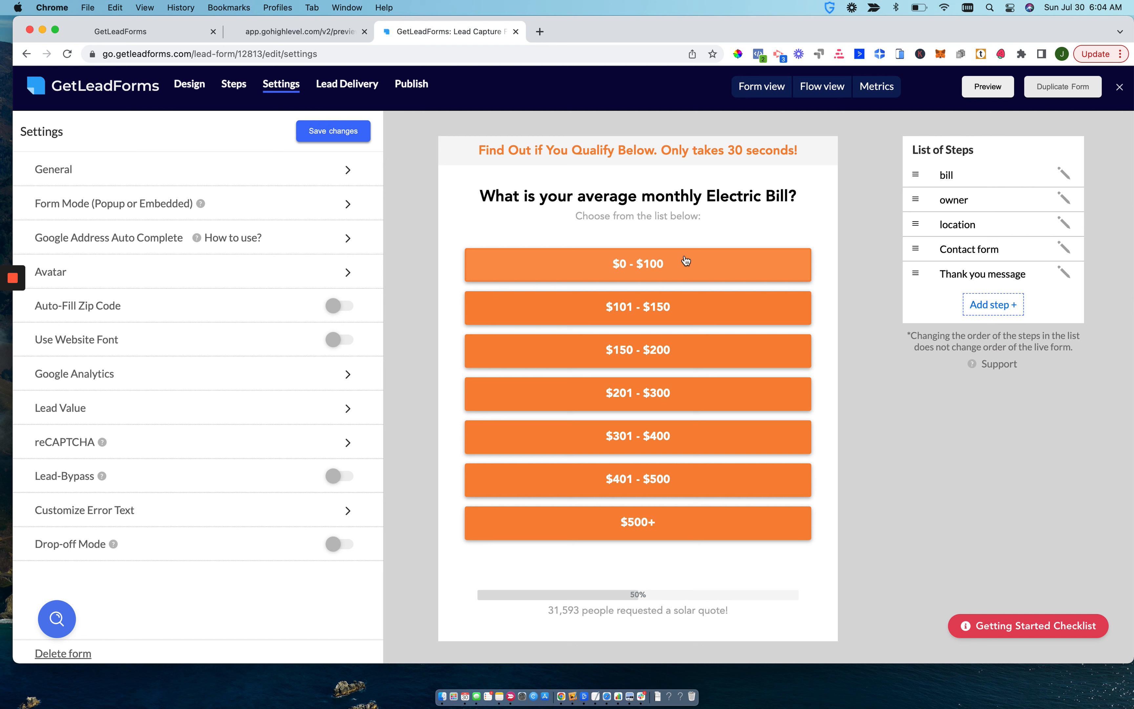
pyautogui.click(985, 91)
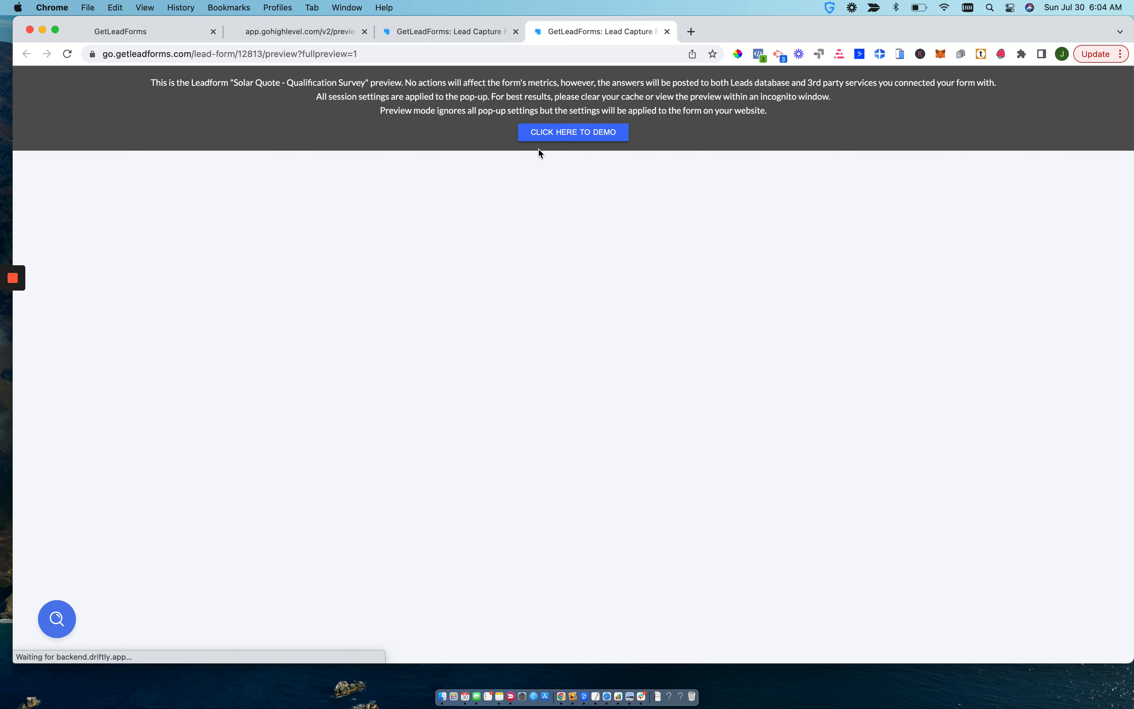
pyautogui.click(567, 134)
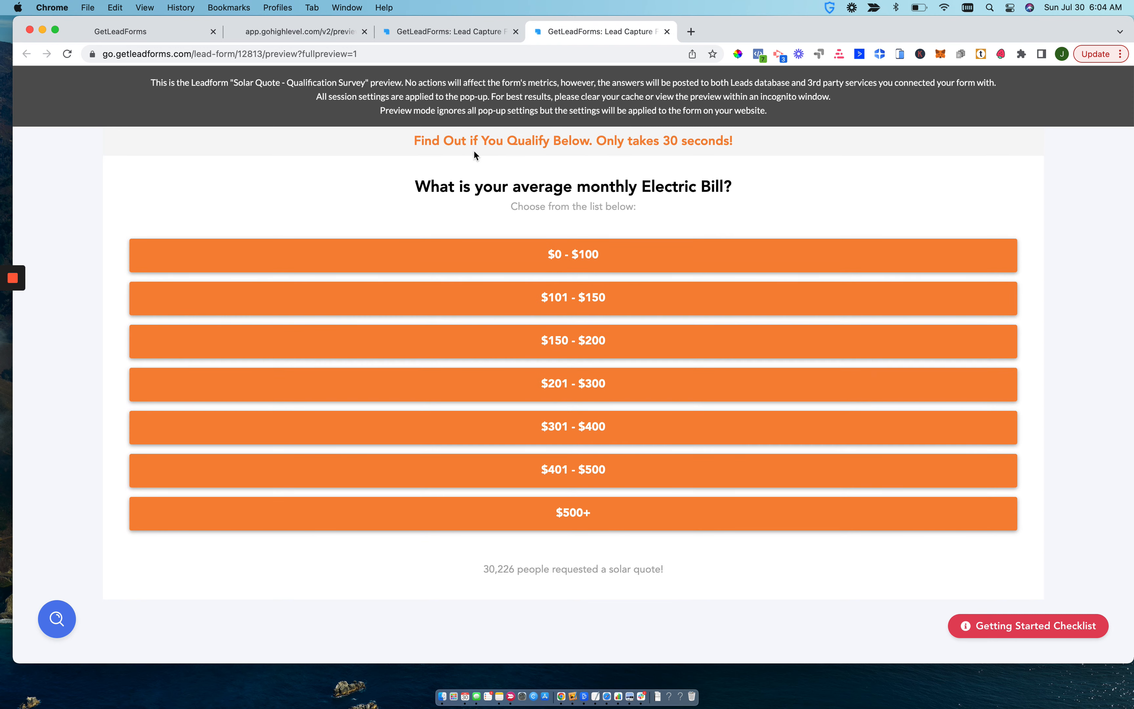
# Compare the headline of the GetLeadForms demo with the headline of the HighLevel survey popup
pyautogui.moveTo(414, 146); pyautogui.dragTo(775, 178)
pyautogui.click(775, 178)
pyautogui.click(305, 35)
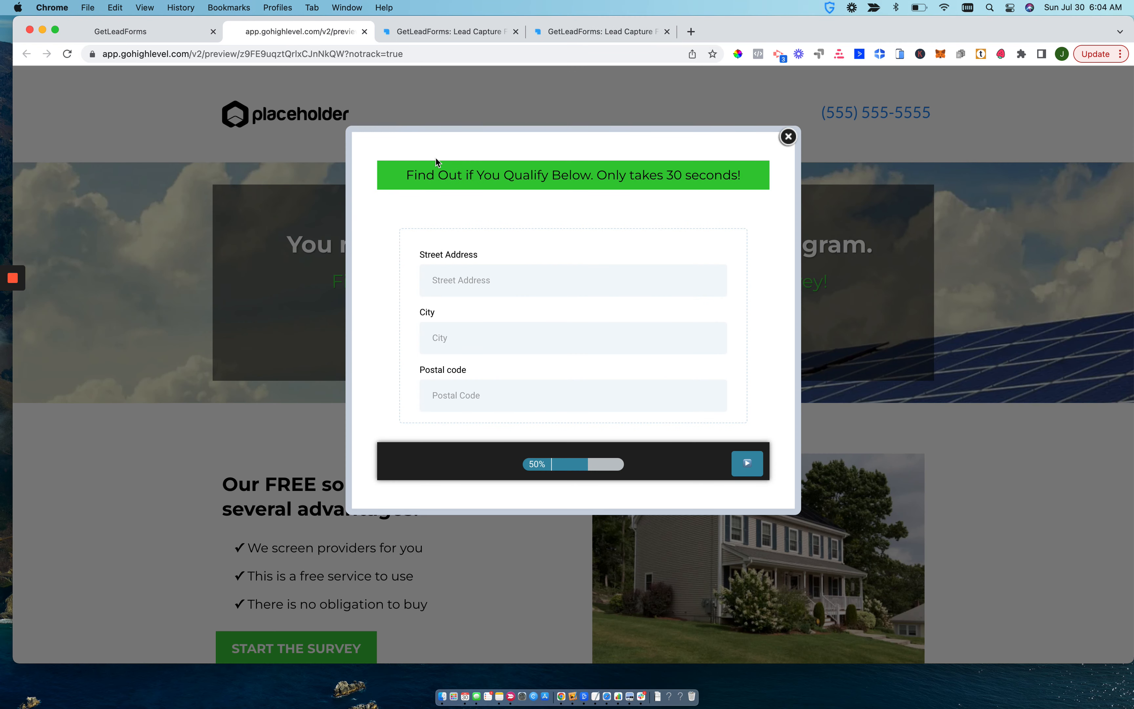
pyautogui.tripleClick(429, 177)
pyautogui.click(576, 37)
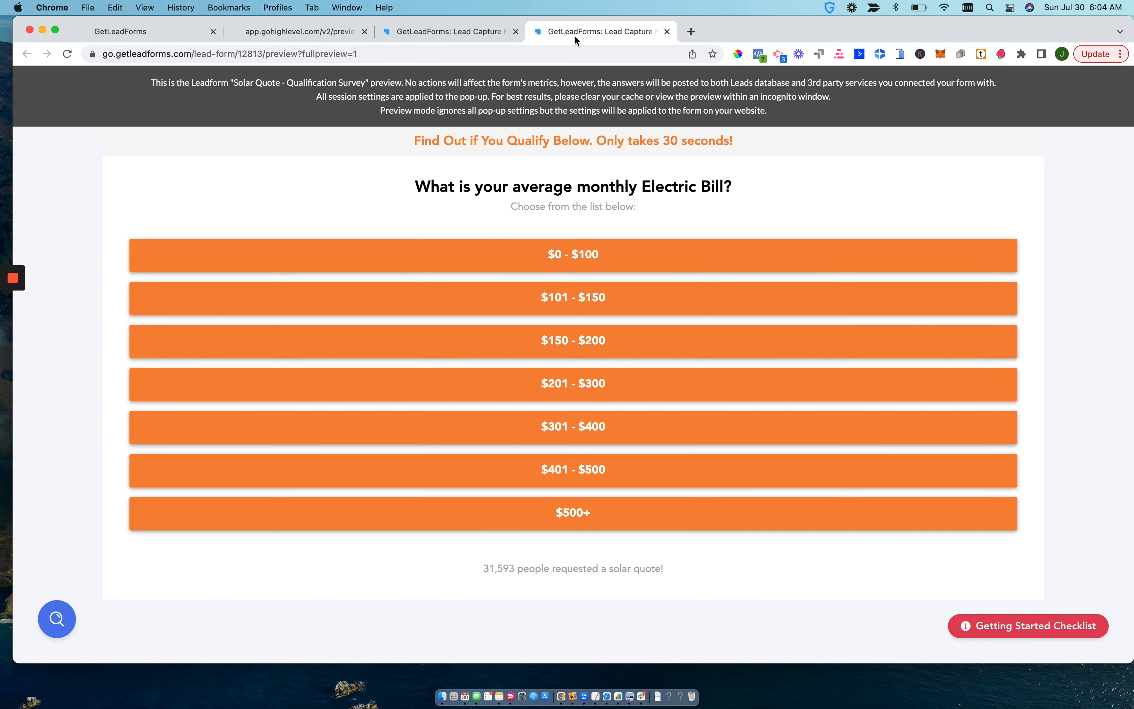
# Examine the GetLeadForms demo's electric bill question, its hint text and the line about people requesting solar quotes
pyautogui.moveTo(395, 186); pyautogui.dragTo(784, 190)
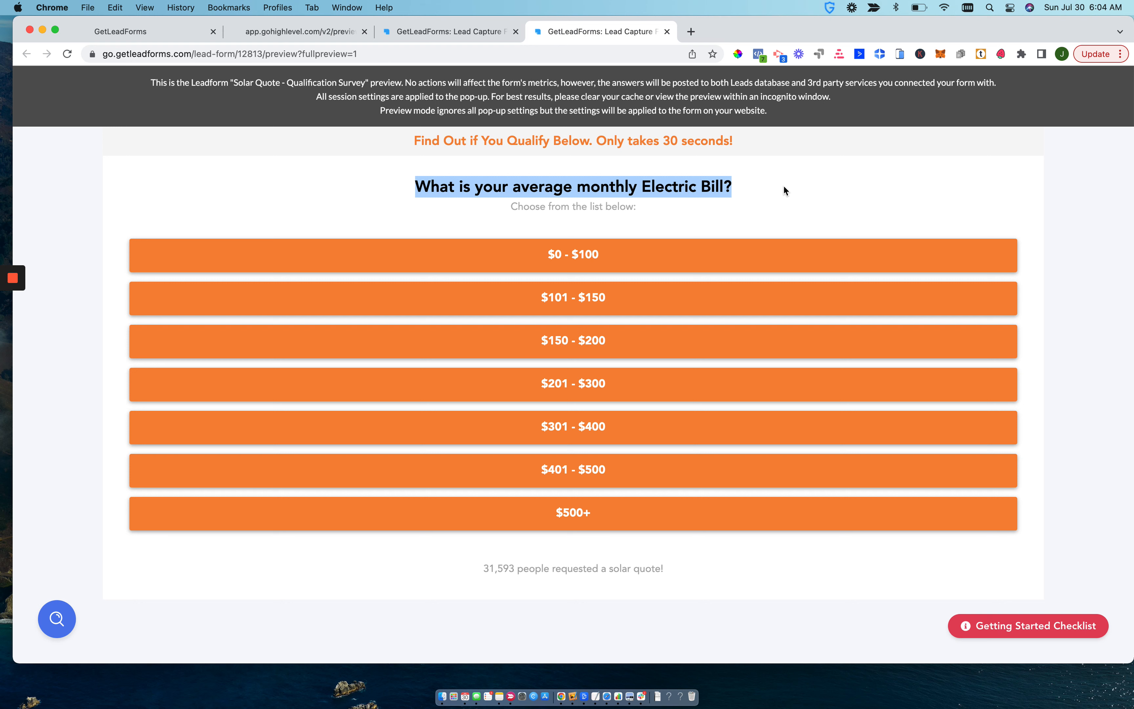
pyautogui.moveTo(597, 29); pyautogui.dragTo(486, 43)
pyautogui.tripleClick(498, 207)
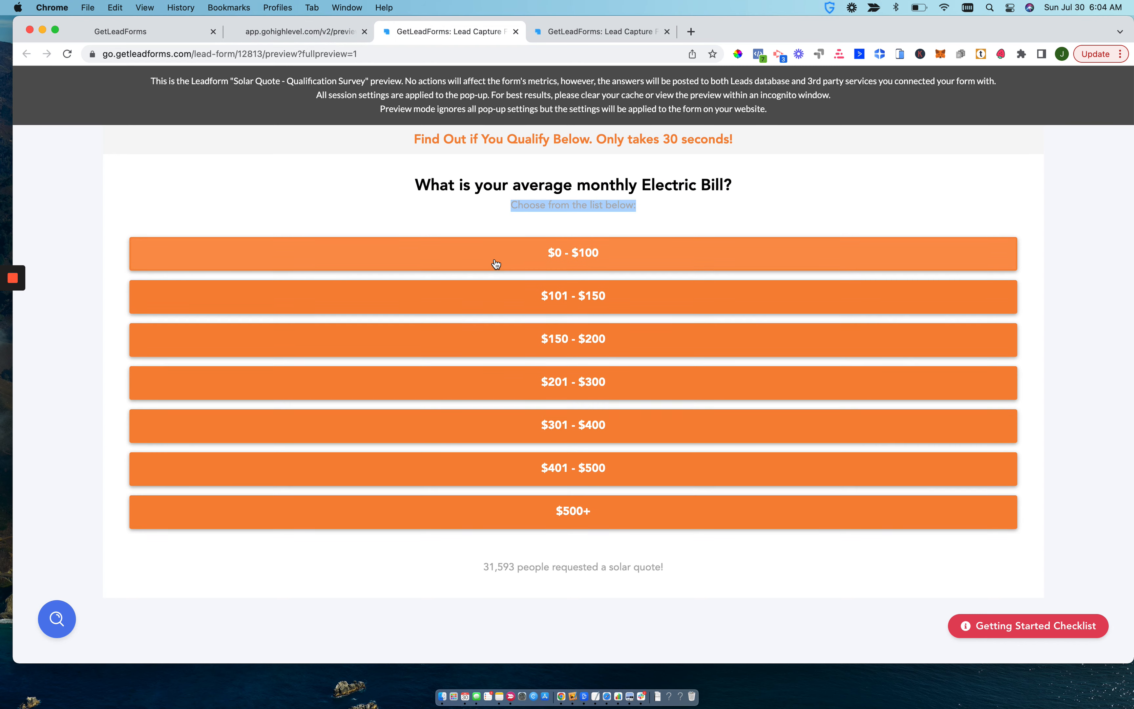
pyautogui.moveTo(457, 571); pyautogui.dragTo(677, 571)
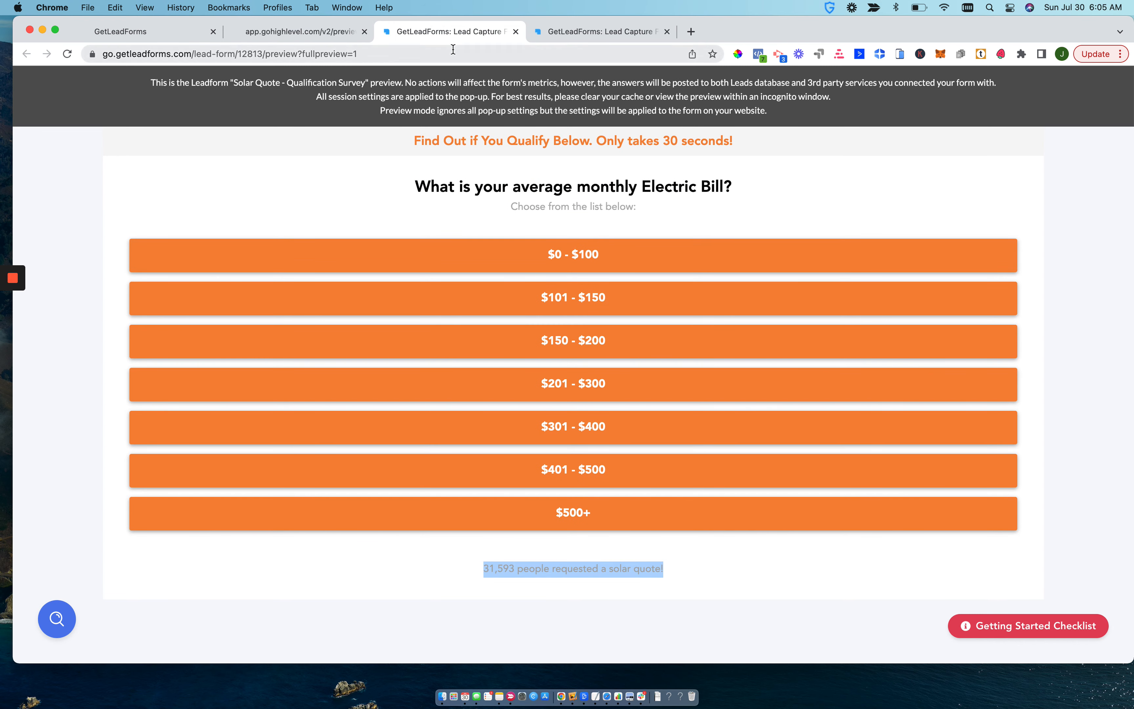
pyautogui.click(601, 567)
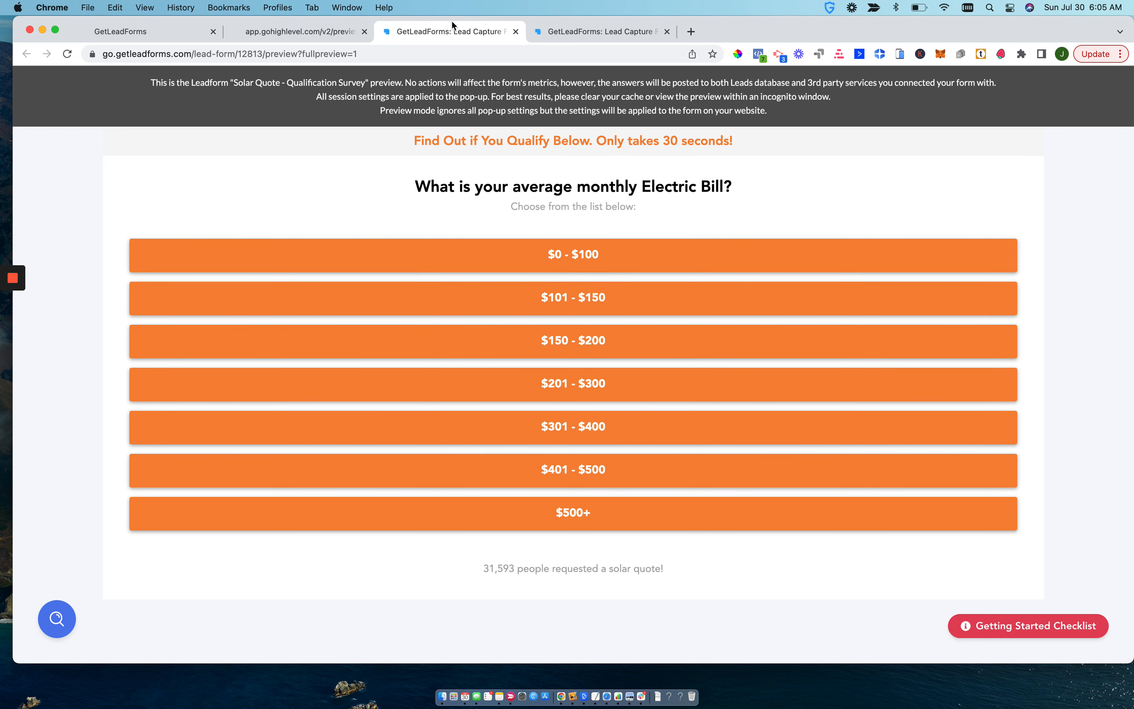
# Reload the HighLevel landing page preview and open its free solar quote survey
pyautogui.click(315, 32)
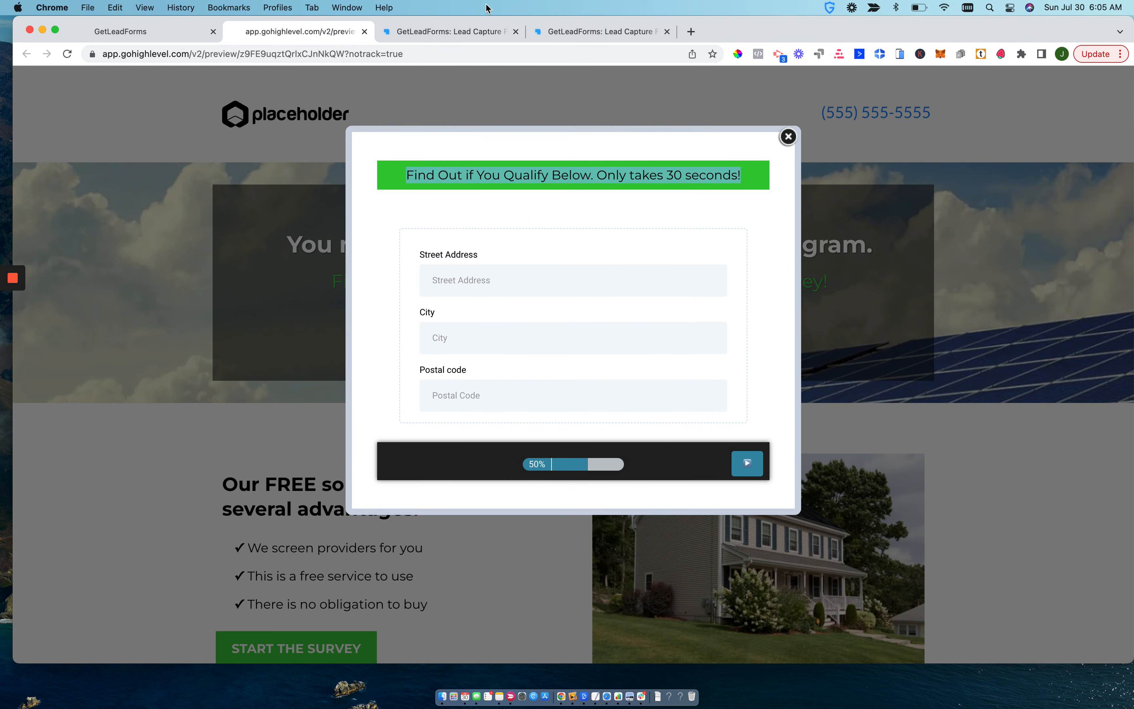
pyautogui.click(418, 54)
pyautogui.press('Return')
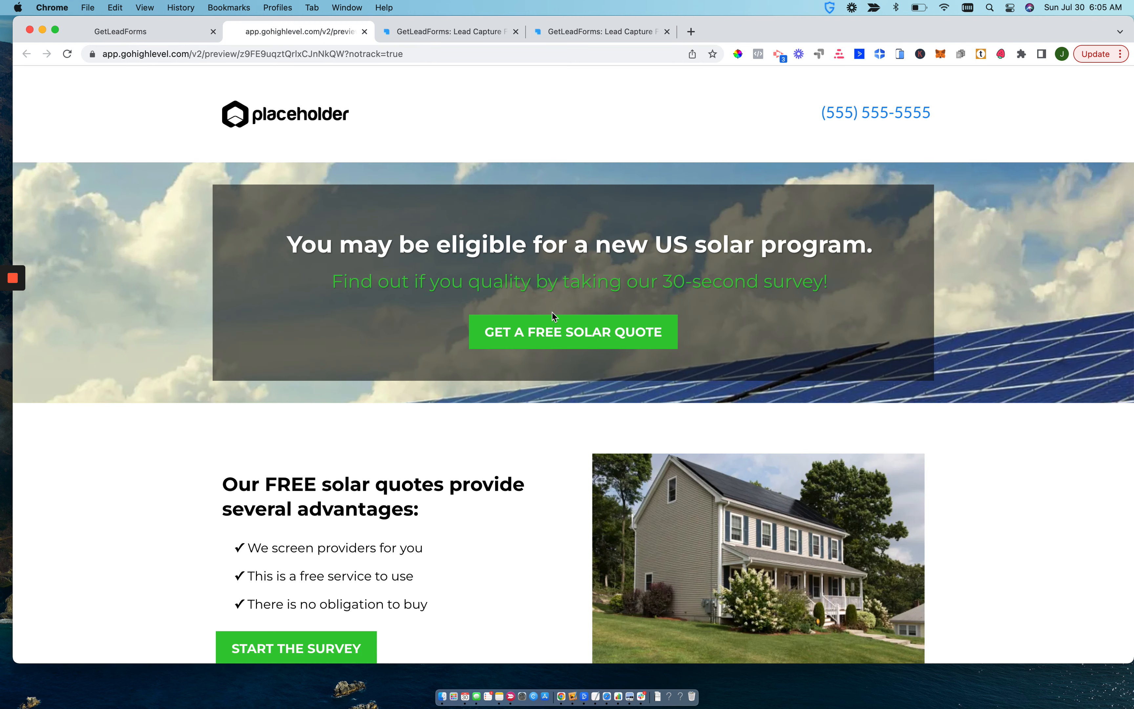
pyautogui.click(548, 321)
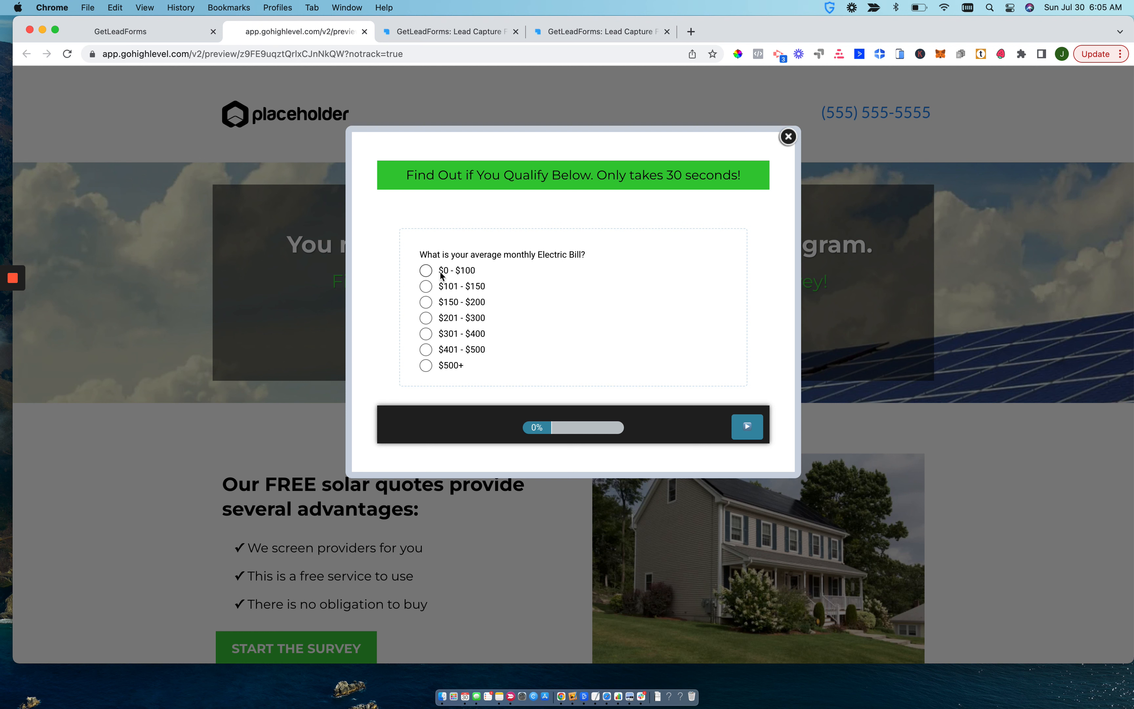
# Answer the electric bill question with $0 - $100 in the GetLeadForms demo and $101 - $150 in the HighLevel survey
pyautogui.click(411, 33)
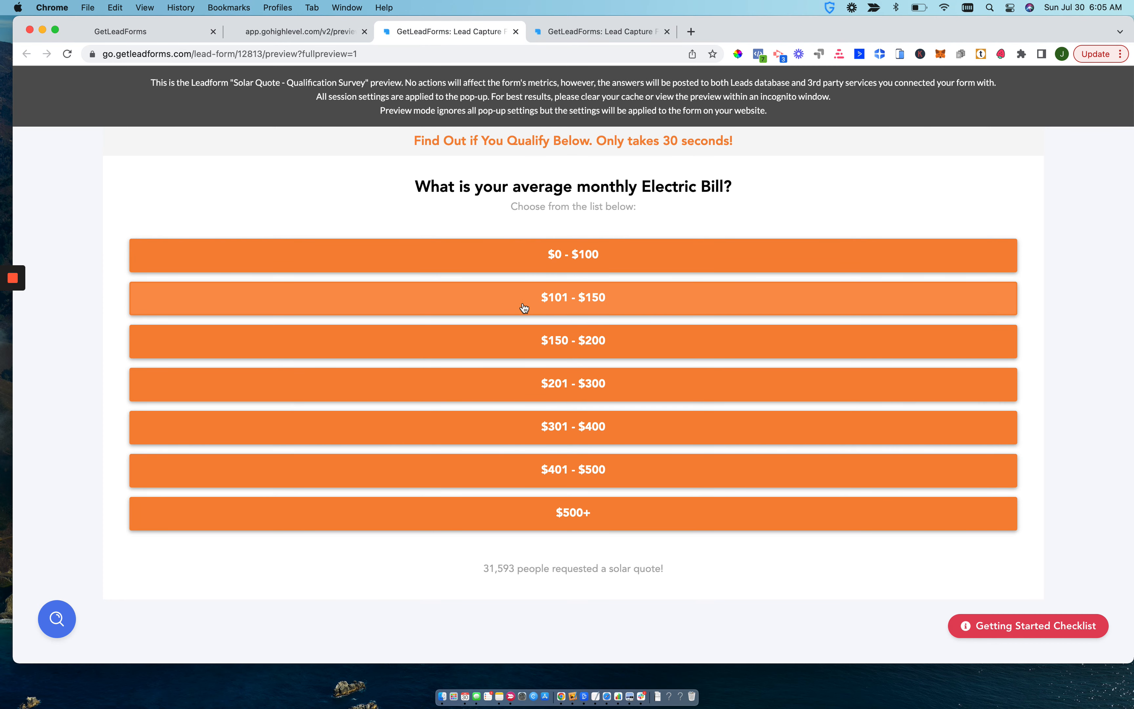
pyautogui.click(511, 262)
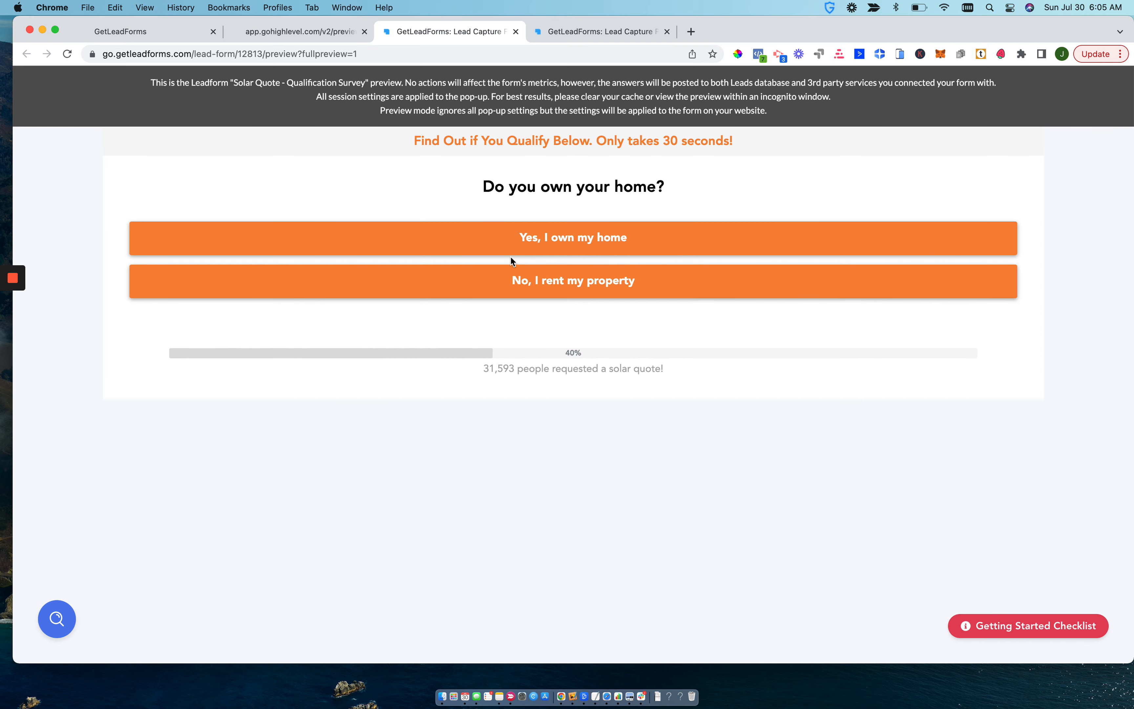
pyautogui.click(300, 32)
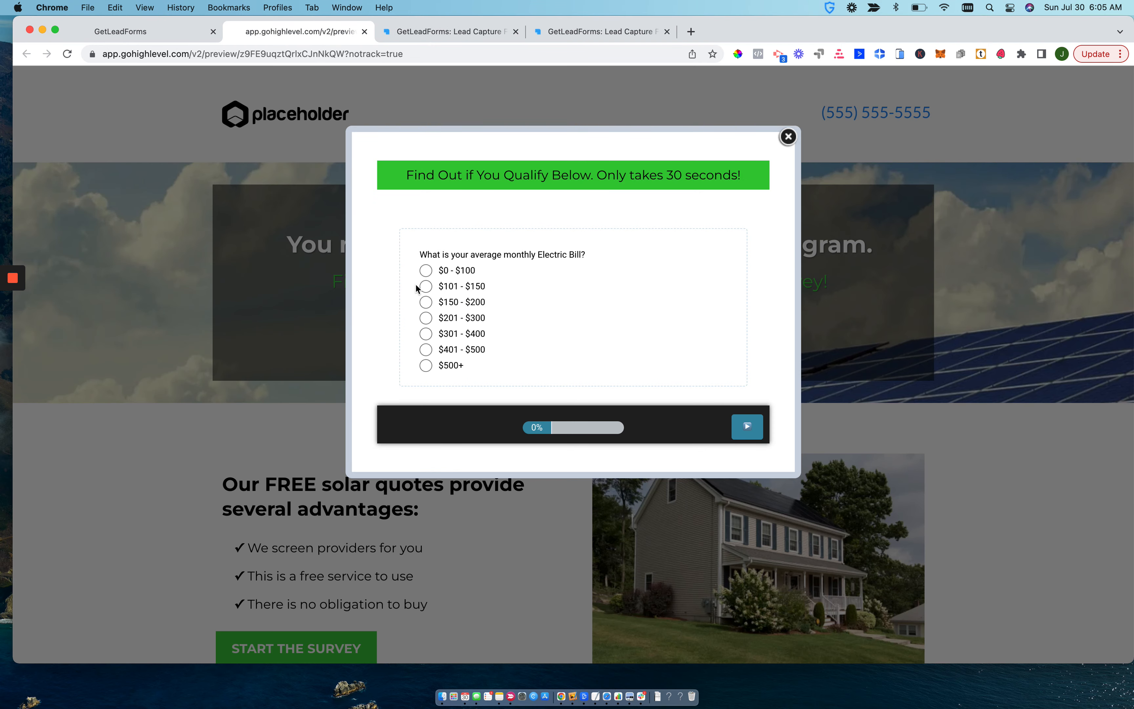
pyautogui.click(424, 285)
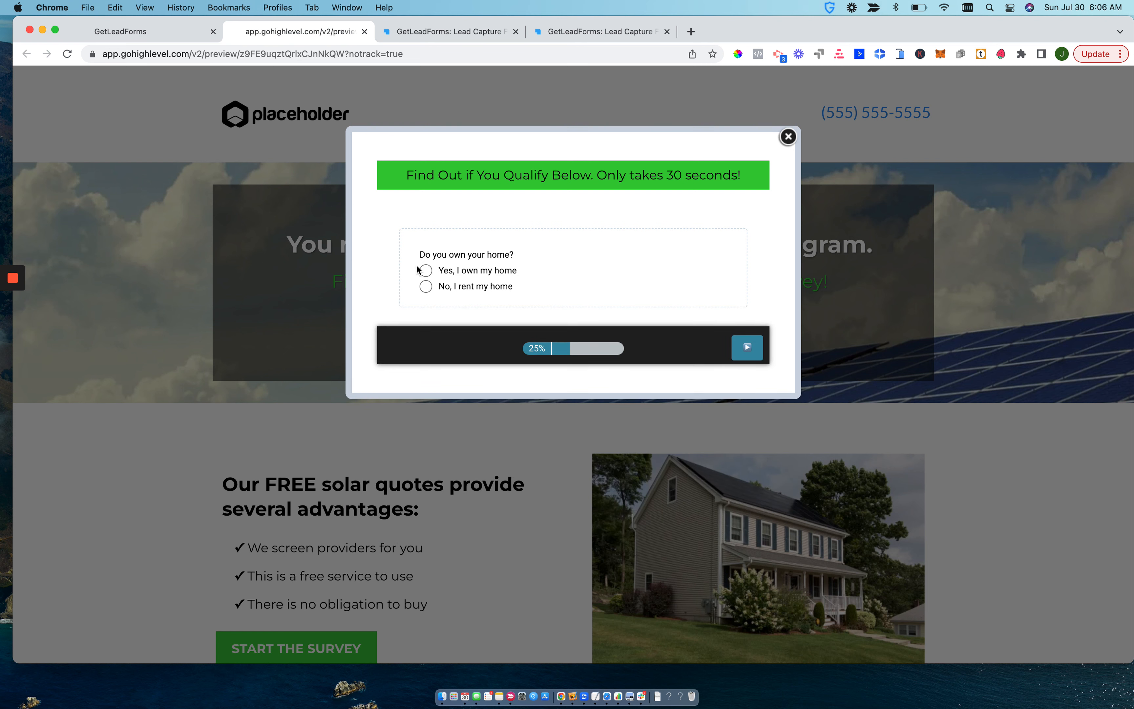
# Answer the home ownership question with "Yes, I own my home" in both the GetLeadForms demo and the HighLevel survey
pyautogui.click(474, 244)
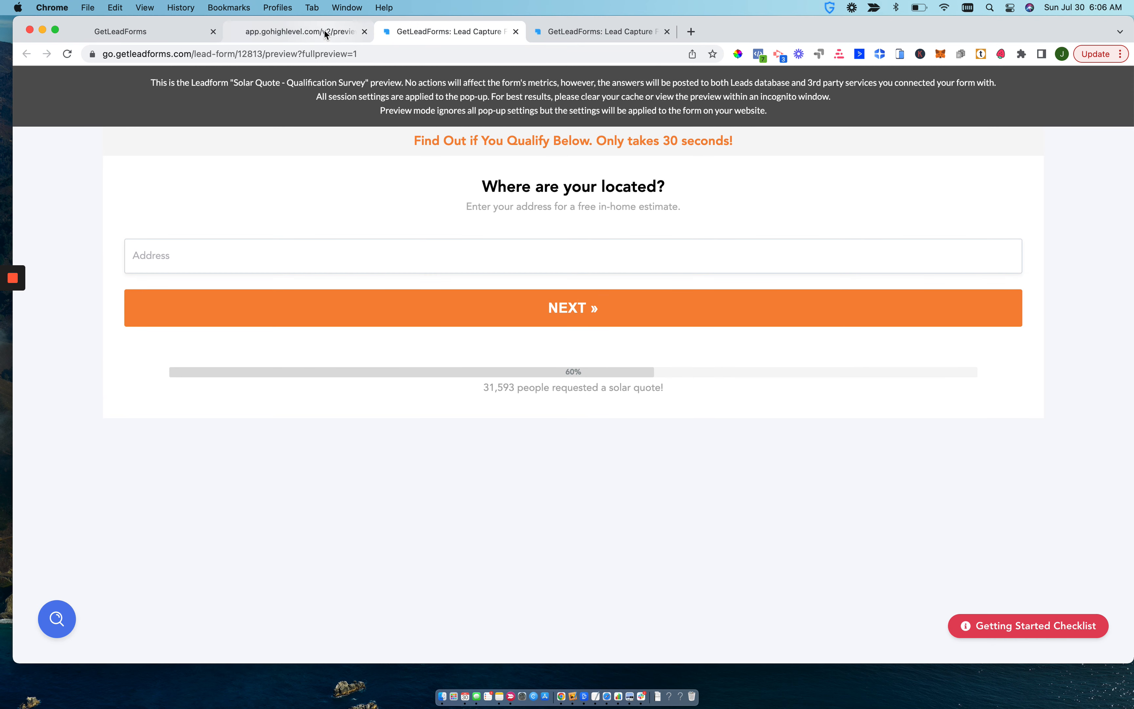
pyautogui.click(324, 30)
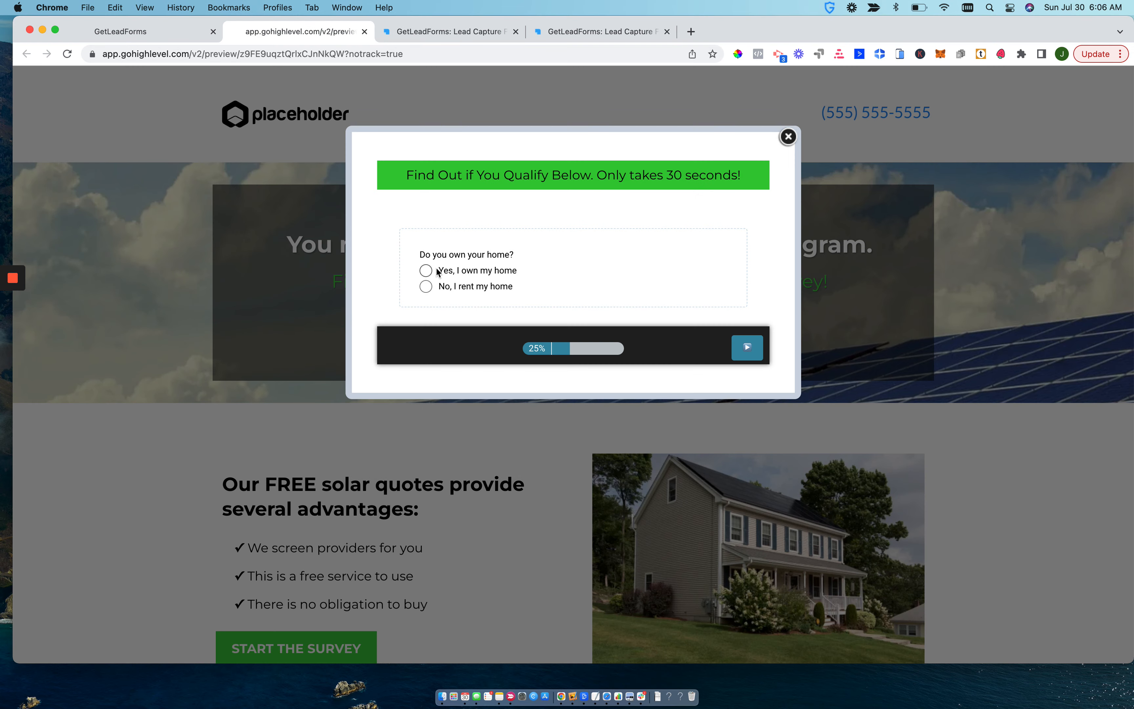
pyautogui.click(427, 270)
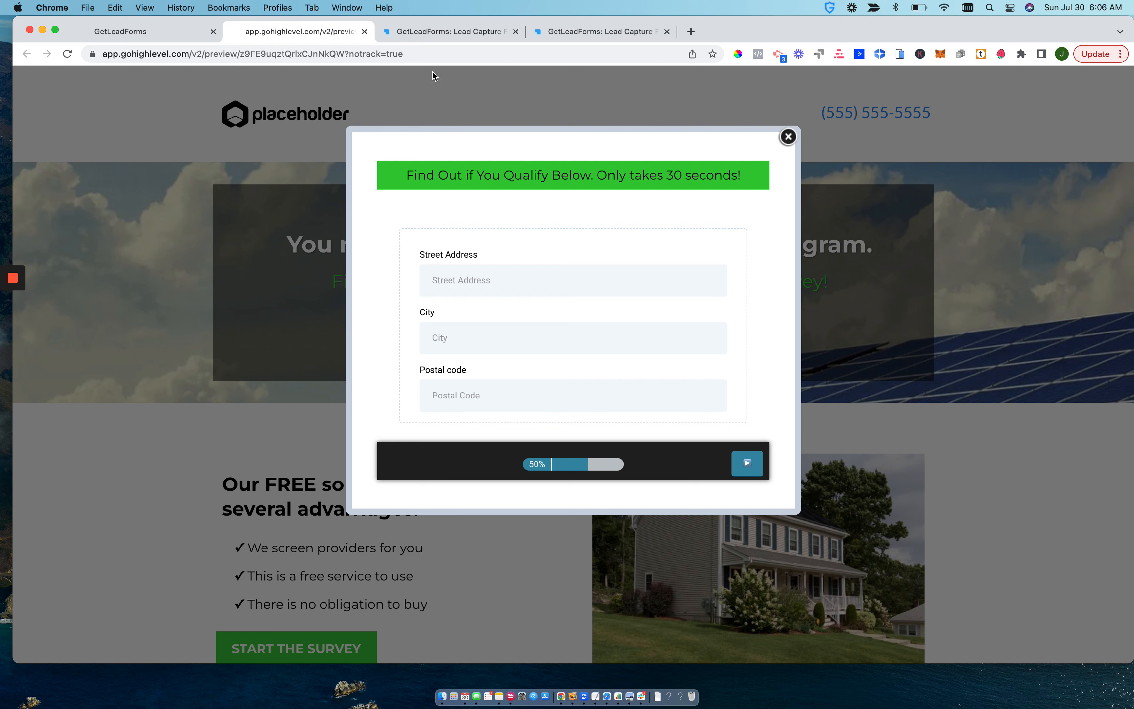
# Compare the location question of the GetLeadForms demo with the separate street, city and postal code fields of the HighLevel survey
pyautogui.click(419, 28)
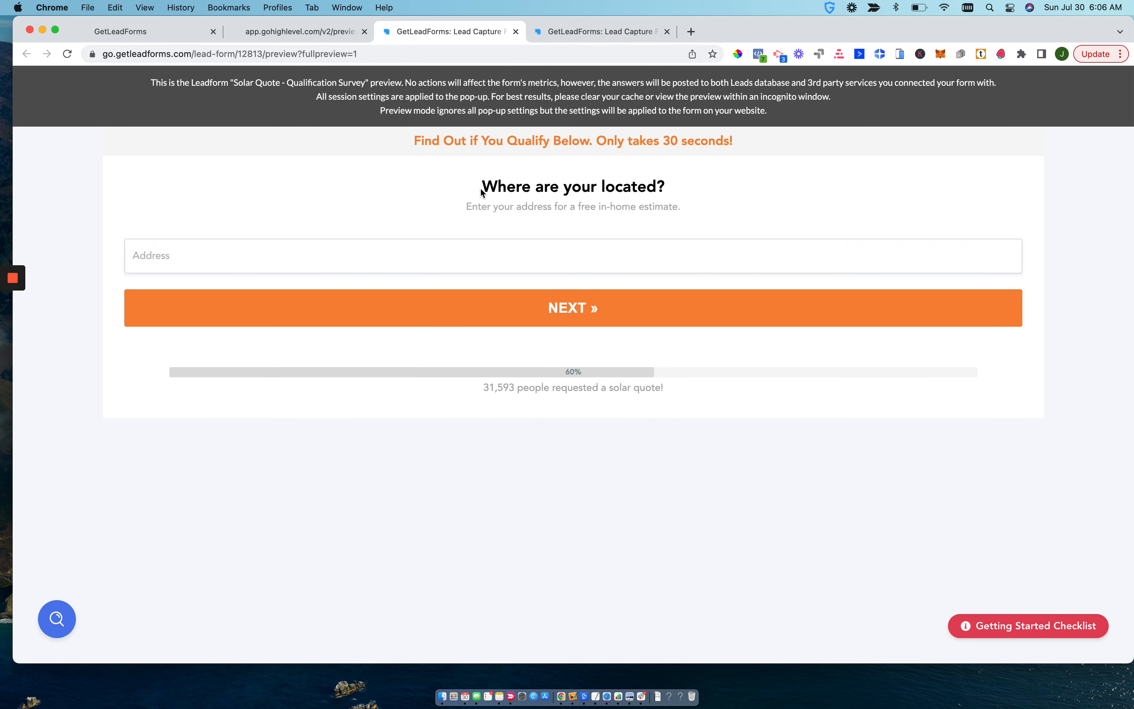
pyautogui.moveTo(483, 188); pyautogui.dragTo(647, 188)
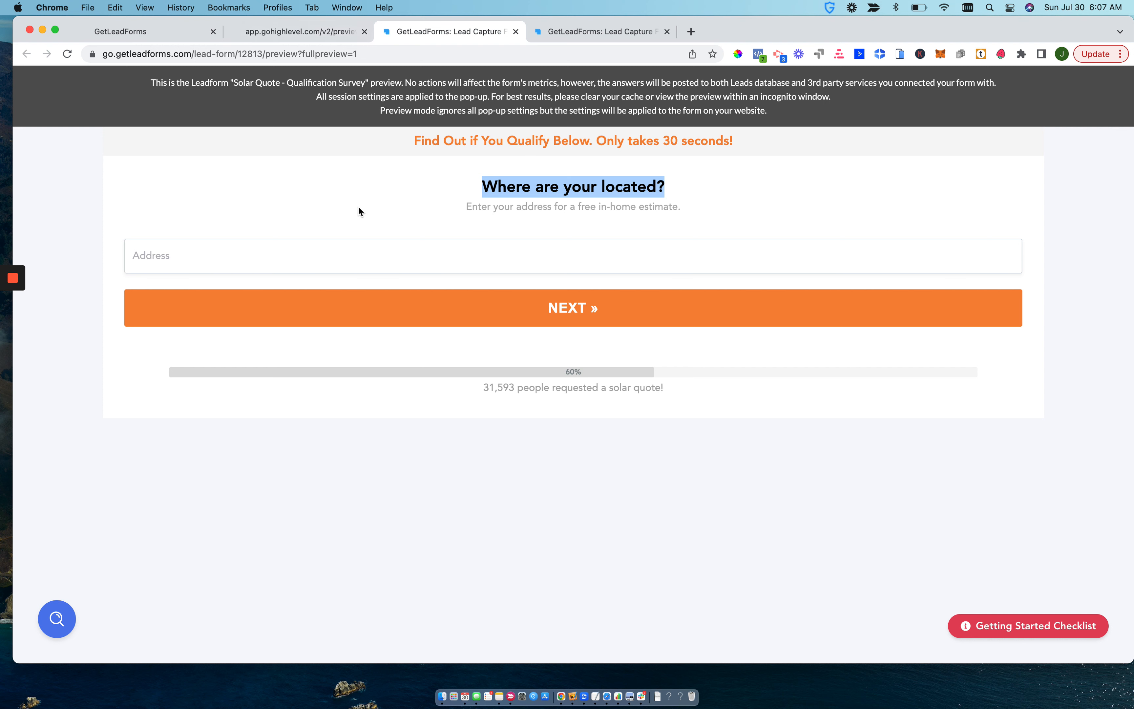
pyautogui.click(301, 35)
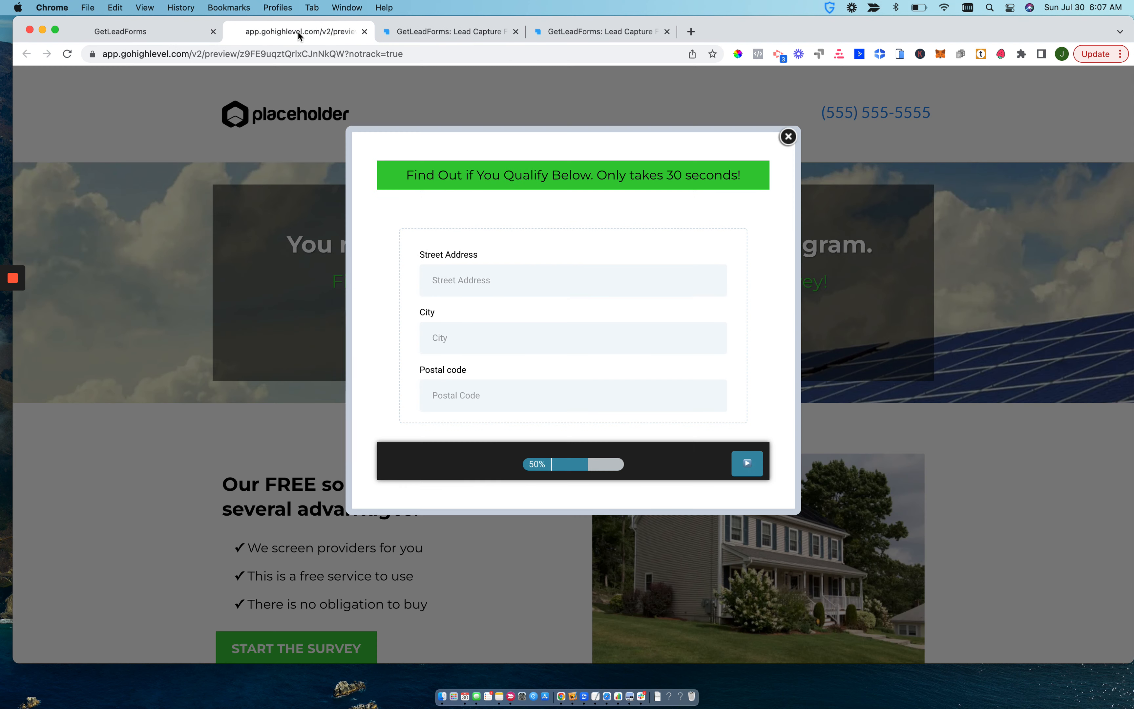
pyautogui.click(455, 279)
pyautogui.click(461, 349)
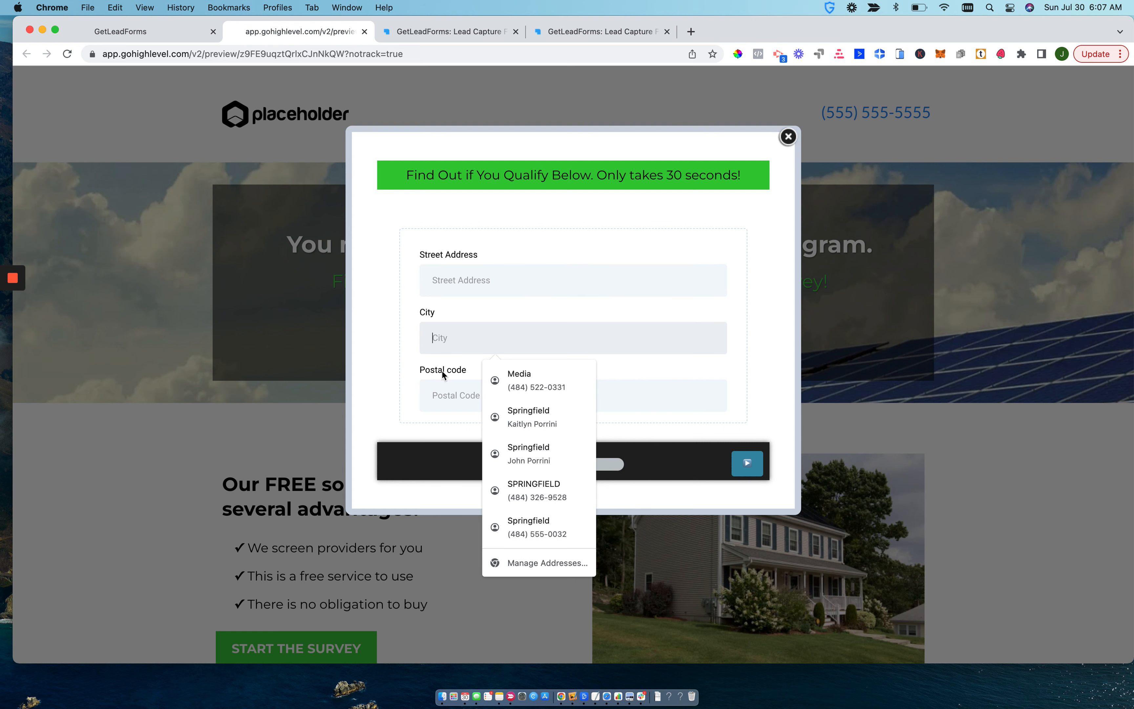
pyautogui.click(398, 367)
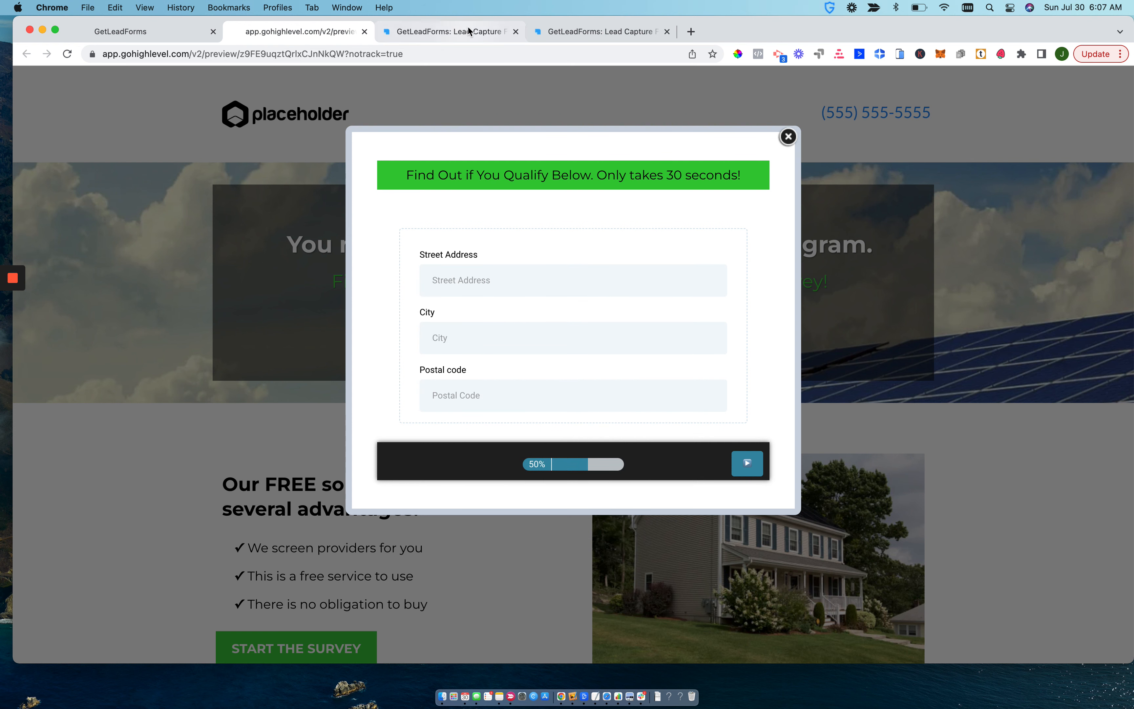
# Fill in the GetLeadForms demo's address from the first autocomplete suggestion for "7" and advance to the contact details step
pyautogui.click(439, 32)
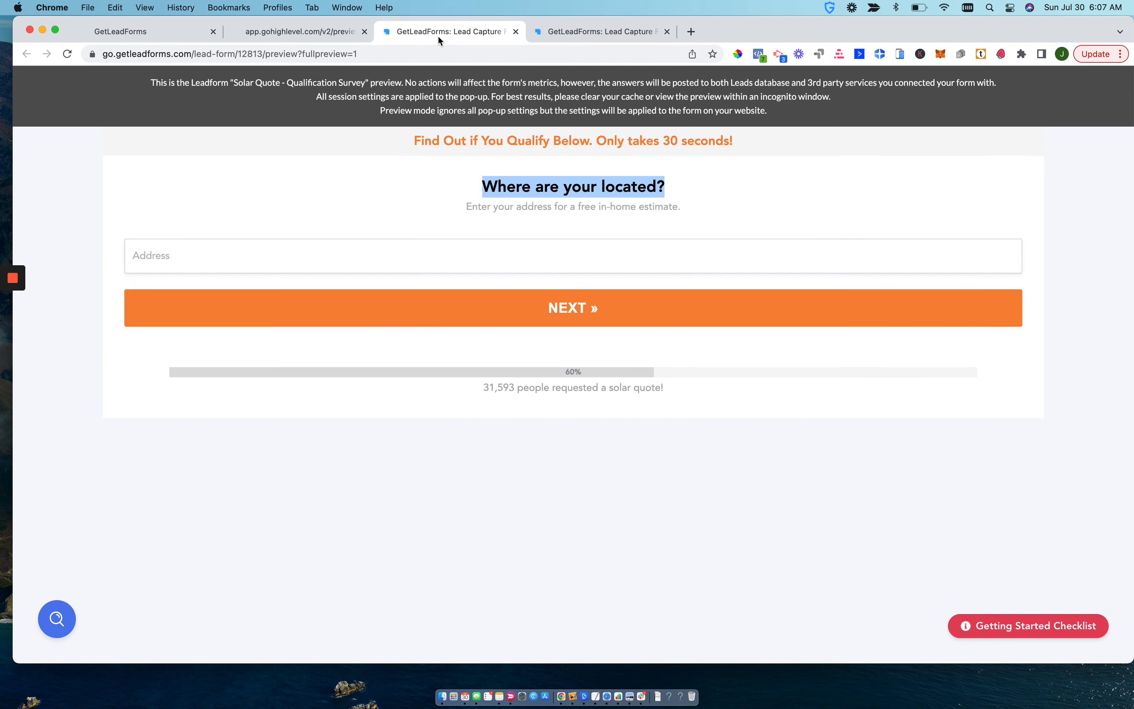
pyautogui.click(387, 254)
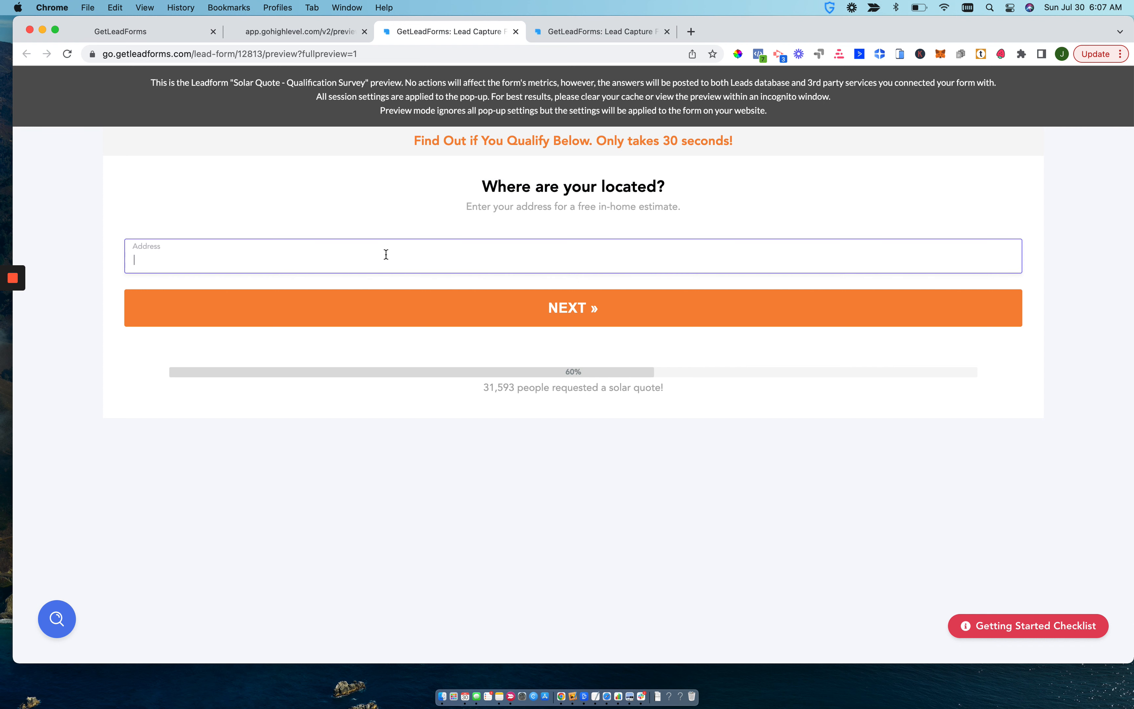
pyautogui.write('7')
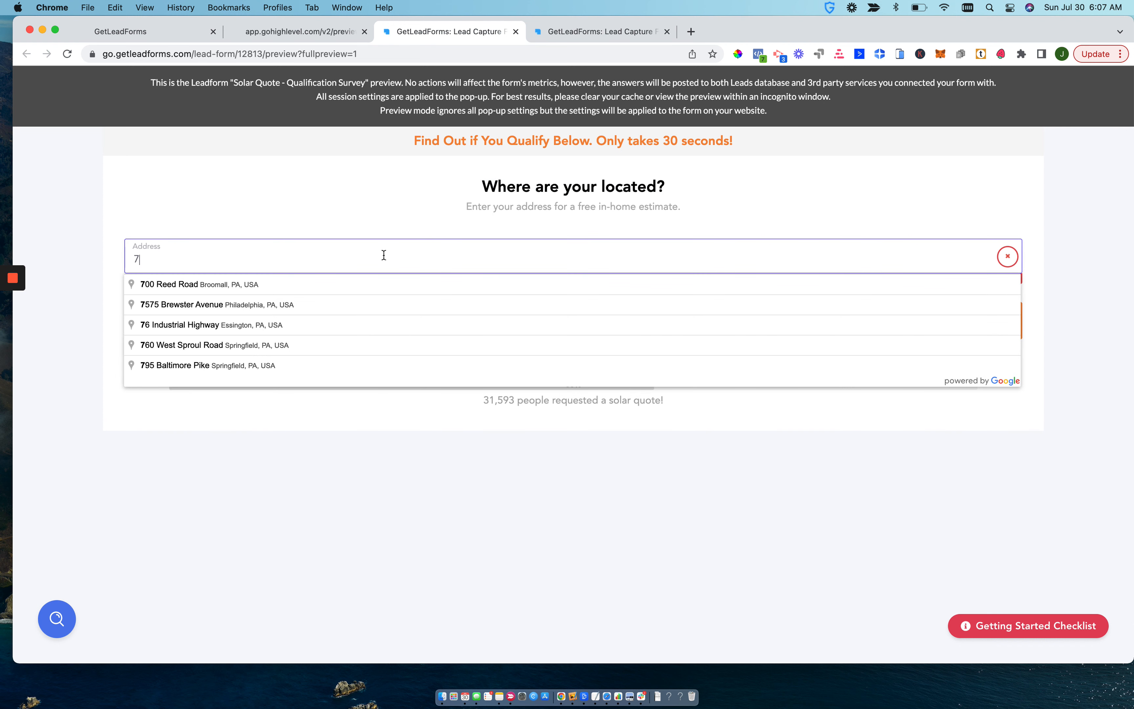
pyautogui.click(331, 283)
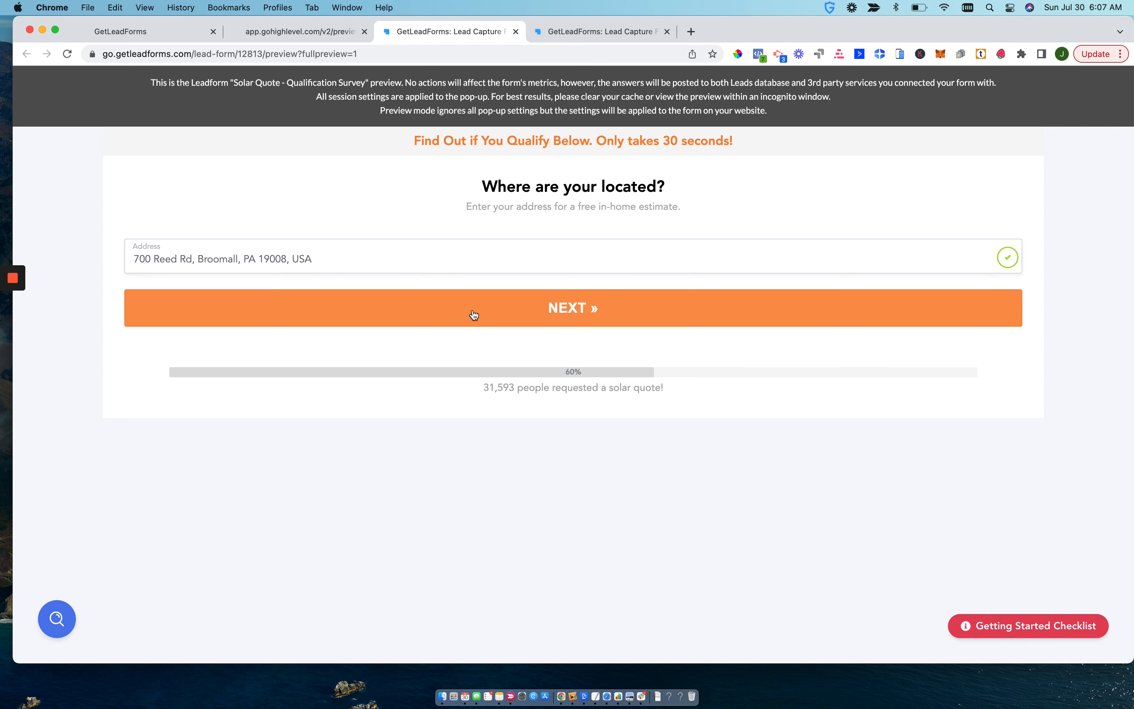
pyautogui.click(485, 323)
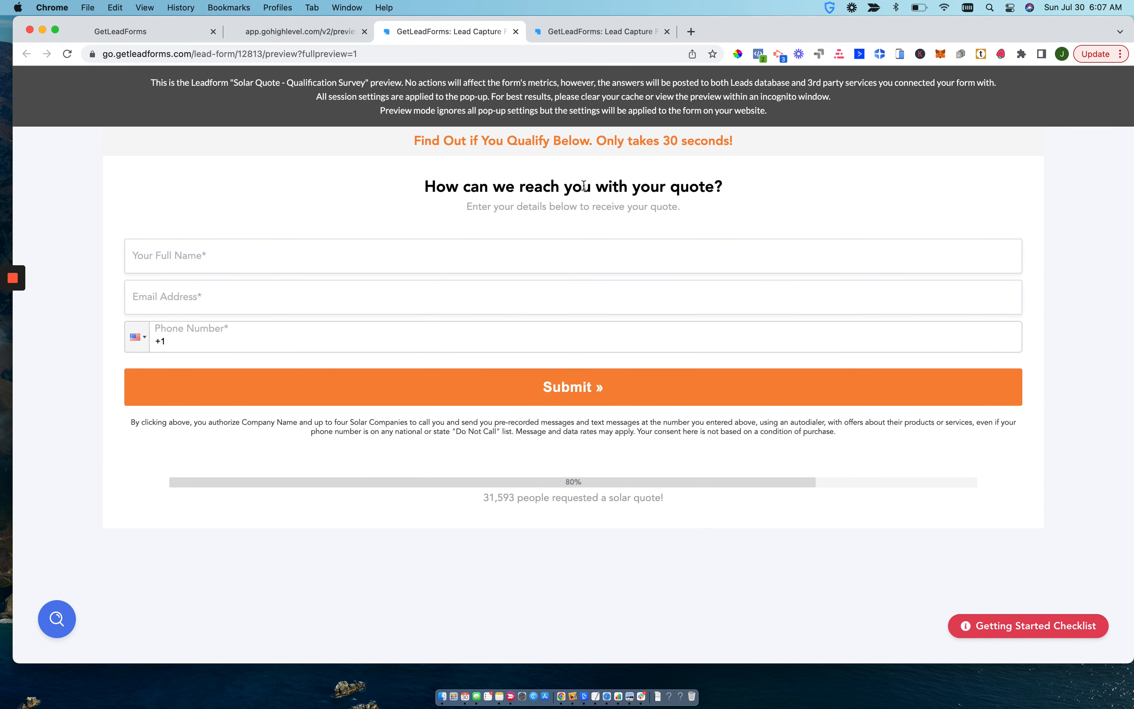
# Fill in the street, city and postal code of the HighLevel survey and advance to its contact details step
pyautogui.click(293, 29)
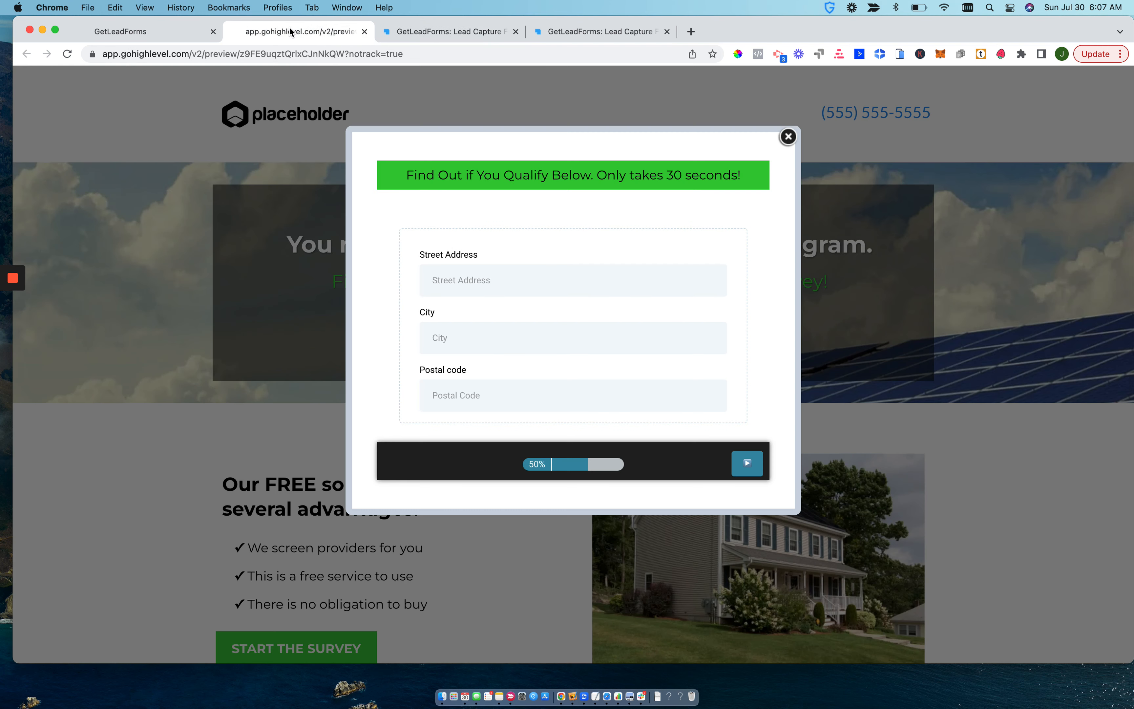
pyautogui.click(469, 282)
pyautogui.write('333')
pyautogui.click(436, 337)
pyautogui.write('333')
pyautogui.click(457, 396)
pyautogui.write('19063')
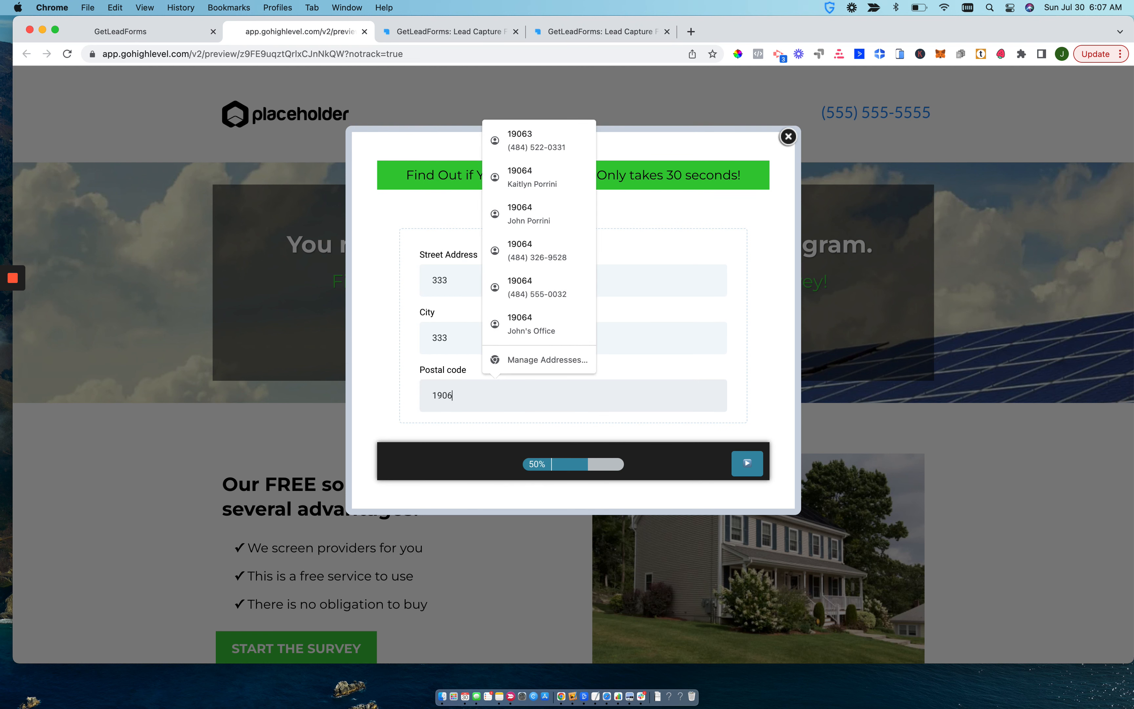
pyautogui.click(756, 469)
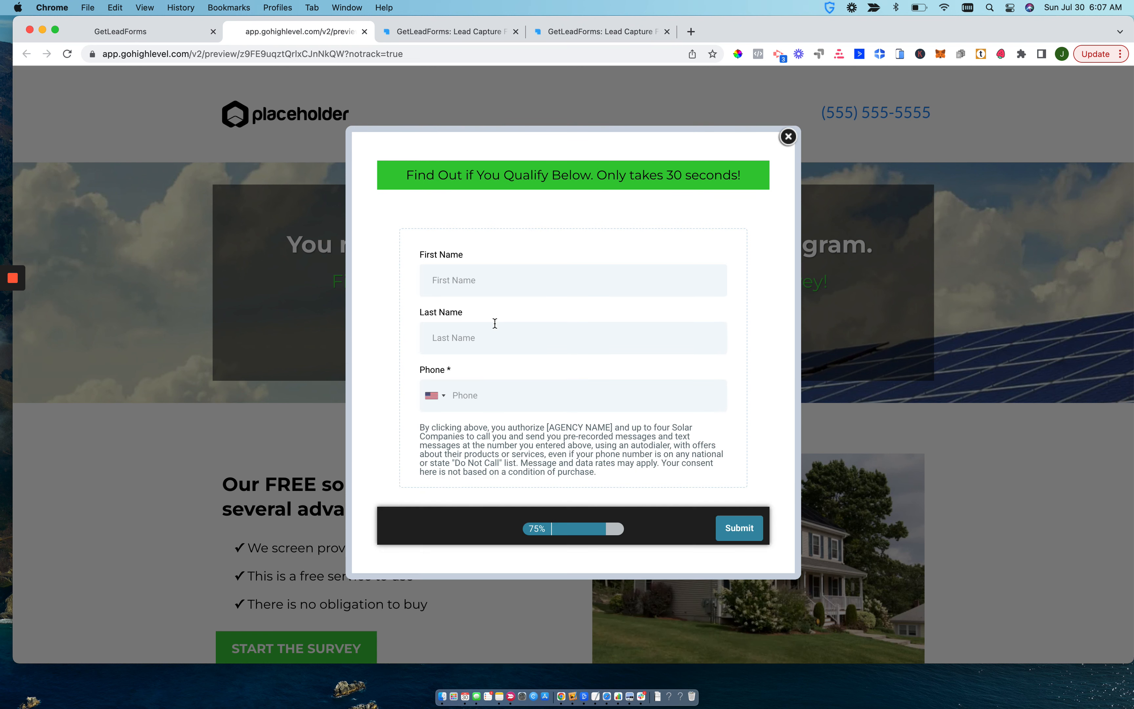
# Compare the contact details step of the HighLevel survey with the heading and contact fields of the GetLeadForms demo
pyautogui.scroll(-2, 496, 323)
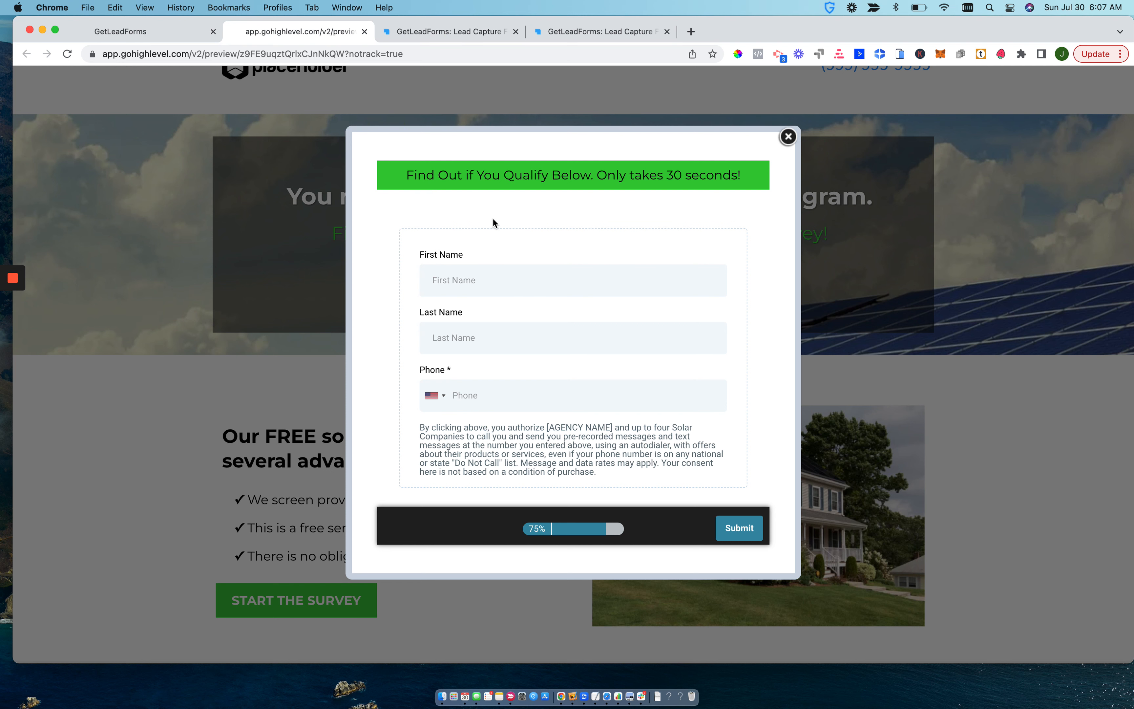
pyautogui.click(416, 32)
pyautogui.moveTo(418, 202); pyautogui.dragTo(593, 190)
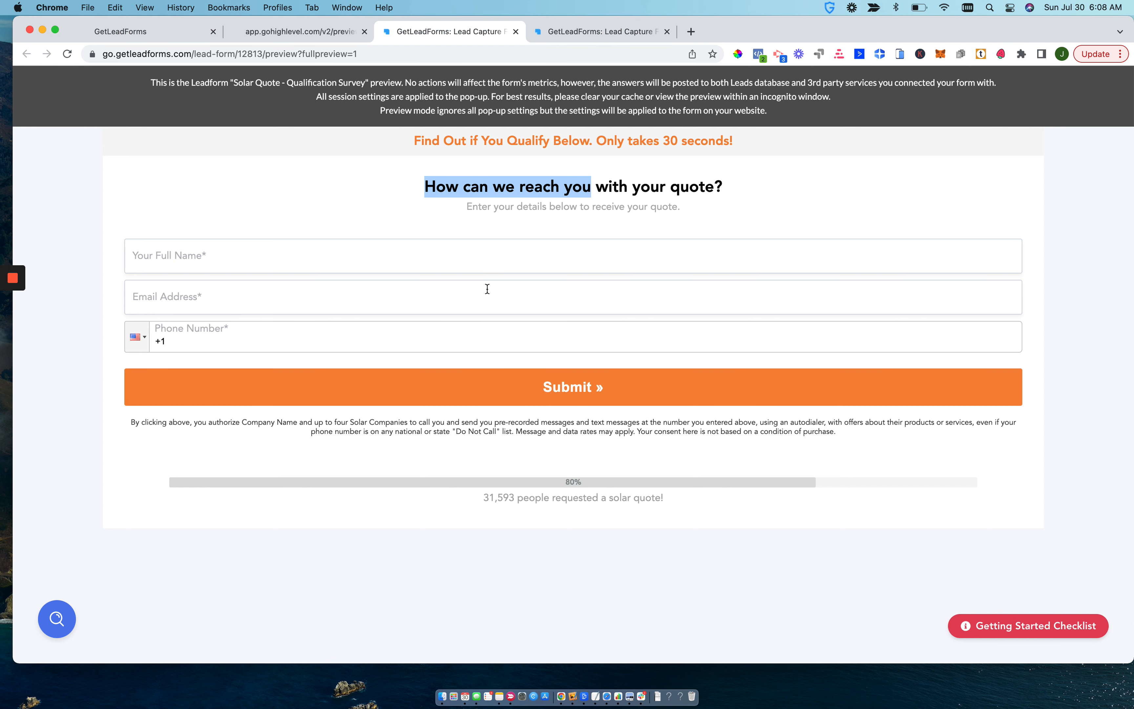
pyautogui.click(301, 347)
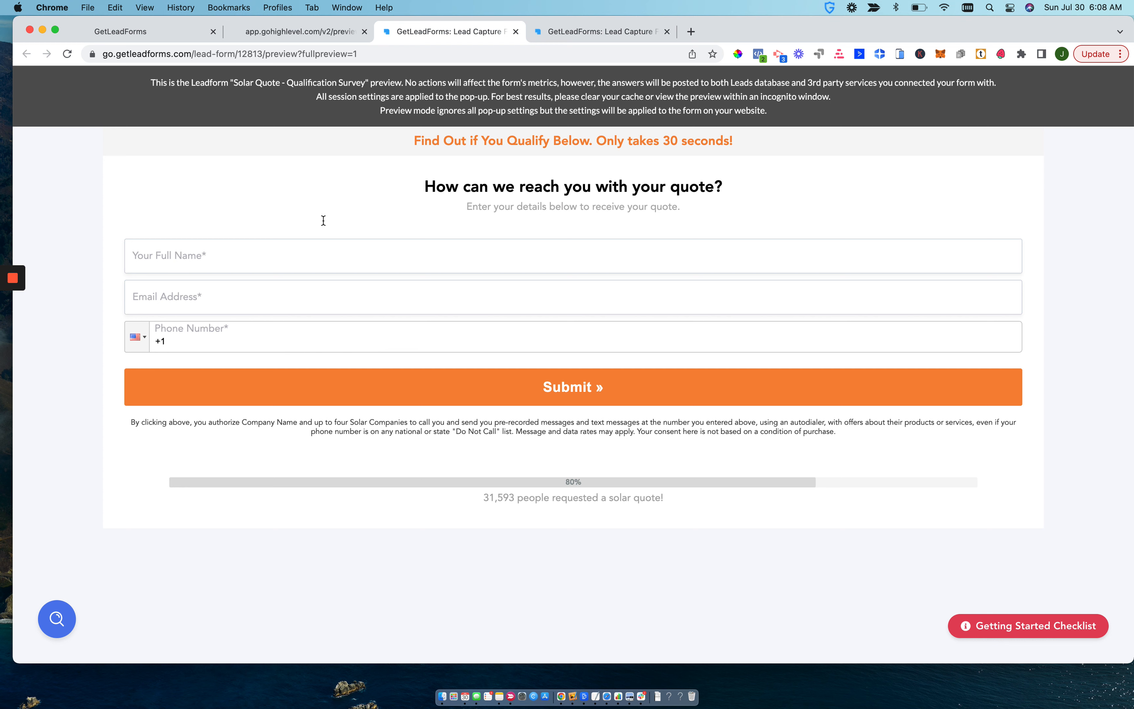
# Open the Phone Verification (SMS) settings in the lead delivery options of the GetLeadForms editor
pyautogui.click(587, 27)
pyautogui.click(347, 84)
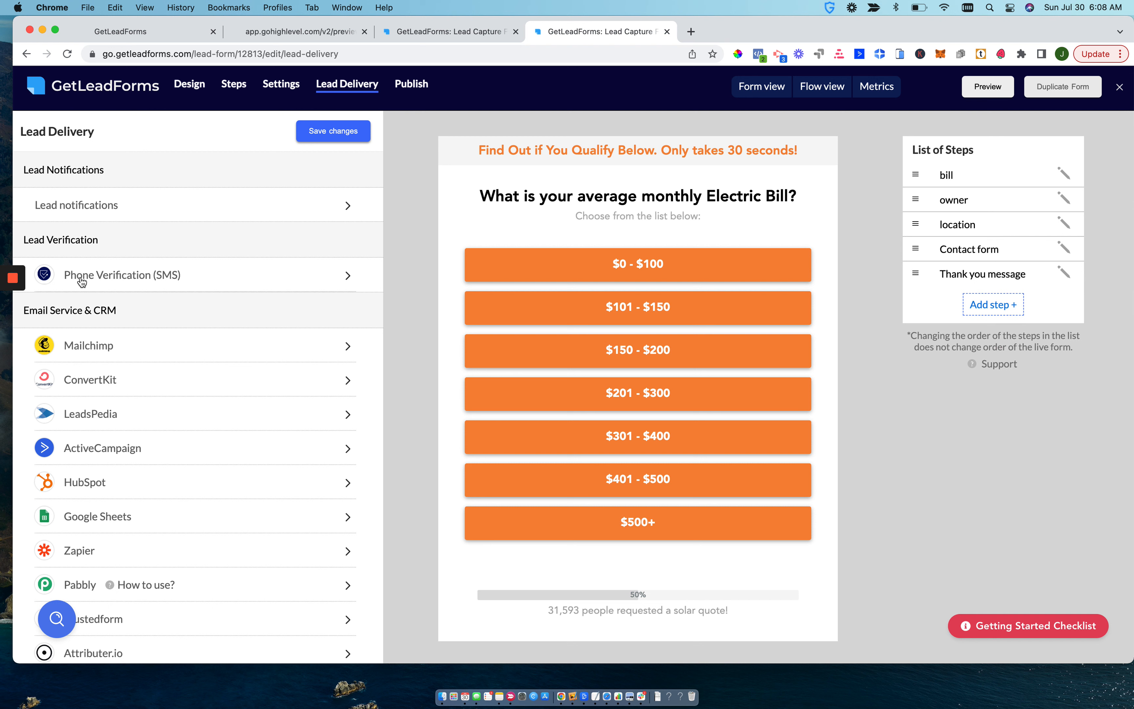
pyautogui.click(336, 276)
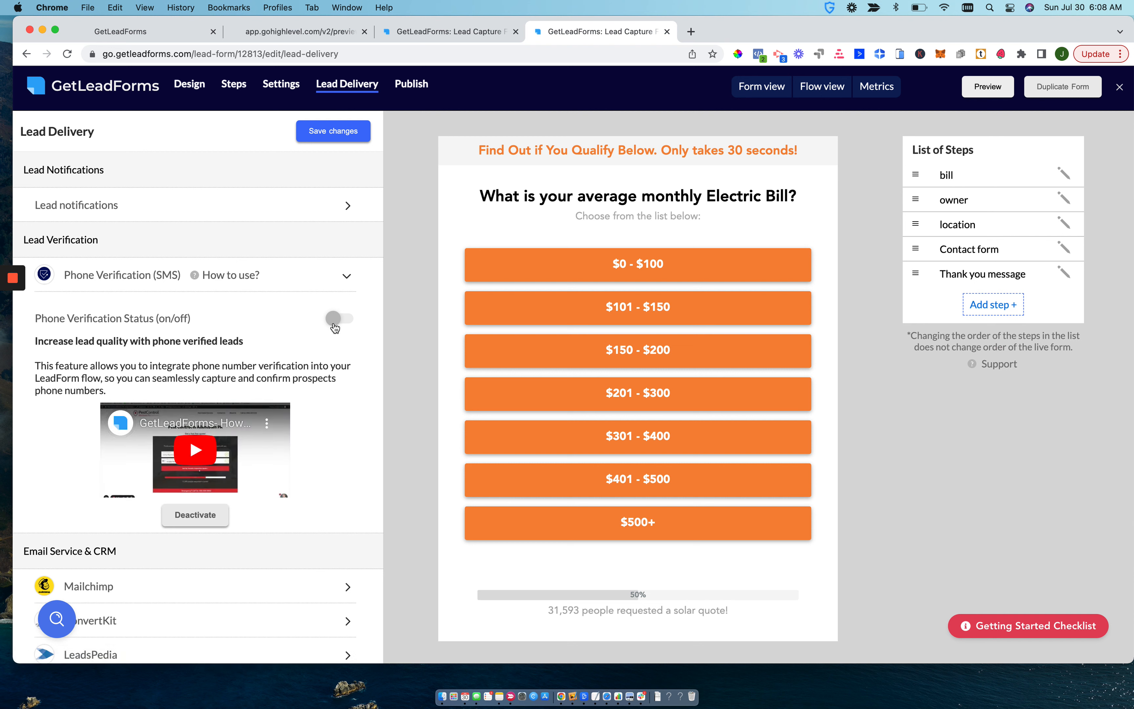
# Compare the phone number field of the GetLeadForms demo with the one in the HighLevel survey
pyautogui.click(410, 27)
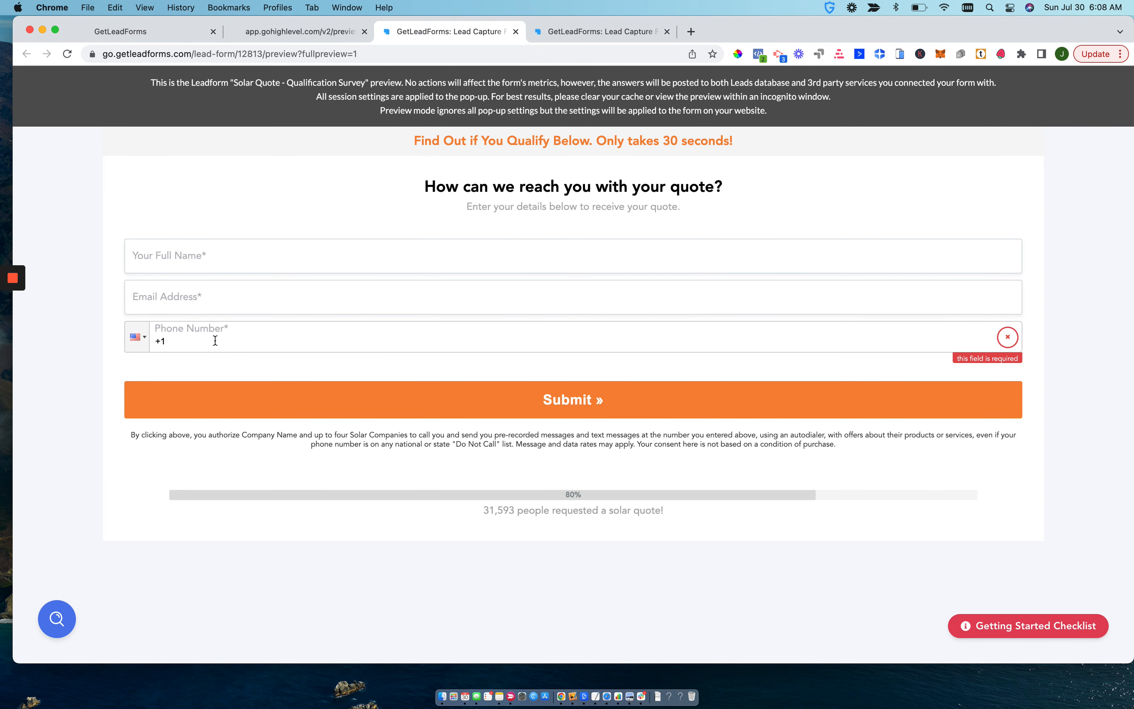
pyautogui.click(277, 27)
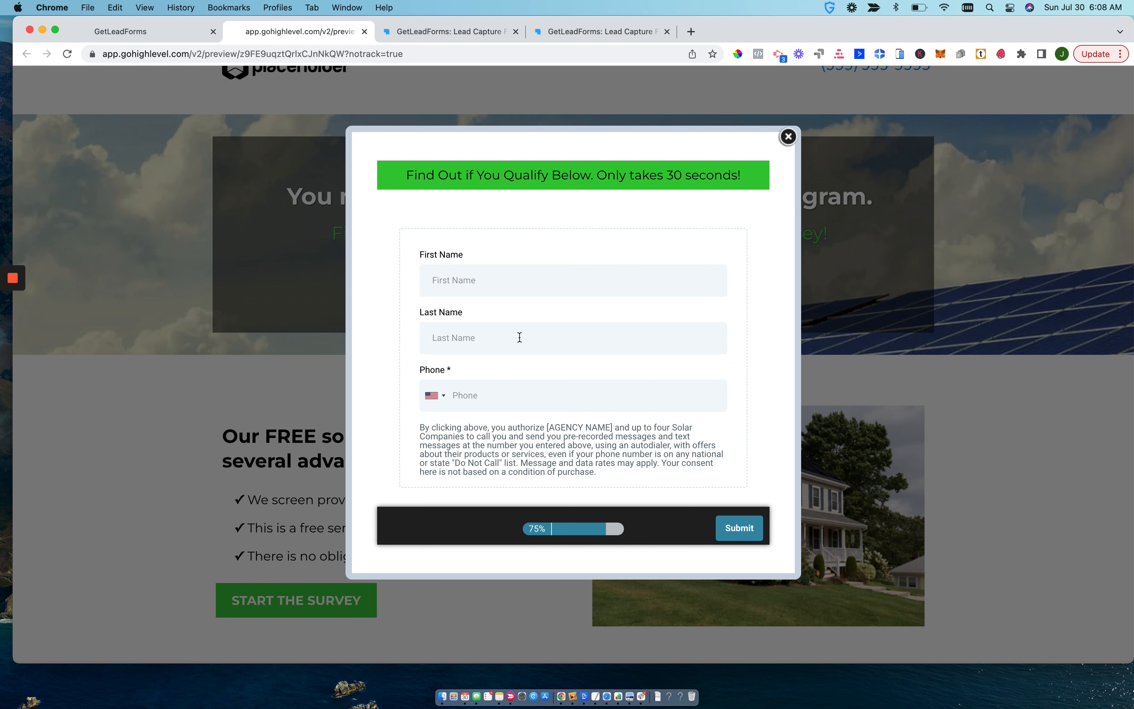
pyautogui.click(448, 33)
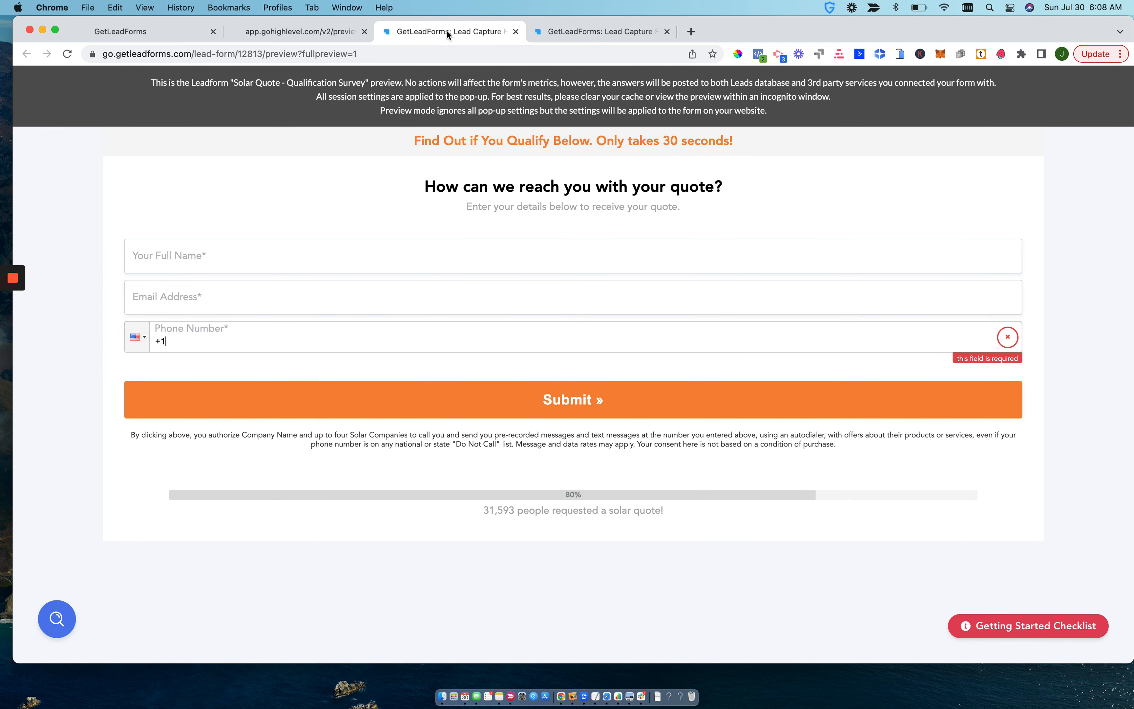
# Review the form's lead notifications, conditional email notifications and CRM integrations in the GetLeadForms editor, plus its list of design options
pyautogui.click(565, 28)
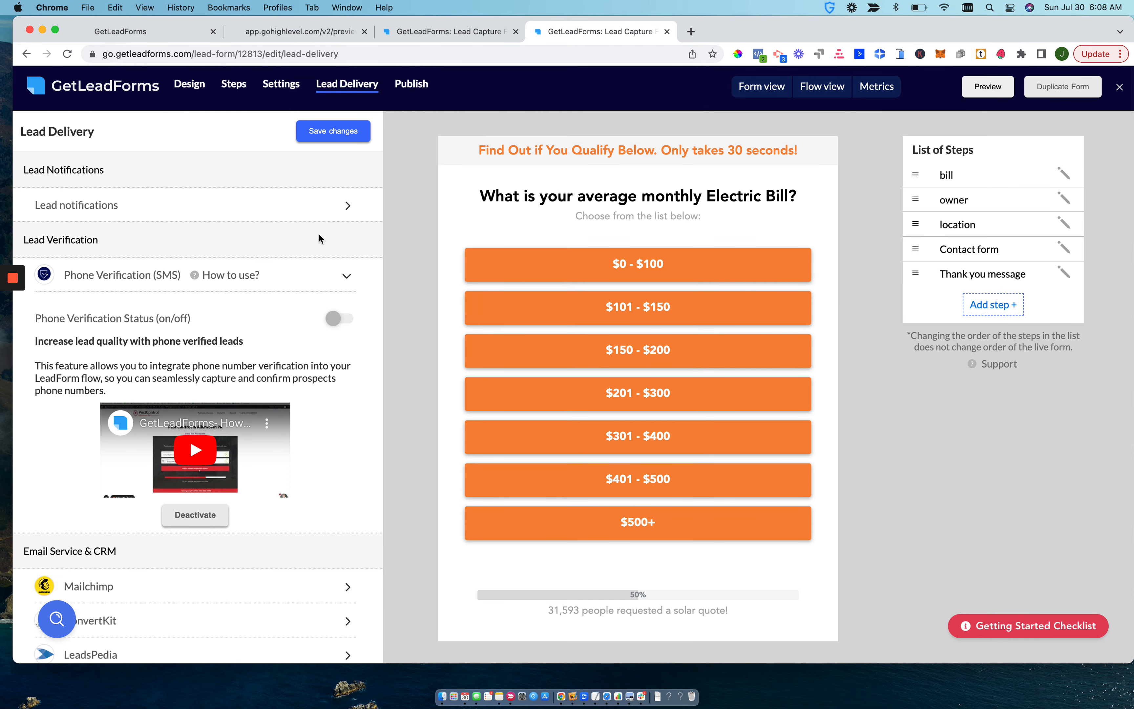
pyautogui.click(325, 216)
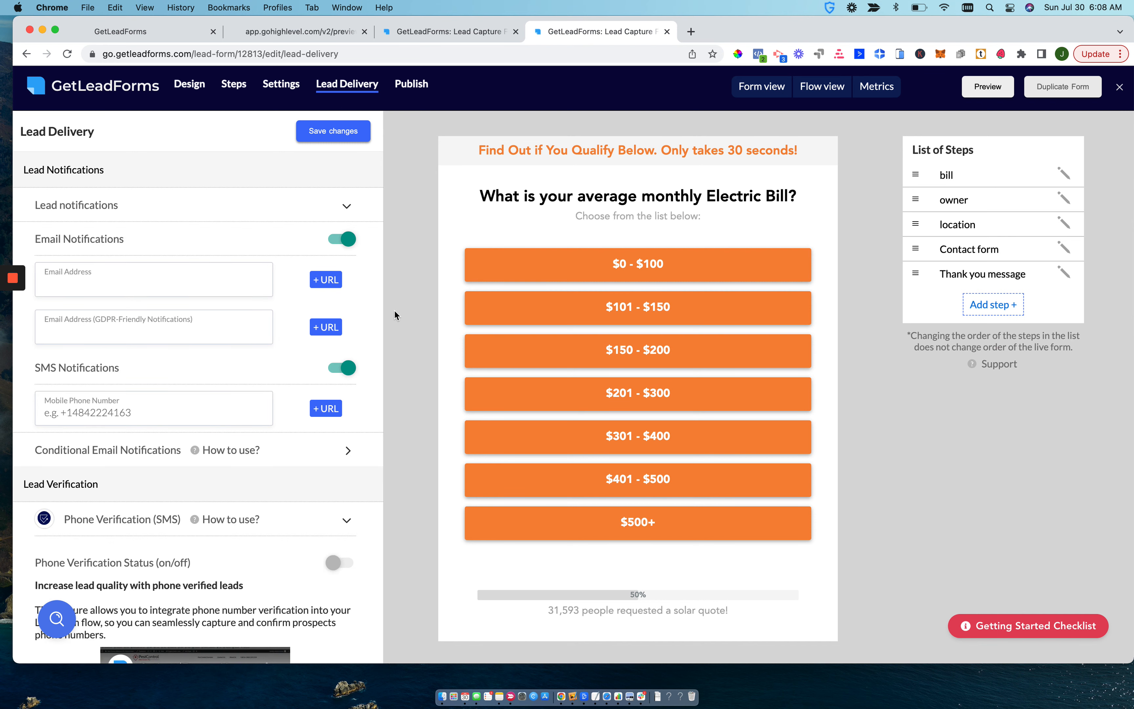
pyautogui.click(346, 462)
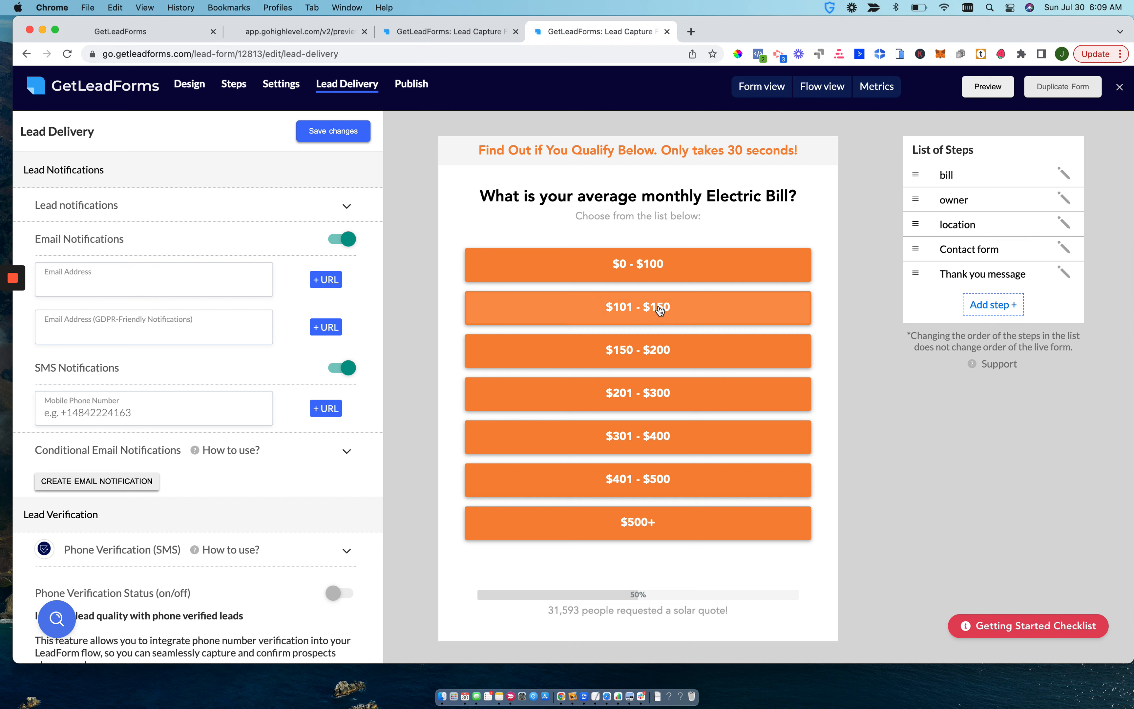
pyautogui.scroll(-10, 243, 462)
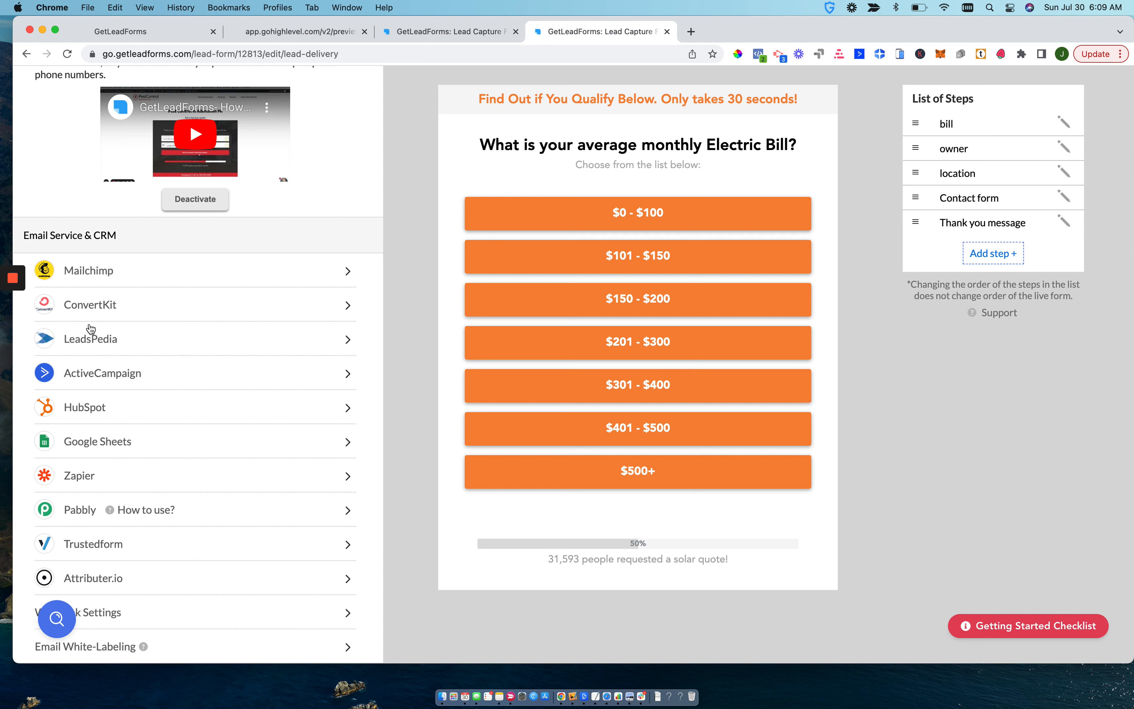
pyautogui.scroll(10, 173, 551)
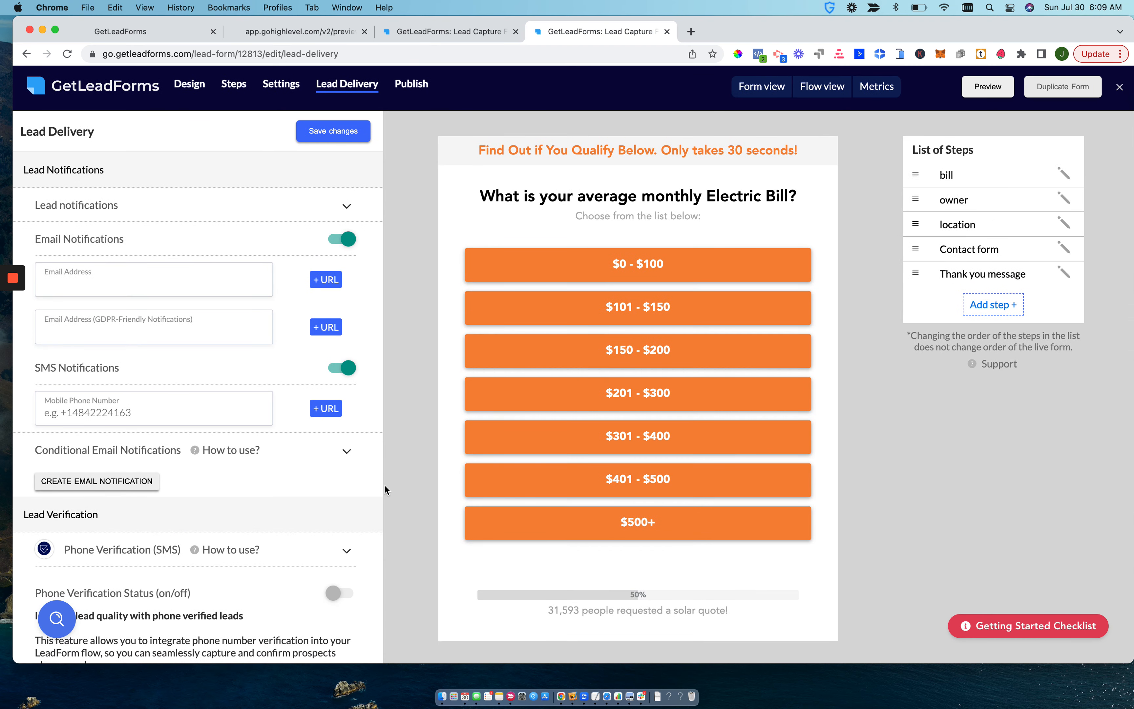
pyautogui.click(188, 88)
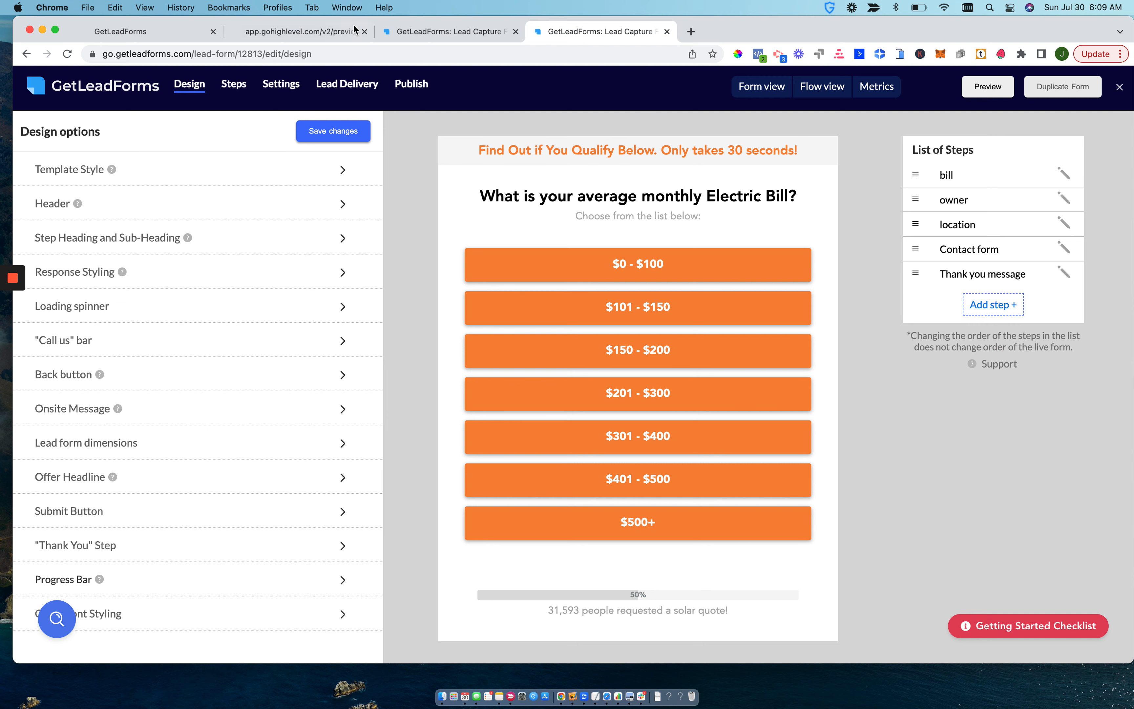
# Close the survey popup in the HighLevel preview and open the page builder's tracking code editor at the header code
pyautogui.click(315, 36)
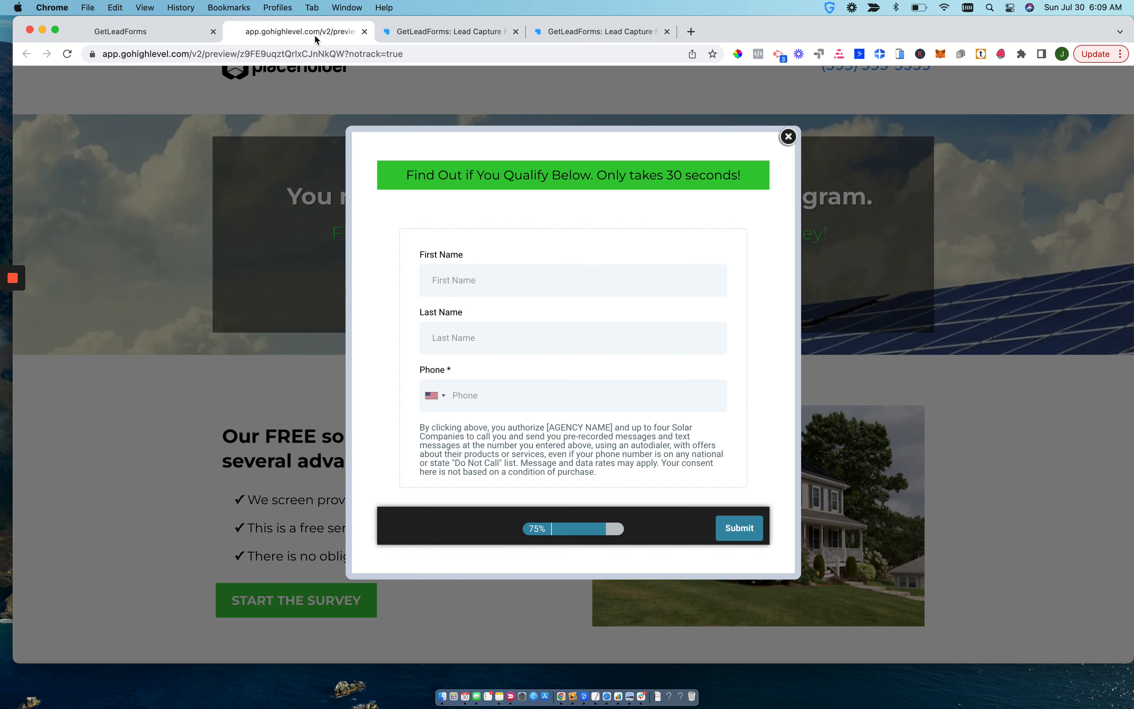
pyautogui.click(788, 137)
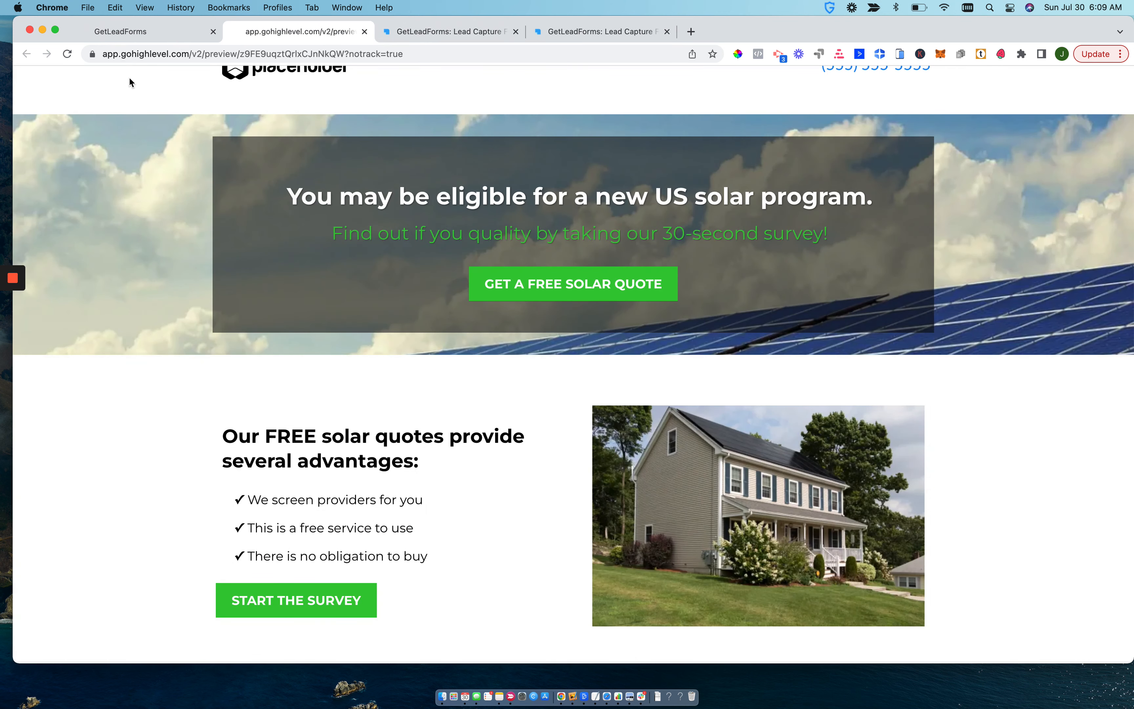
pyautogui.click(158, 32)
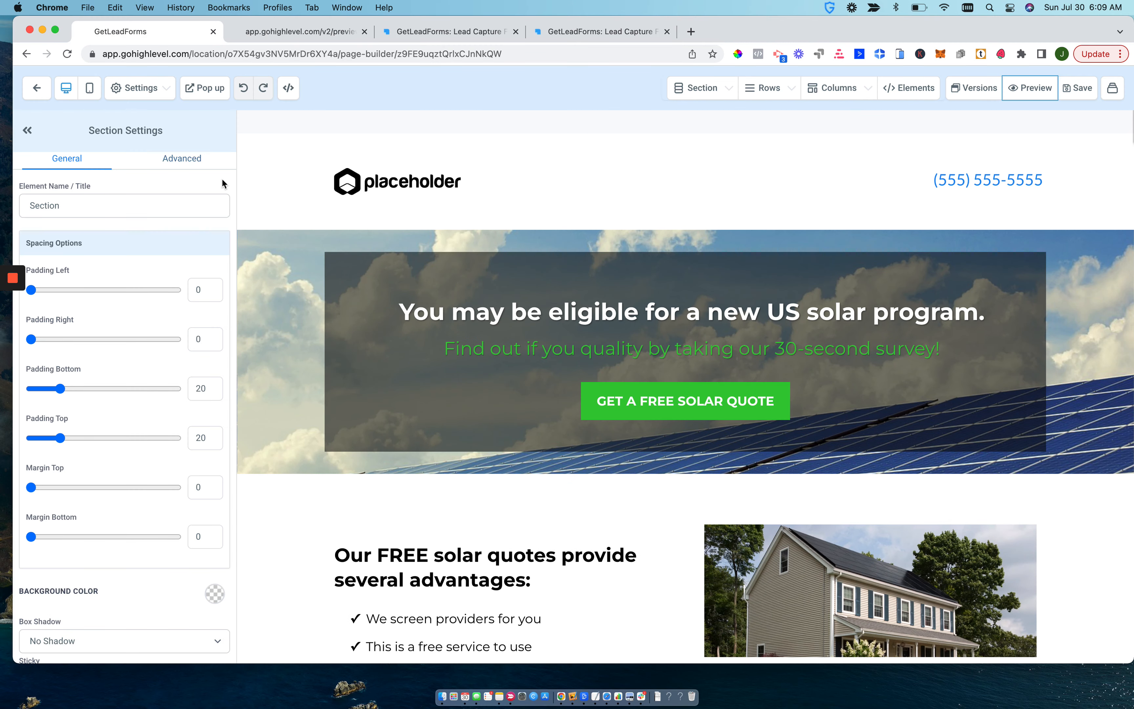
pyautogui.scroll(-5, 484, 246)
pyautogui.scroll(5, 485, 245)
pyautogui.click(135, 89)
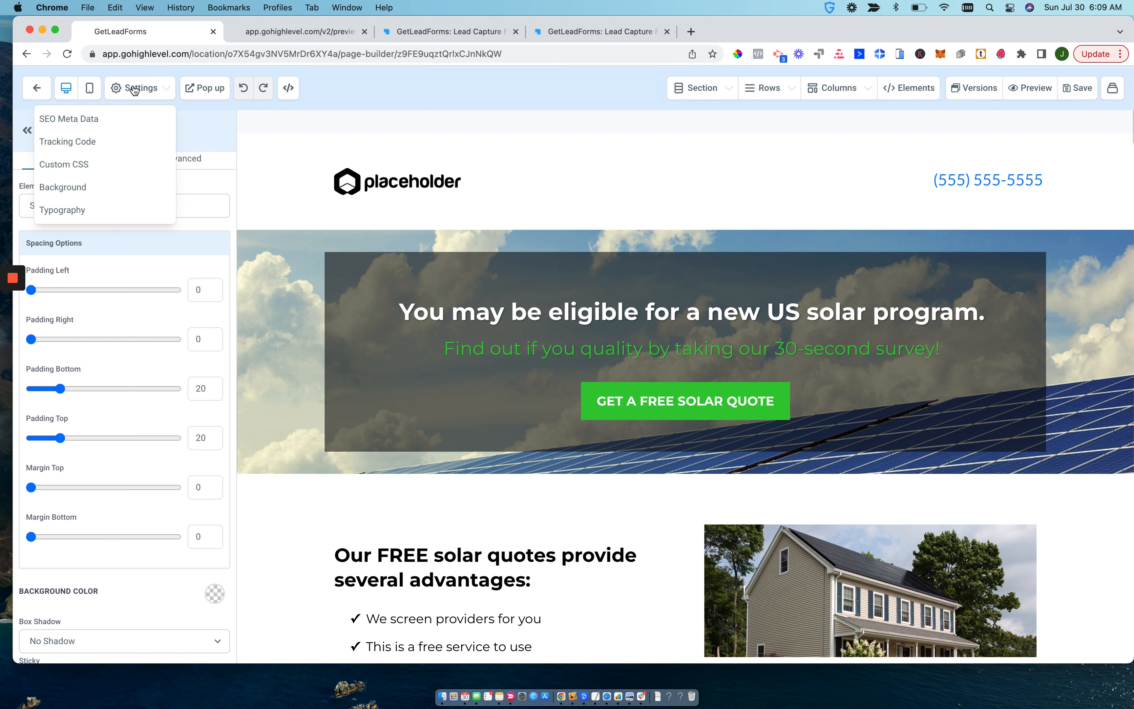
pyautogui.click(70, 142)
pyautogui.doubleClick(426, 244)
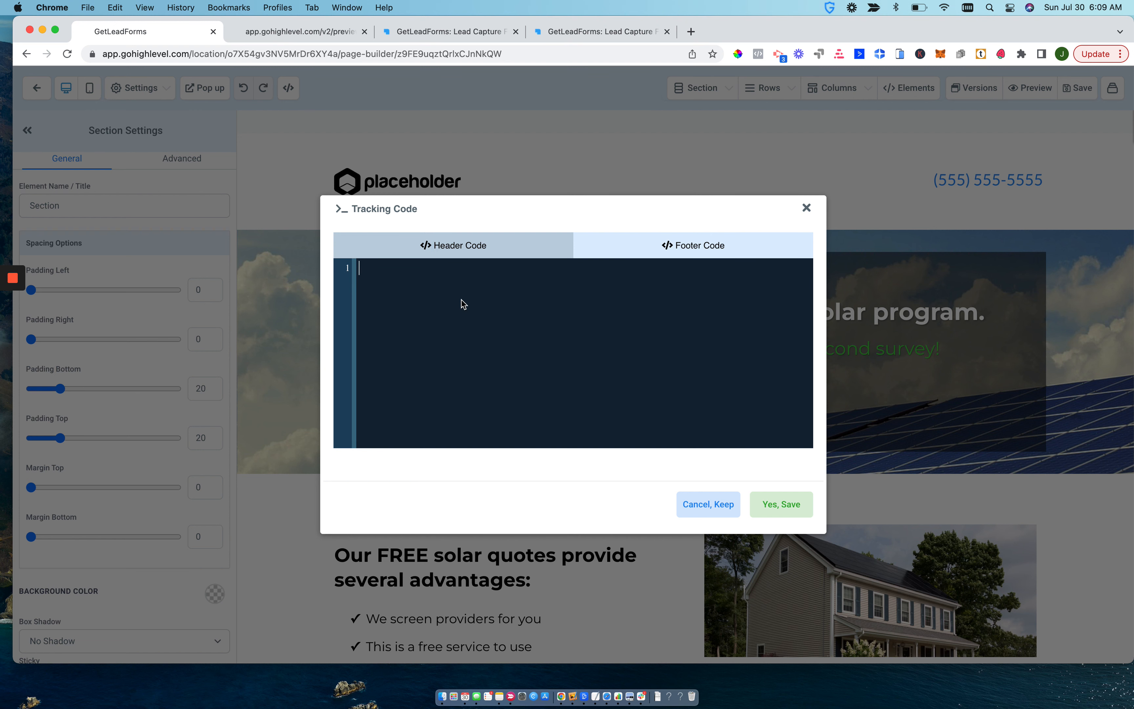
# Close the GetLeadForms demo preview and copy the required pixel script from the form's publish settings
pyautogui.click(299, 33)
pyautogui.click(429, 31)
pyautogui.moveTo(567, 32); pyautogui.dragTo(432, 32)
pyautogui.click(667, 30)
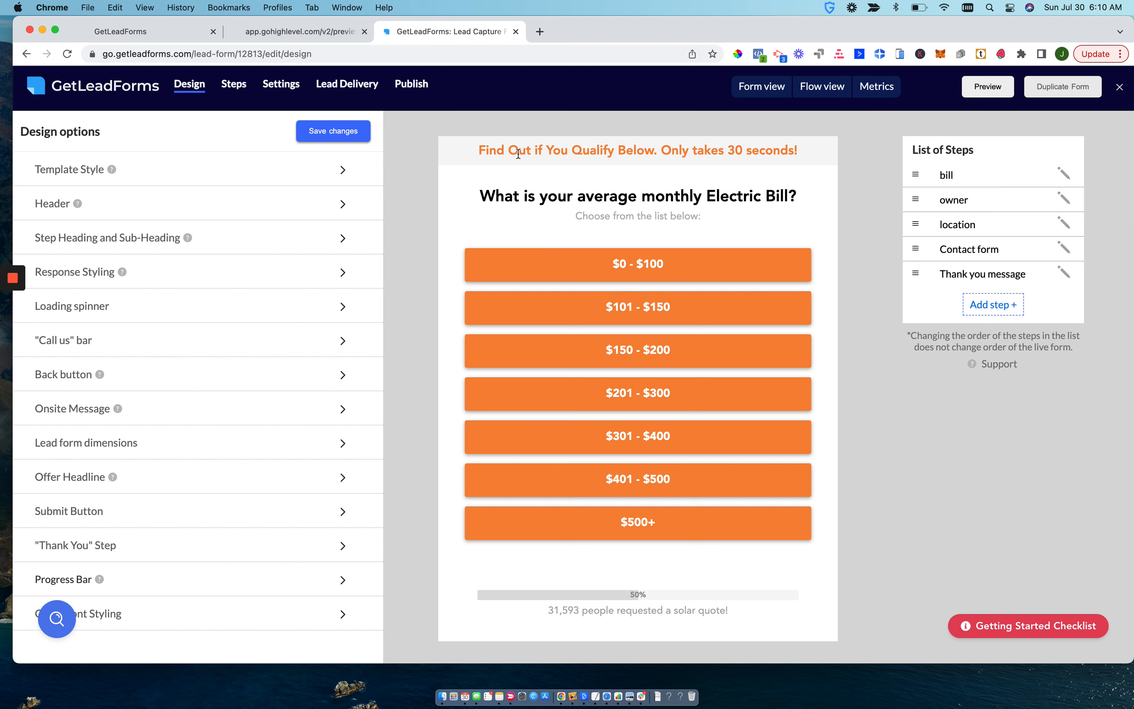
pyautogui.click(410, 85)
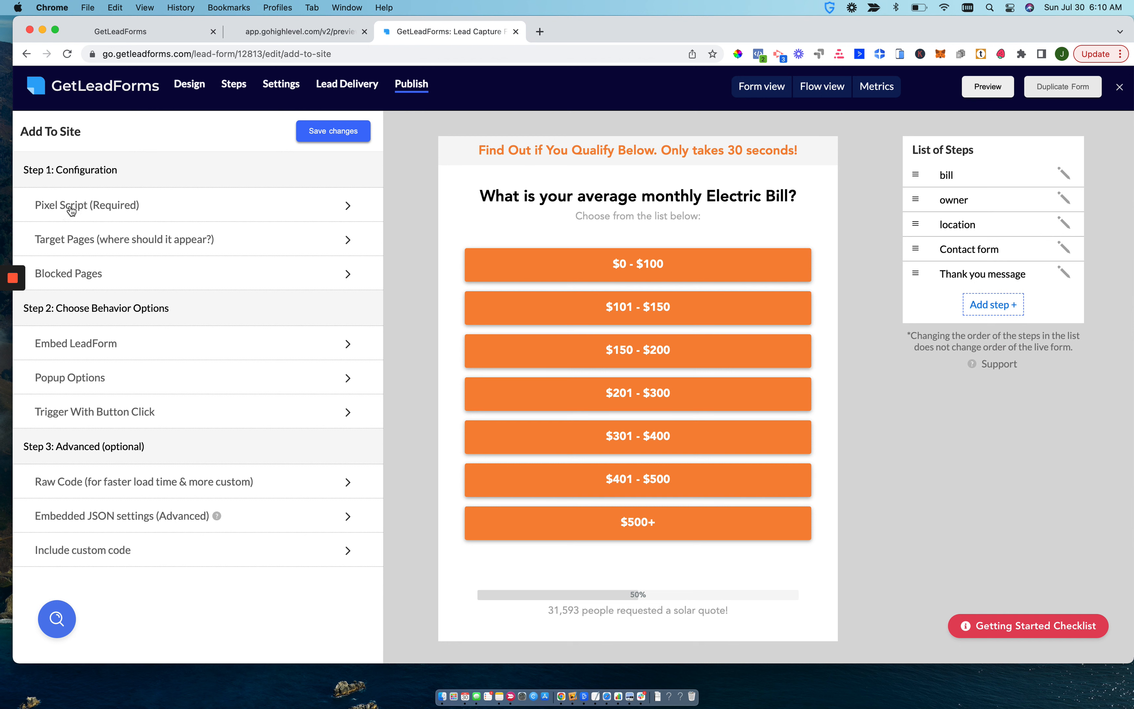
pyautogui.click(237, 198)
pyautogui.click(62, 363)
# Paste the pixel script into the HighLevel page's header tracking code, save the page and dismiss the SEO Meta Data settings
pyautogui.click(269, 30)
pyautogui.moveTo(121, 31); pyautogui.dragTo(328, 32)
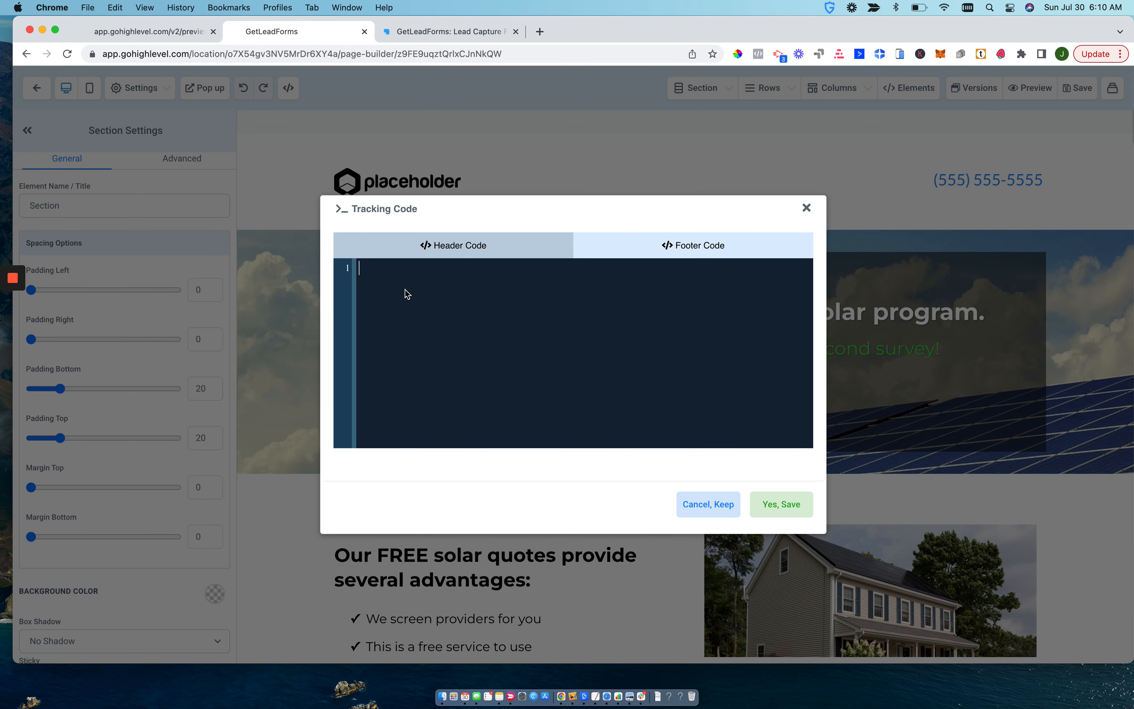
pyautogui.press('super+v')
pyautogui.click(775, 504)
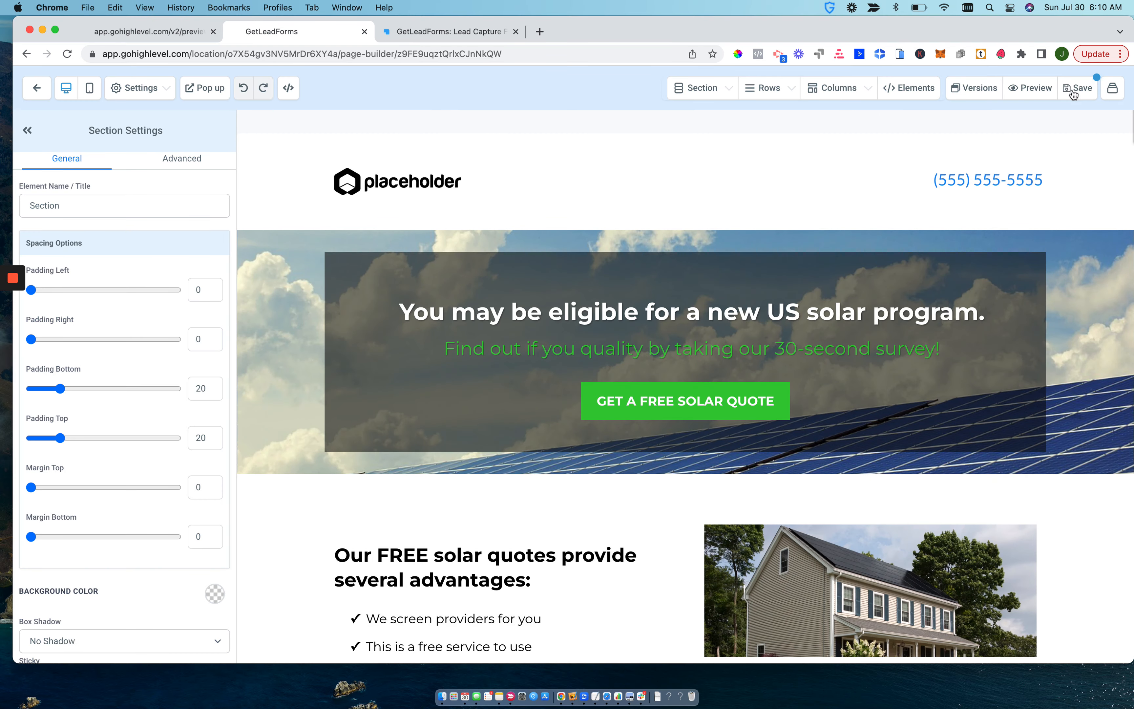
pyautogui.click(1073, 92)
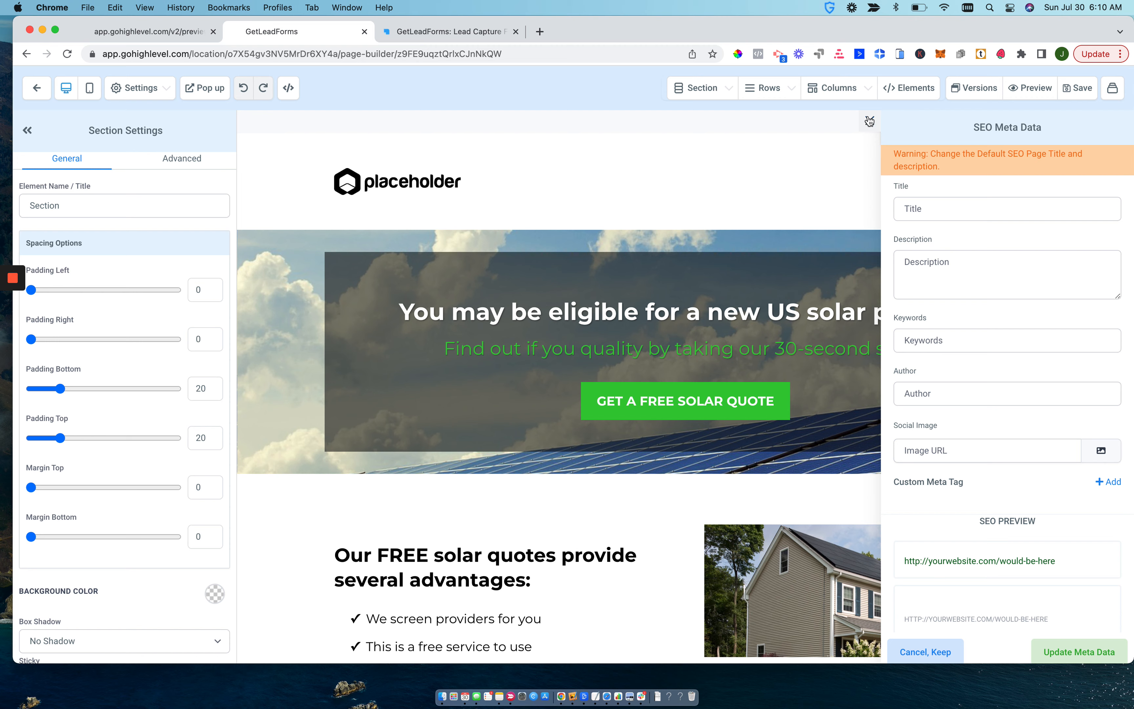
pyautogui.click(826, 174)
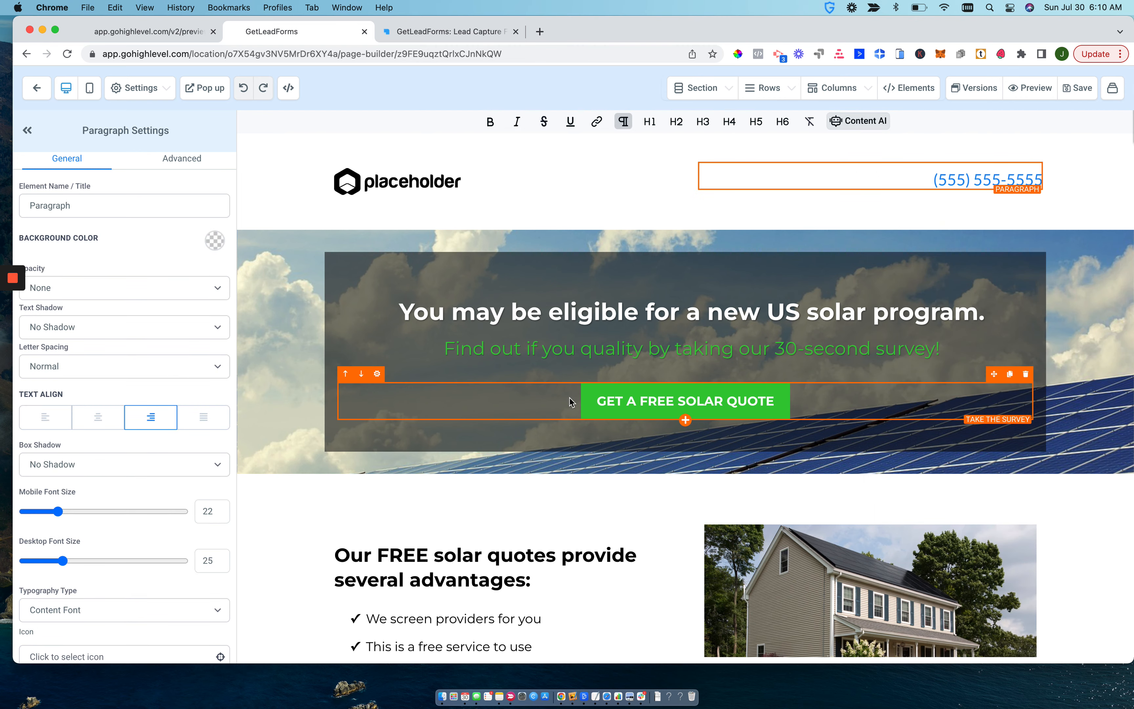
# Insert a Custom JS/HTML element between the sub-headline and the solar quote button in the landing page's hero section
pyautogui.scroll(-10, 568, 436)
pyautogui.scroll(10, 568, 436)
pyautogui.scroll(-10, 609, 422)
pyautogui.scroll(2, 607, 417)
pyautogui.scroll(-5, 607, 417)
pyautogui.scroll(-1, 607, 416)
pyautogui.scroll(12, 539, 290)
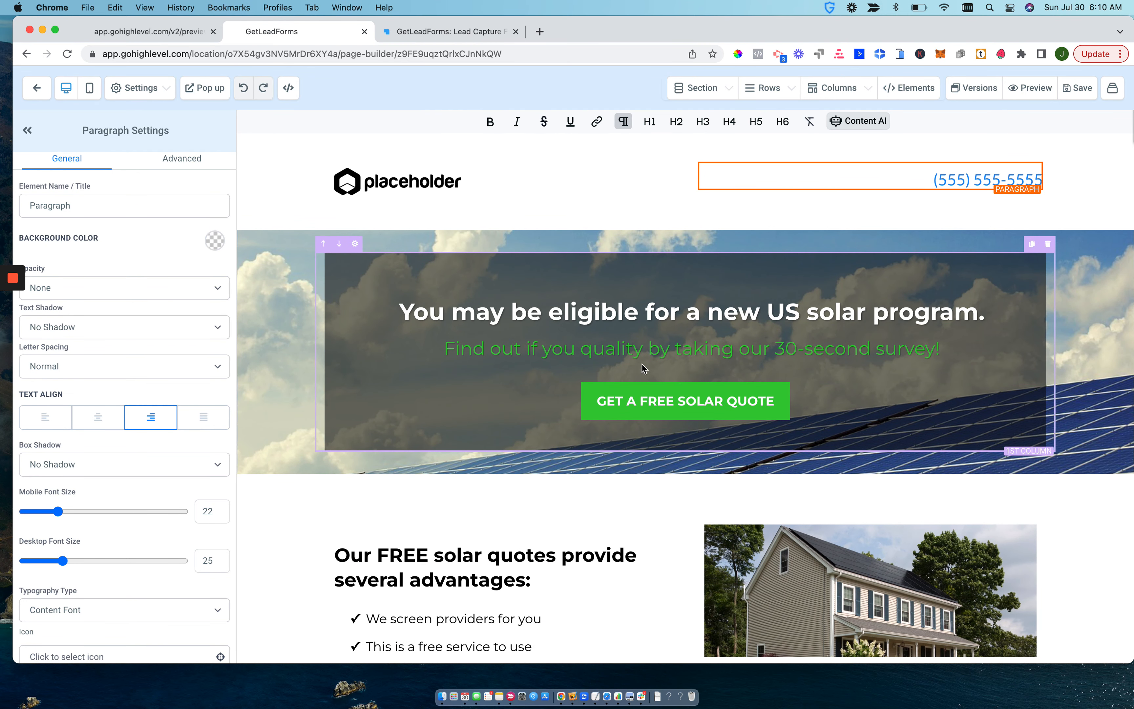
pyautogui.click(908, 90)
pyautogui.click(909, 90)
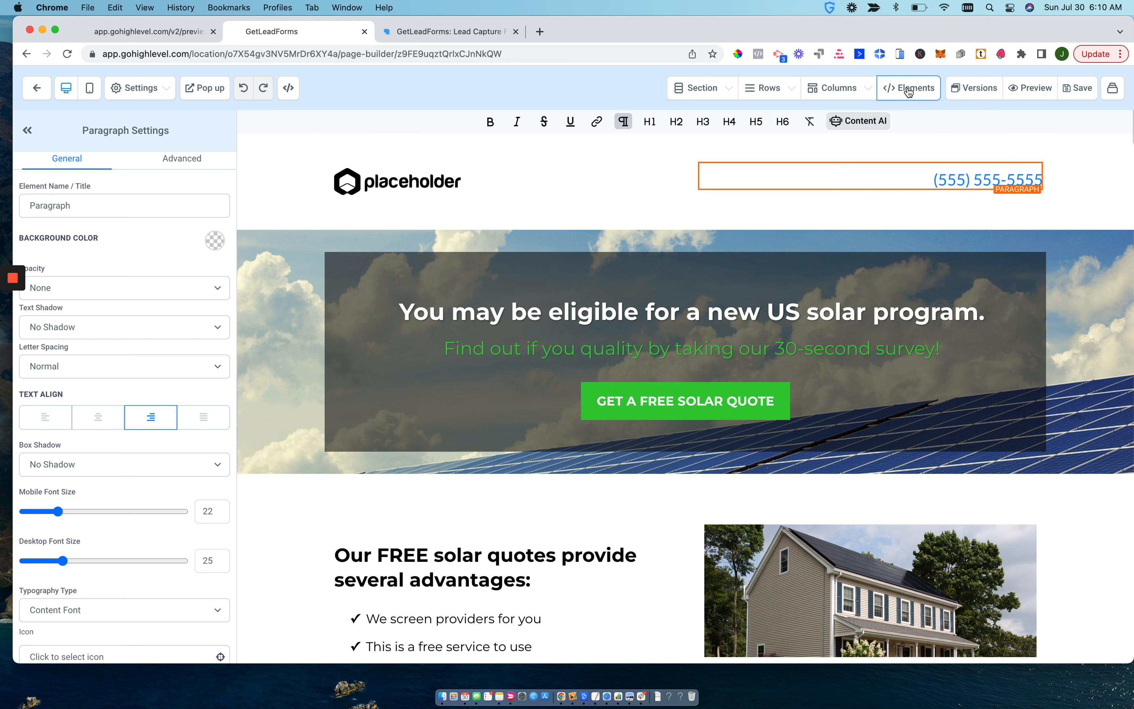
pyautogui.click(909, 91)
pyautogui.click(909, 90)
pyautogui.click(908, 91)
pyautogui.click(829, 118)
pyautogui.click(931, 134)
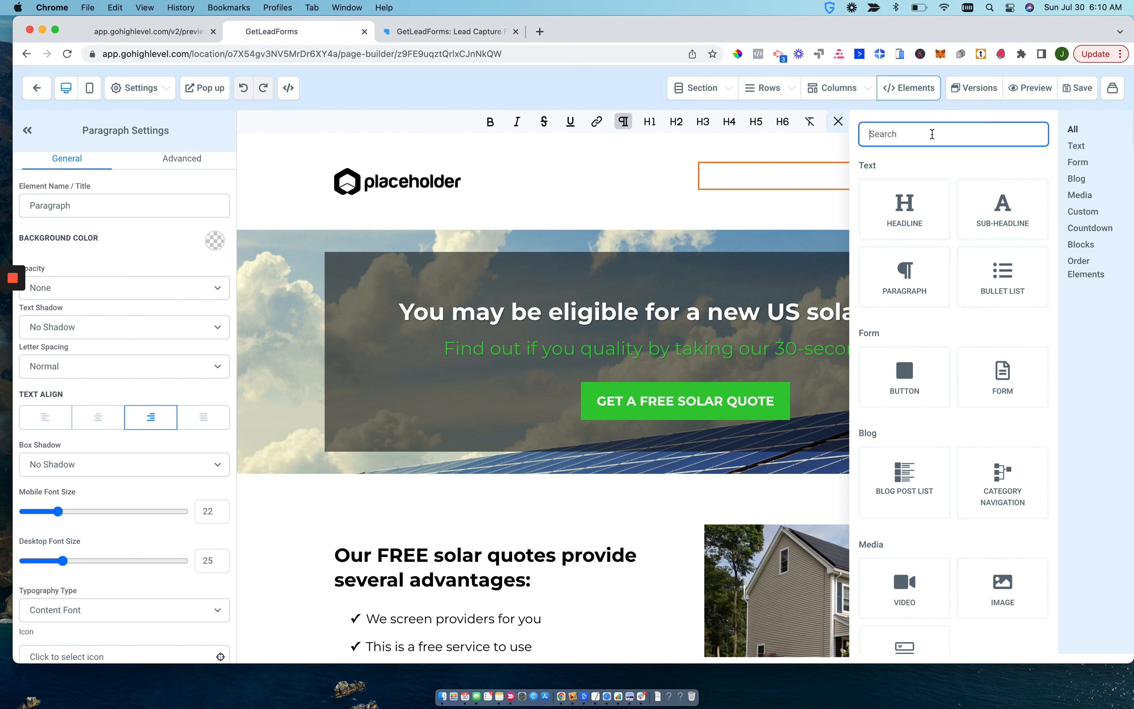
pyautogui.write('html')
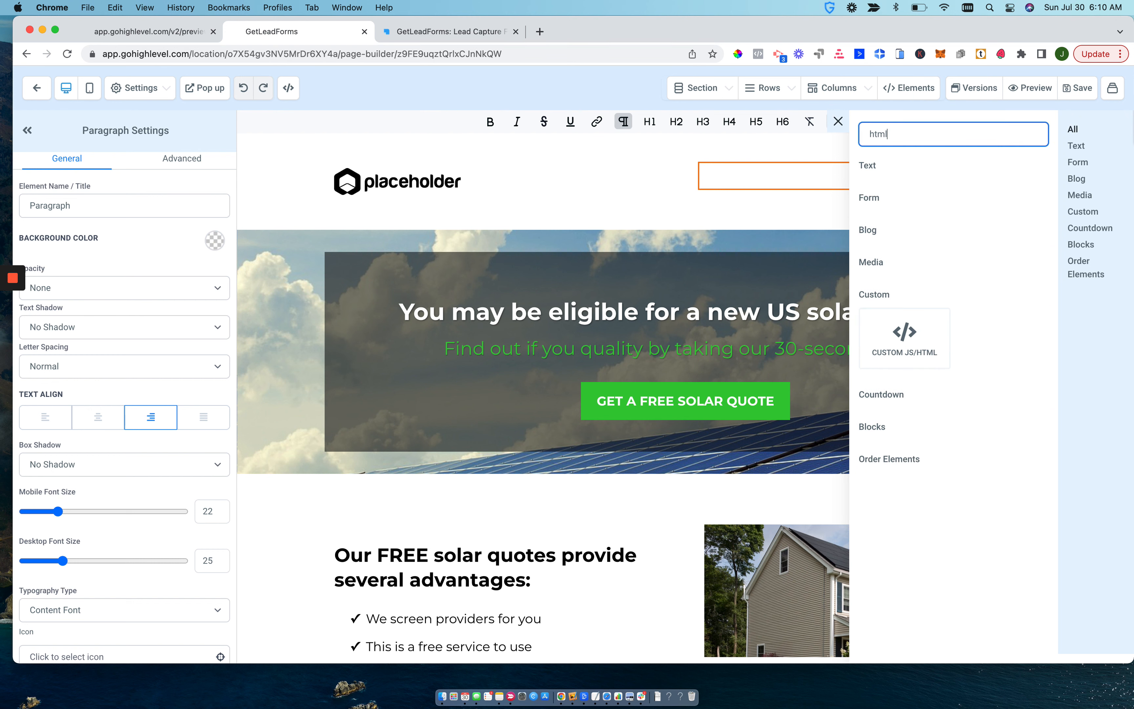
pyautogui.moveTo(905, 333); pyautogui.dragTo(718, 396)
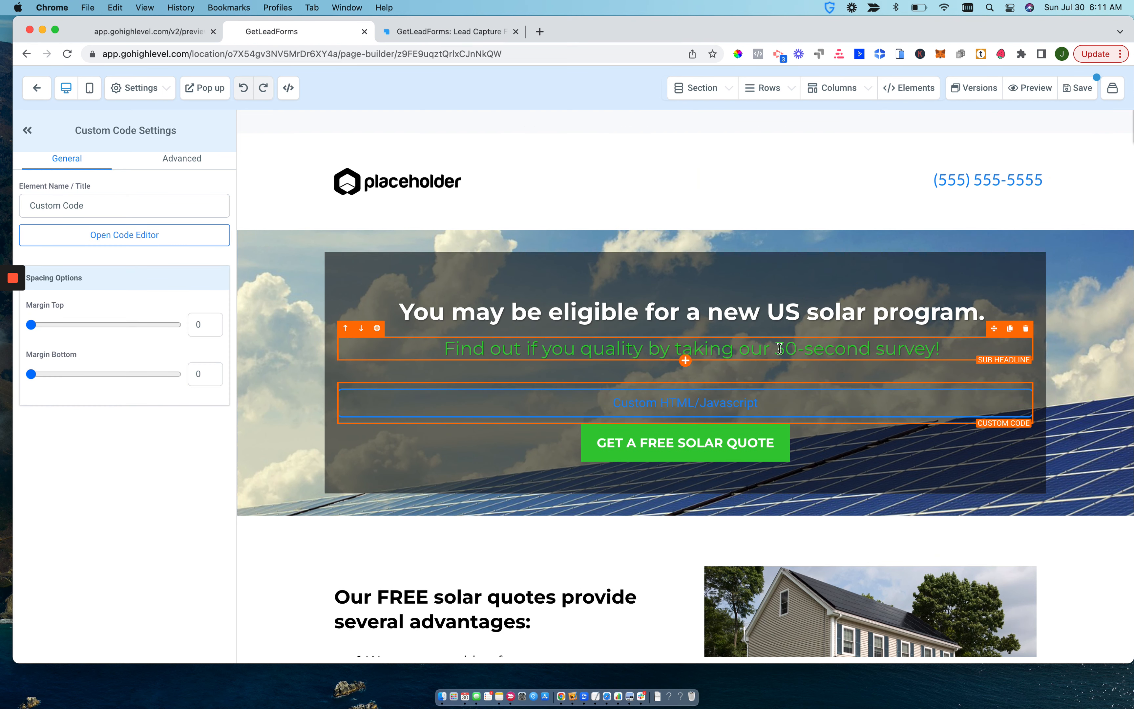
# Copy the single-form embed code, <div id="leadforms-embd-form"></div>, from the GetLeadForms form's publish settings
pyautogui.click(434, 31)
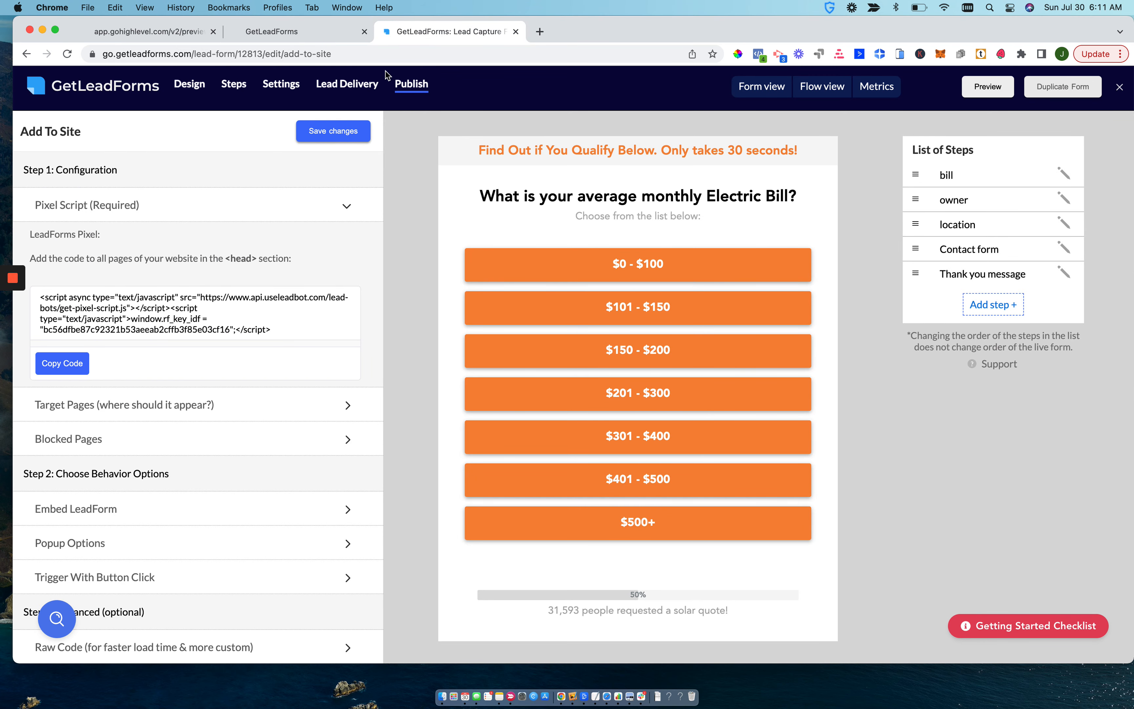
pyautogui.scroll(-3, 218, 376)
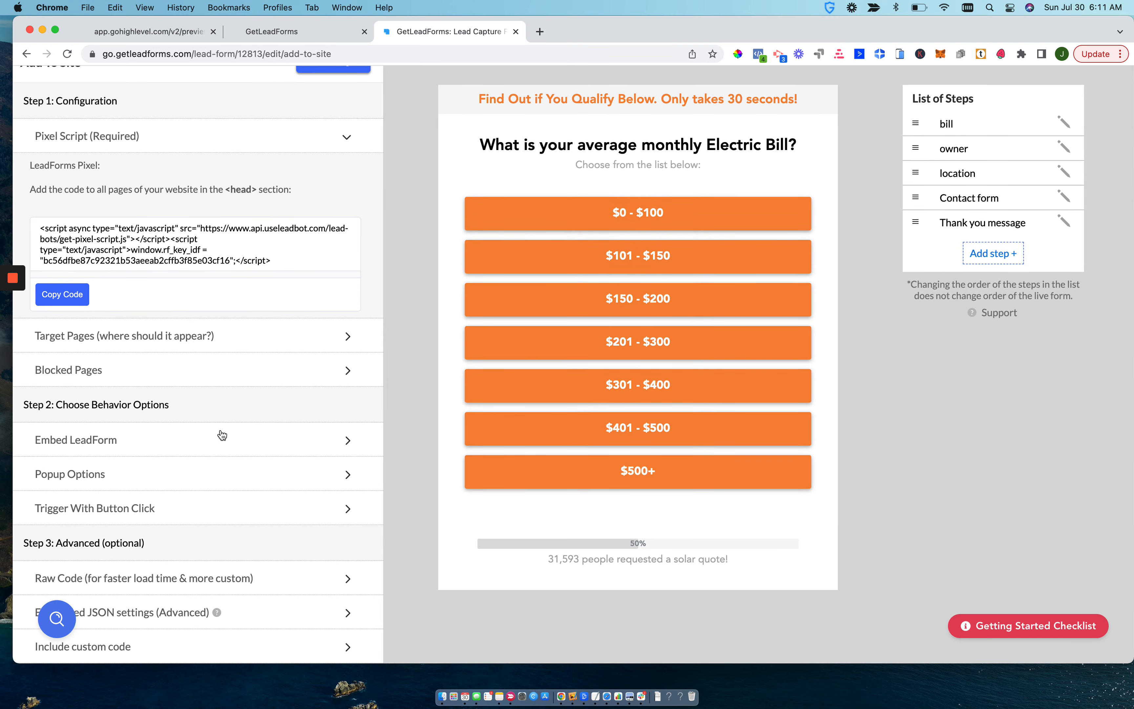
pyautogui.click(347, 439)
pyautogui.scroll(-5, 350, 443)
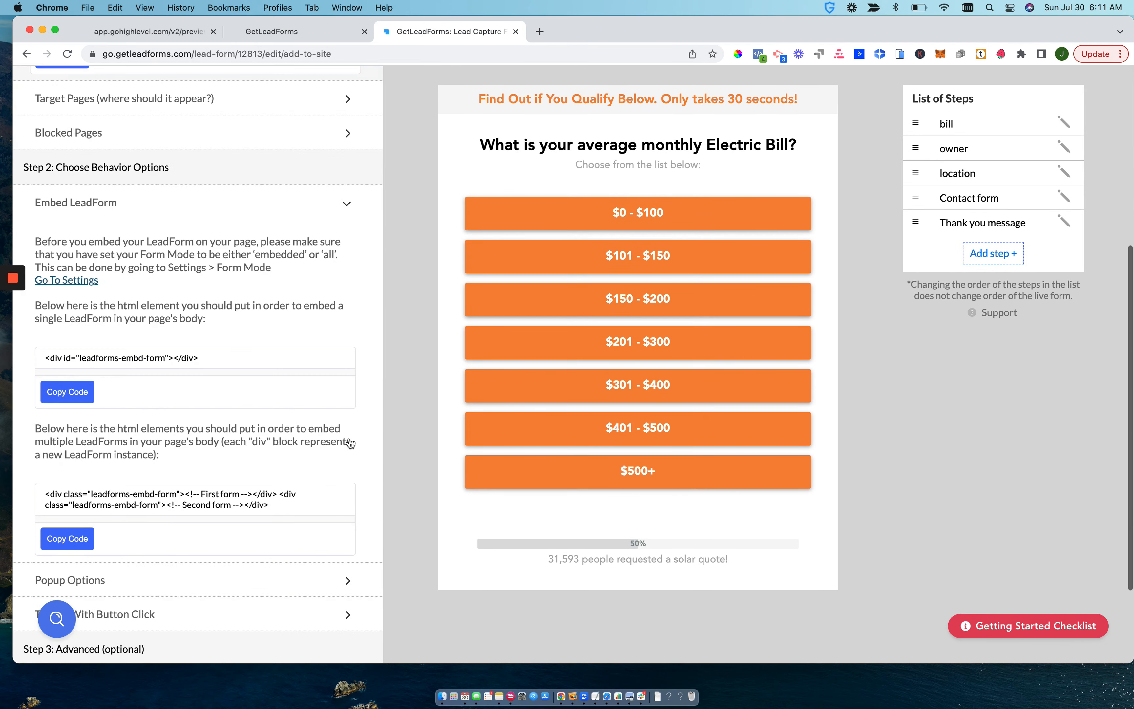
pyautogui.scroll(-3, 350, 443)
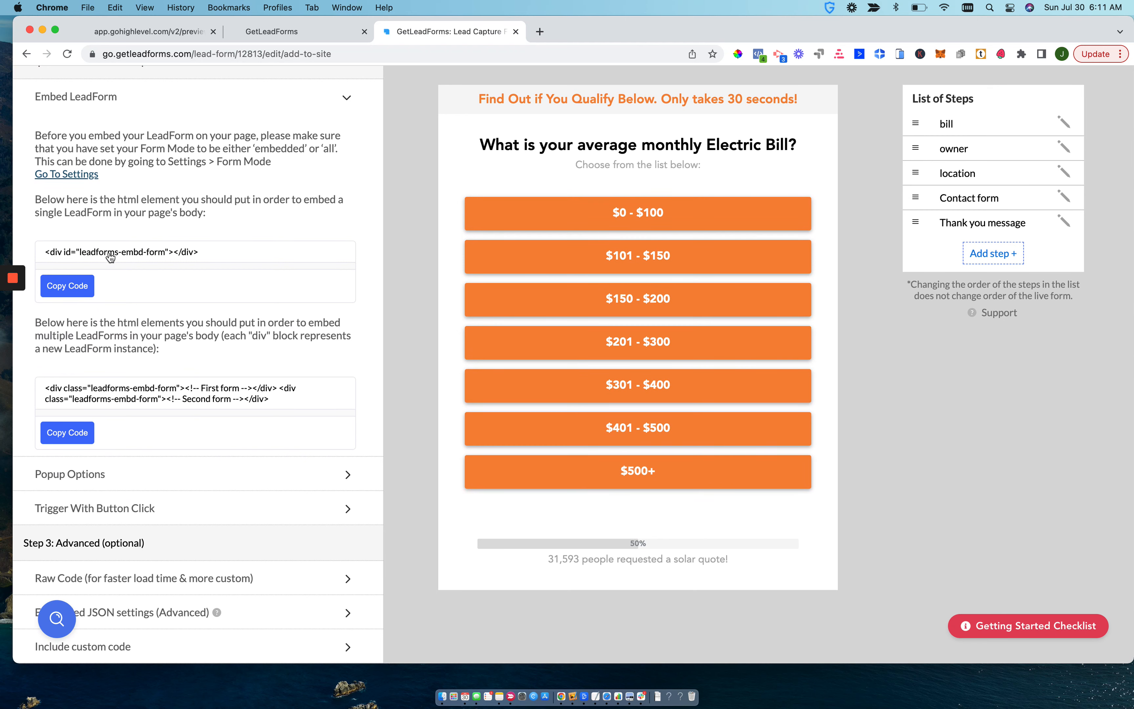
pyautogui.click(67, 292)
# Paste the embed code into the hero section's custom code element in the HighLevel page builder and save the code
pyautogui.click(270, 30)
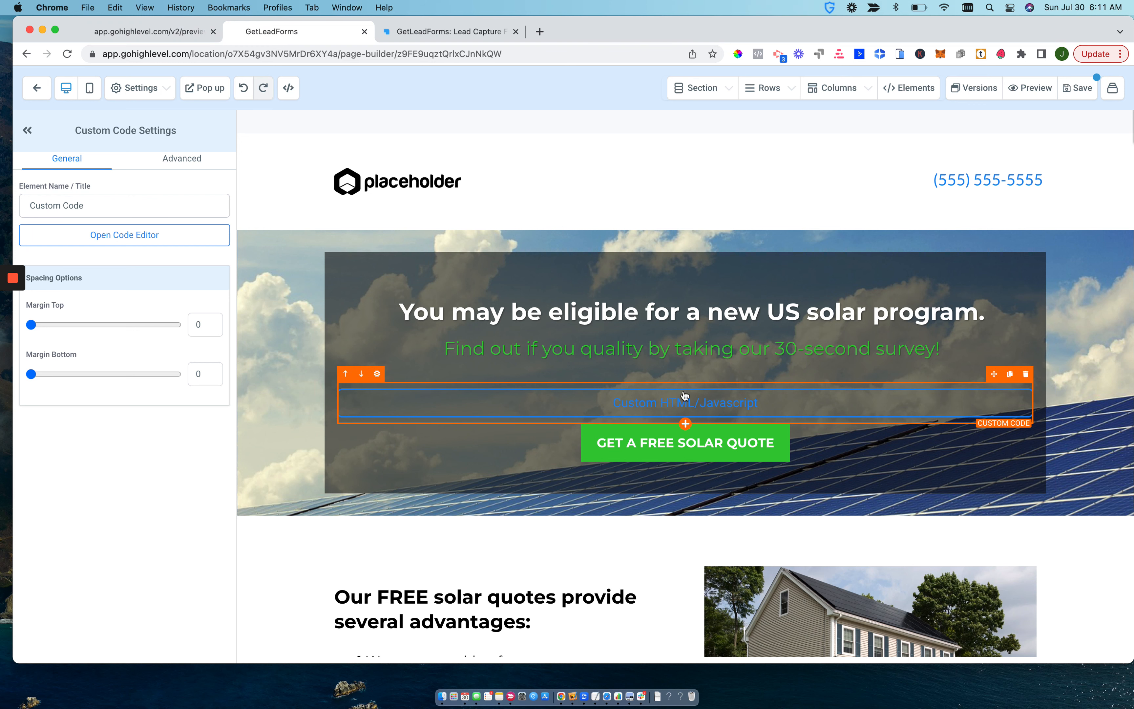
pyautogui.doubleClick(644, 404)
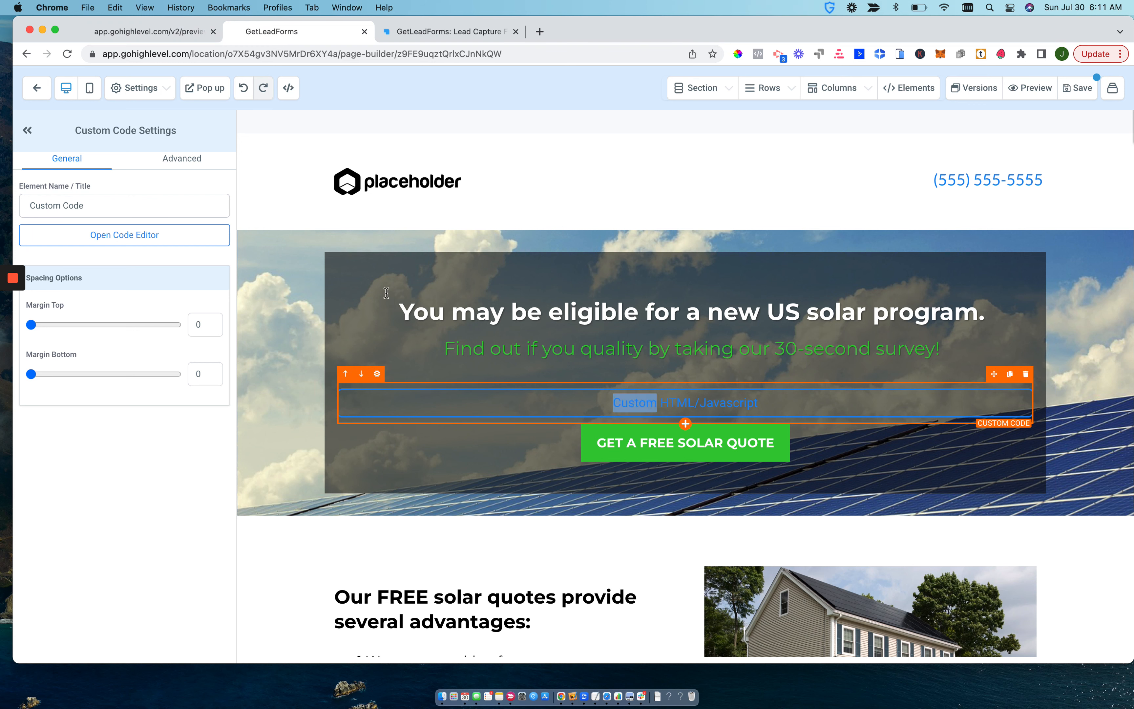
pyautogui.click(116, 242)
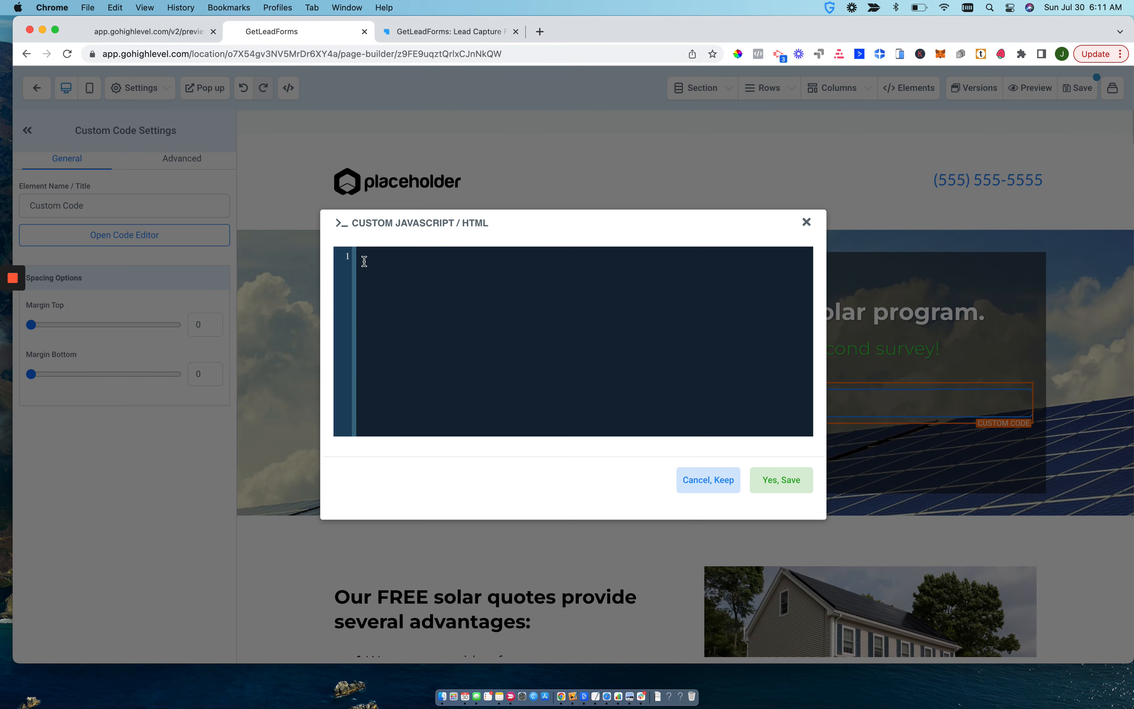
pyautogui.press('super+v')
pyautogui.click(782, 483)
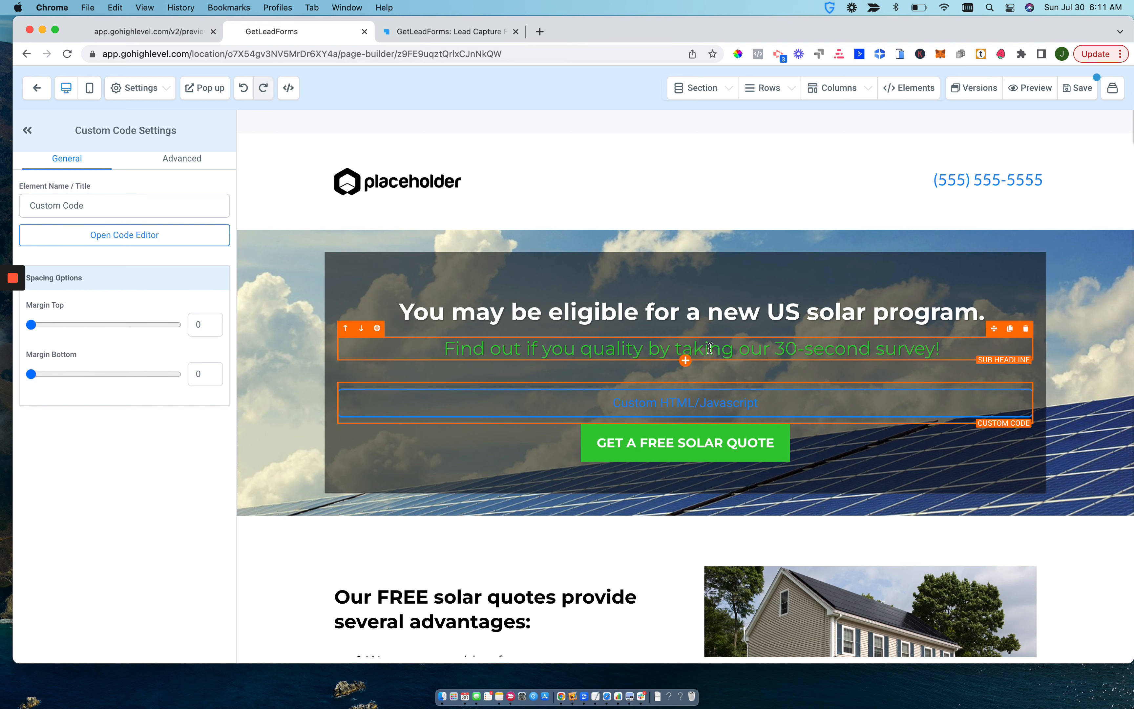
# Delete the sub-headline about the 30-second survey from the hero section
pyautogui.click(680, 344)
pyautogui.rightClick(680, 344)
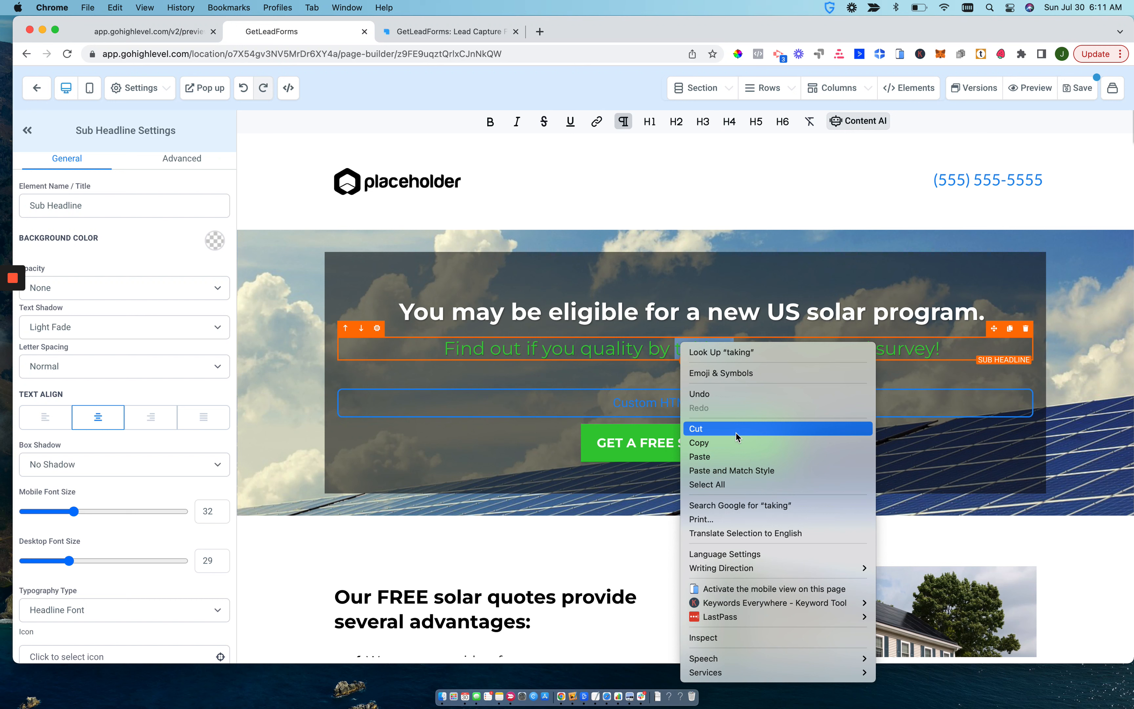
pyautogui.rightClick(1030, 323)
pyautogui.click(1031, 330)
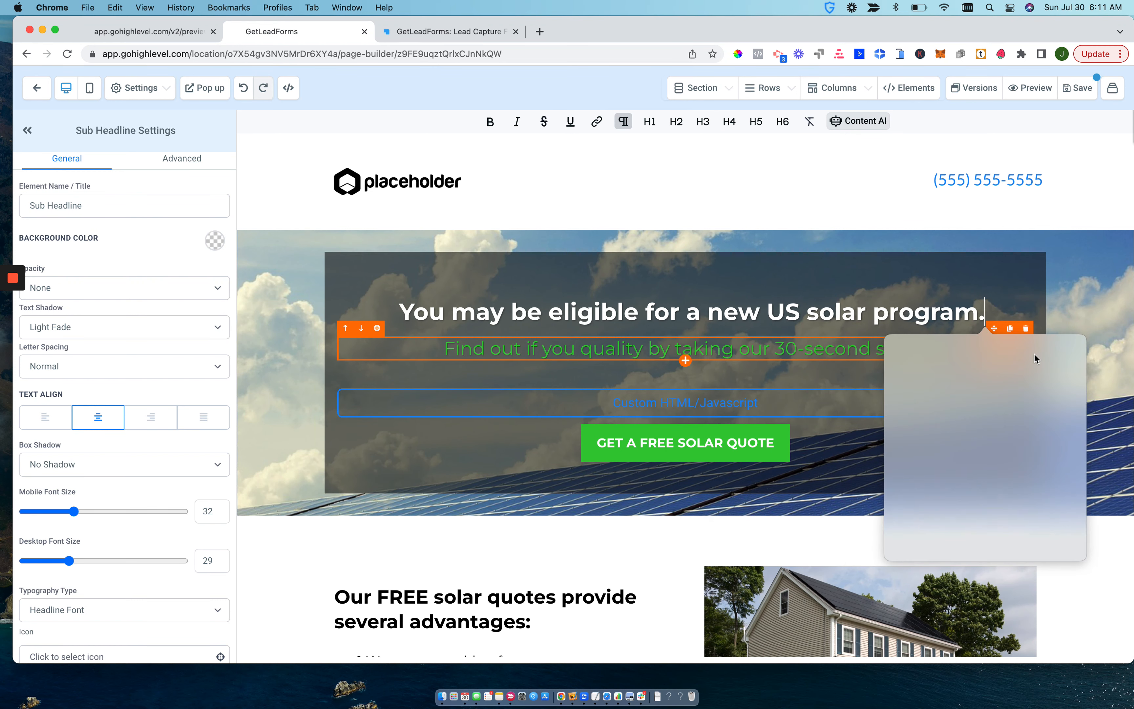
pyautogui.click(1026, 328)
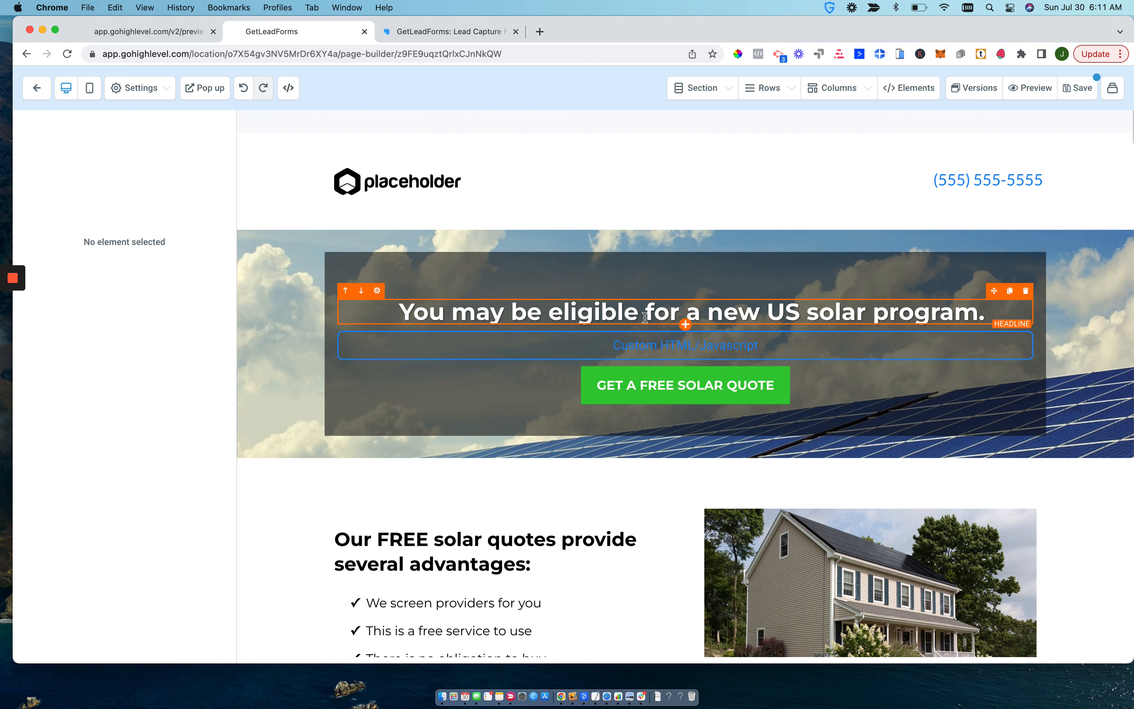
# Examine the settings of the hero section's solar quote button and the available link actions
pyautogui.scroll(-5, 410, 386)
pyautogui.click(658, 240)
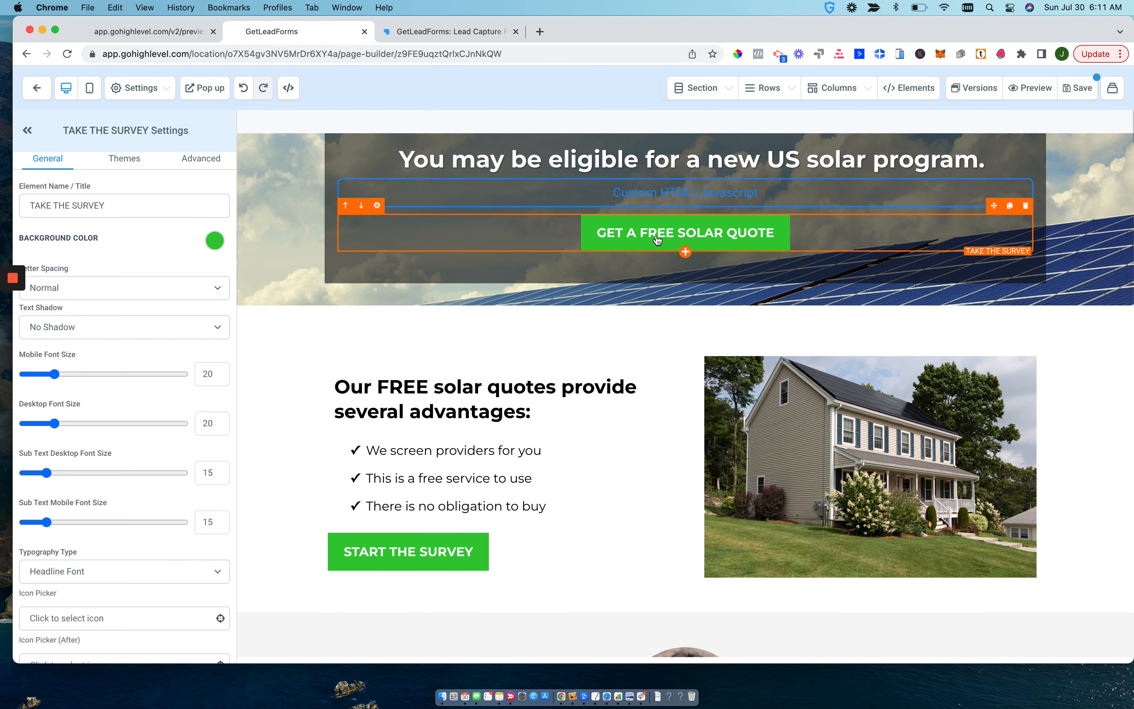
pyautogui.scroll(-15, 114, 368)
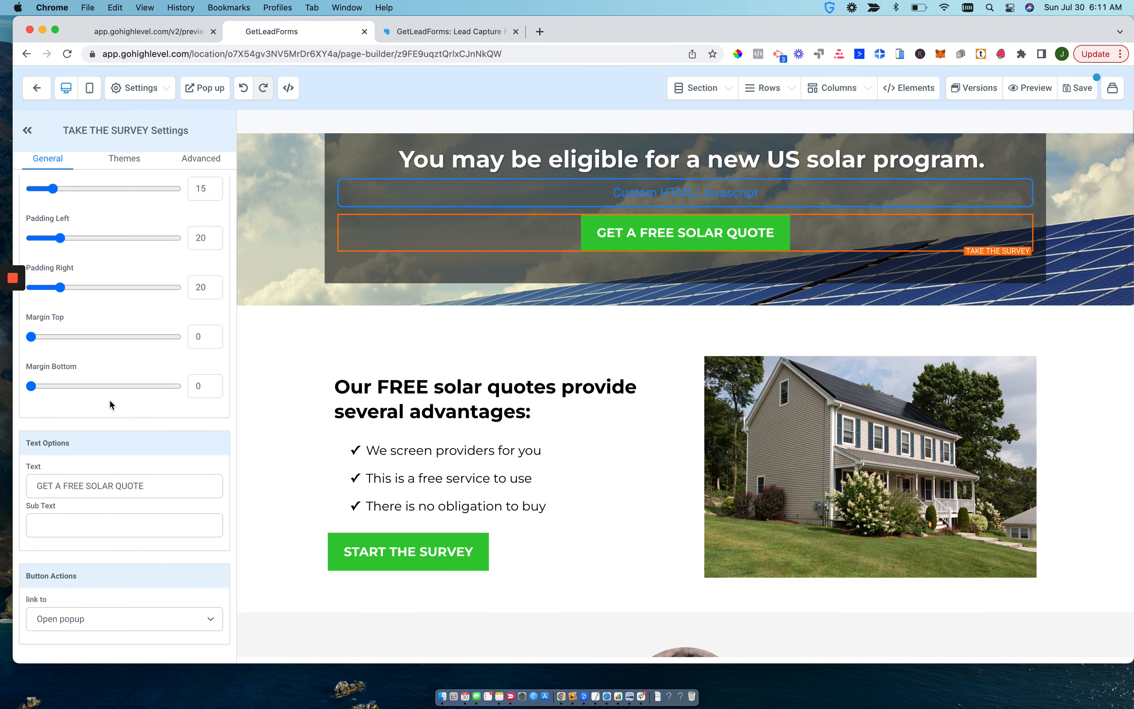
pyautogui.scroll(15, 146, 318)
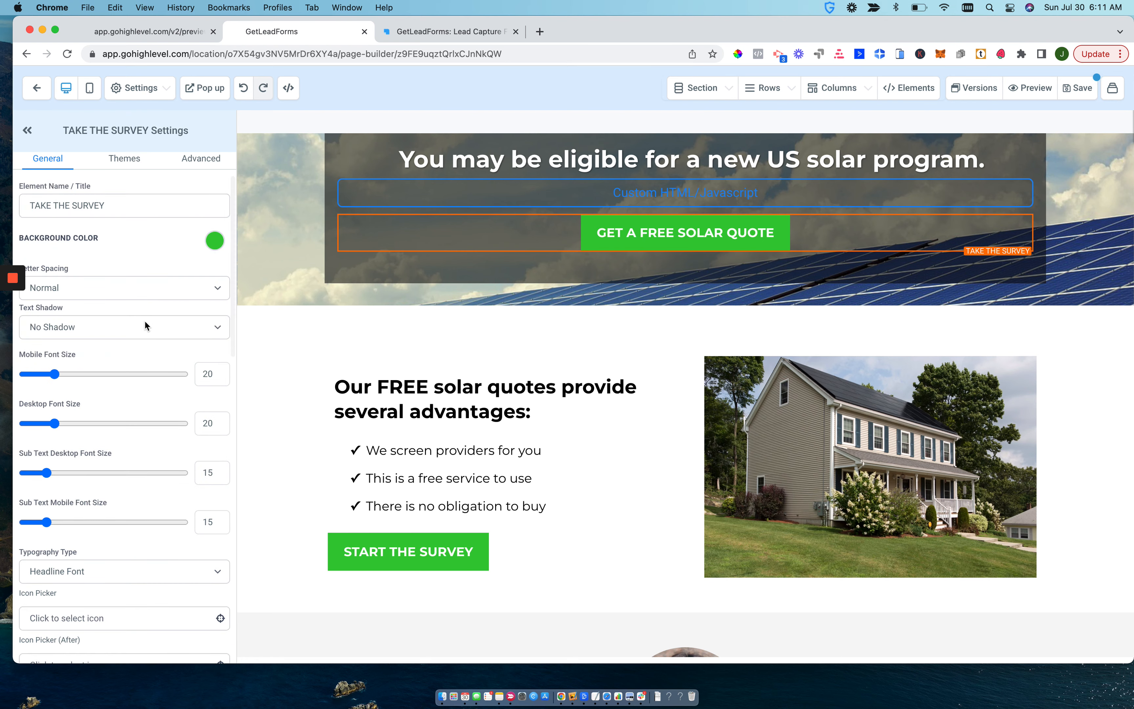
pyautogui.scroll(-15, 148, 314)
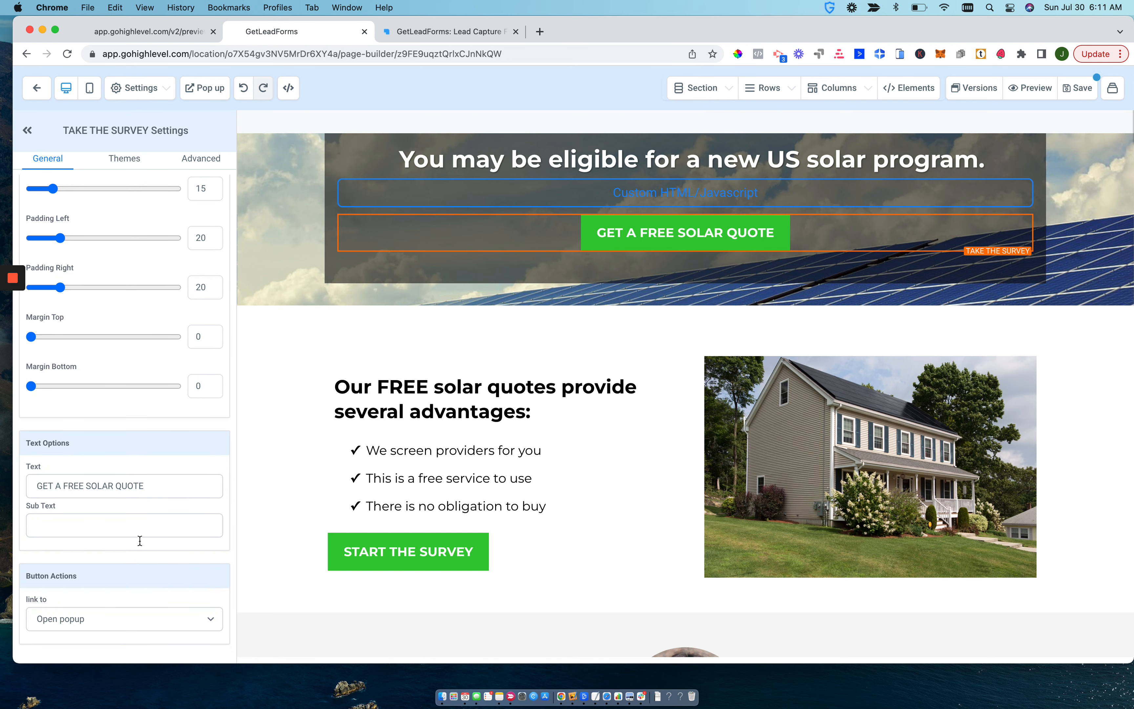
pyautogui.click(131, 627)
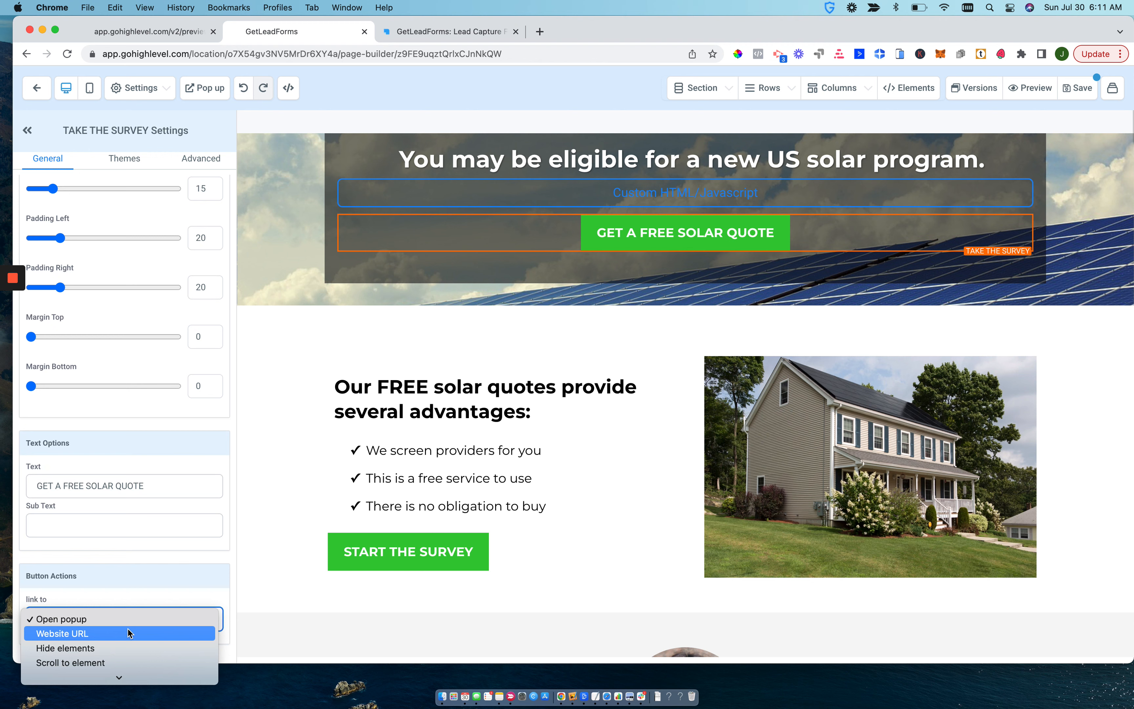
pyautogui.click(284, 530)
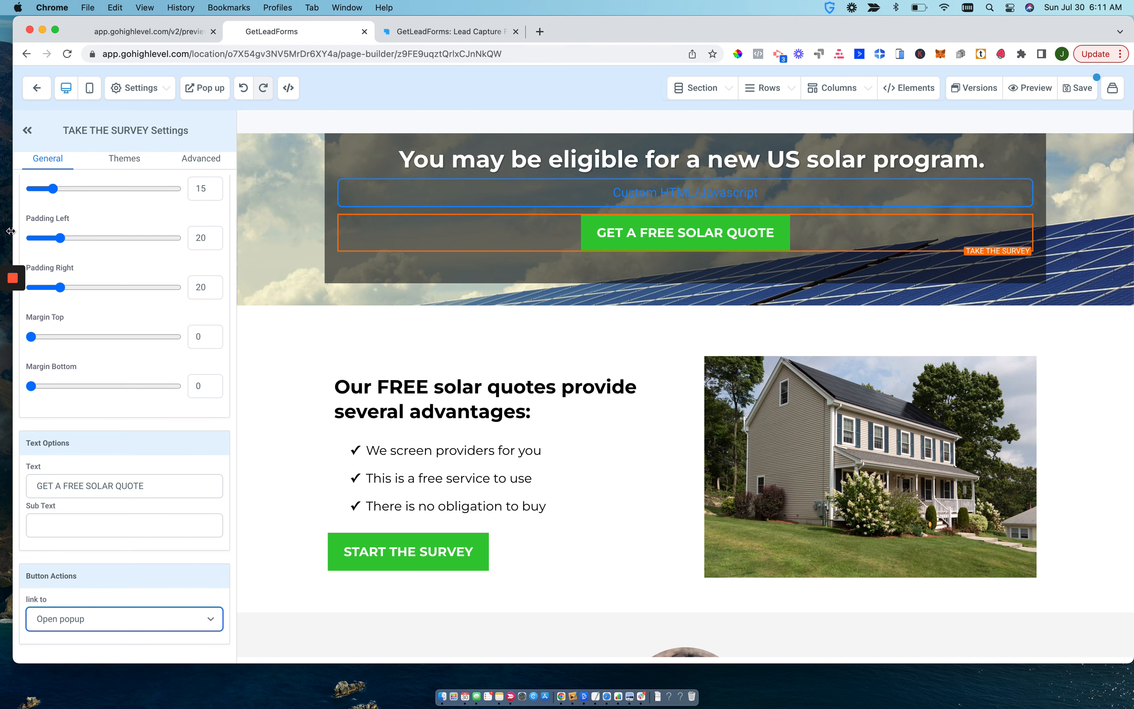
# Turn off showing the survey popup on exit and close the popup
pyautogui.click(12, 333)
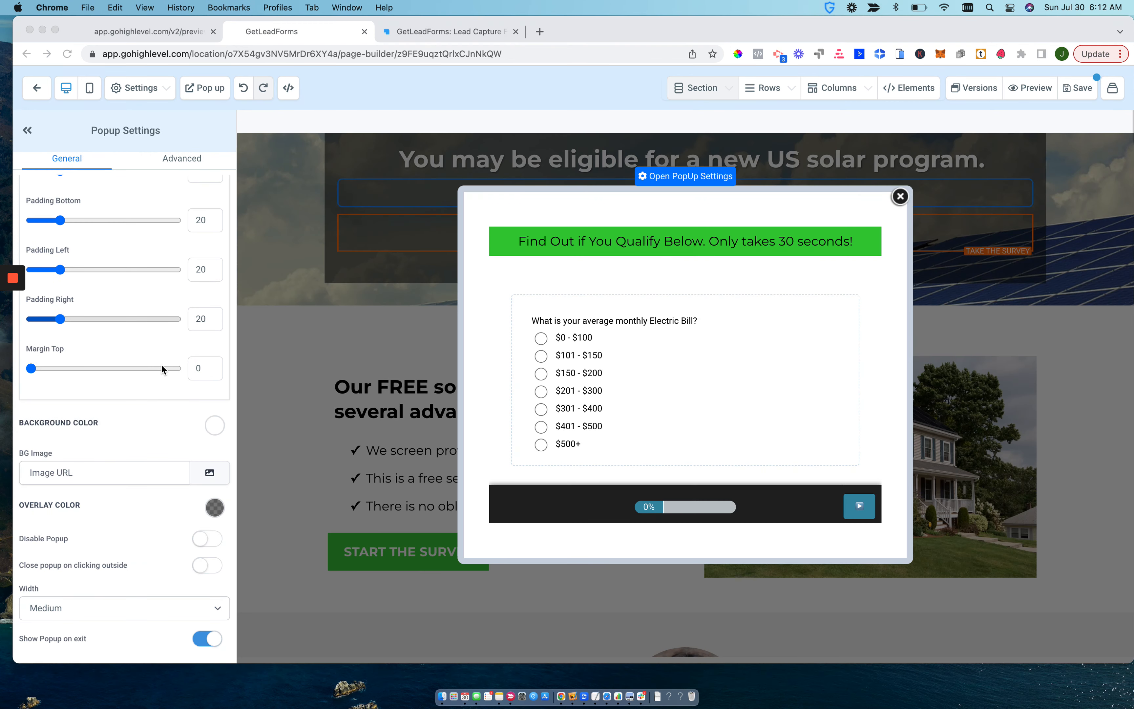
pyautogui.click(208, 639)
pyautogui.click(208, 639)
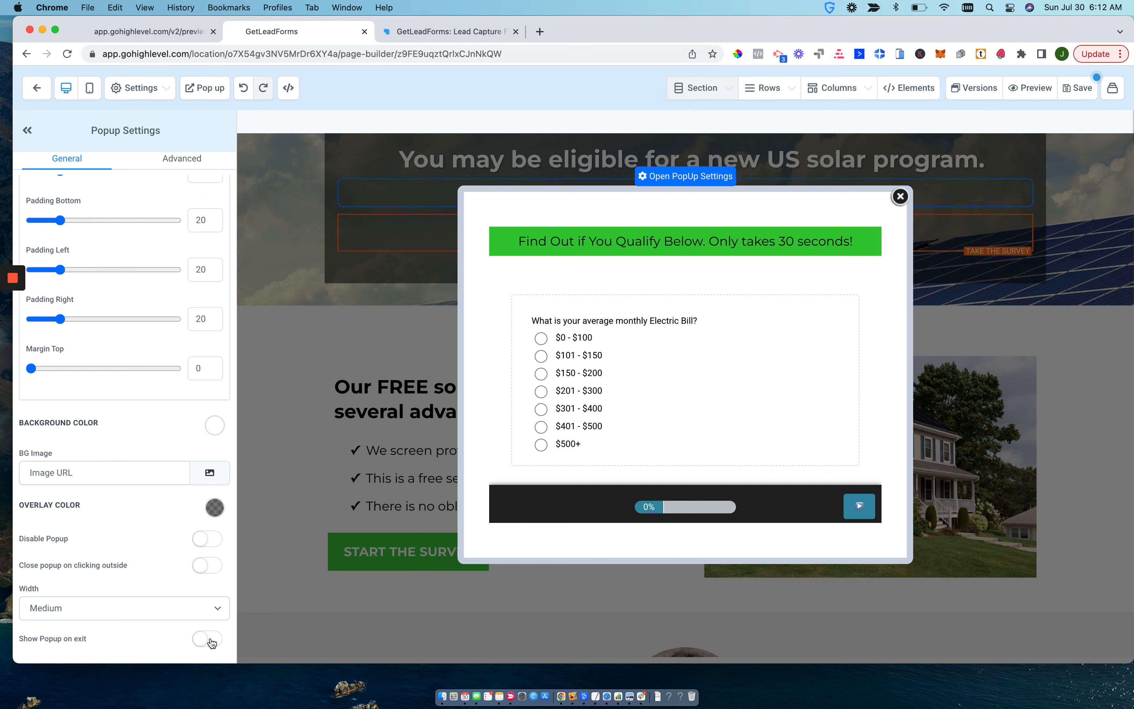
pyautogui.click(900, 197)
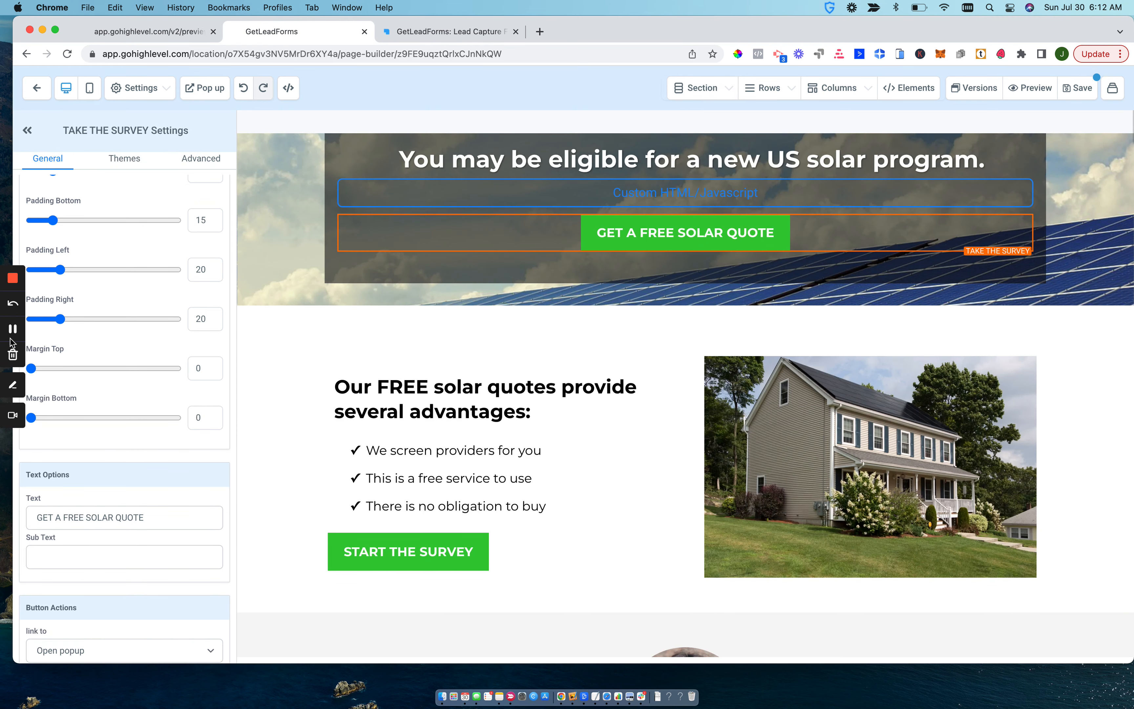
# Save the landing page, open its preview and copy the preview URL
pyautogui.click(1074, 89)
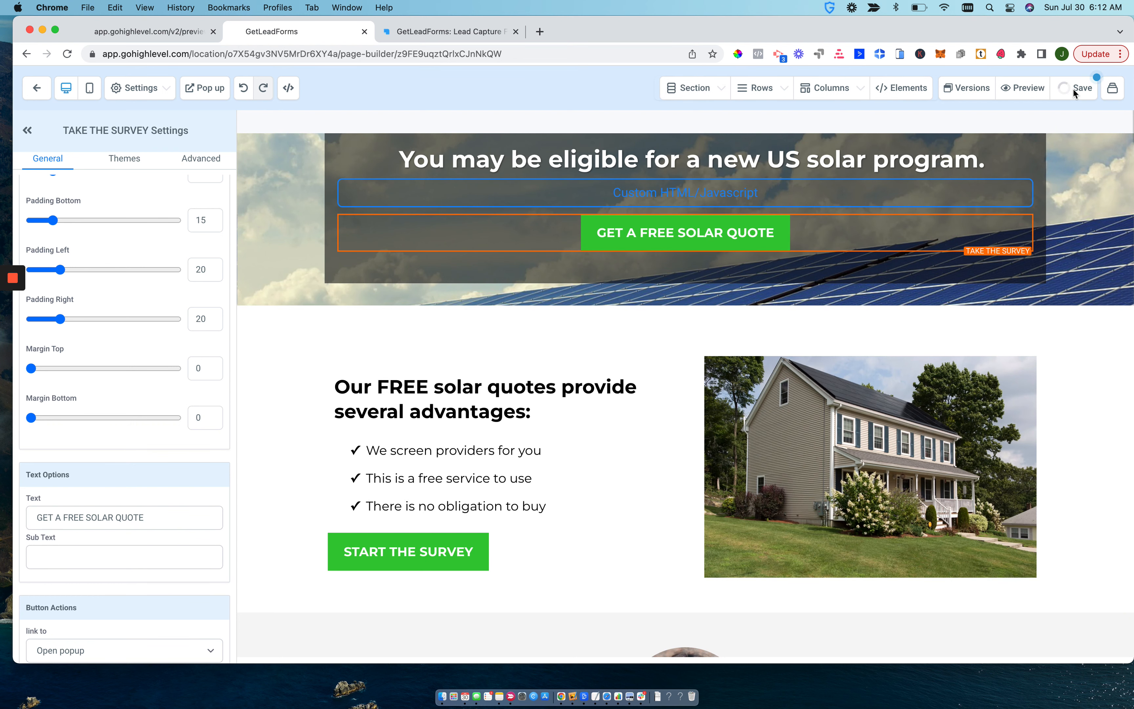
pyautogui.click(1019, 91)
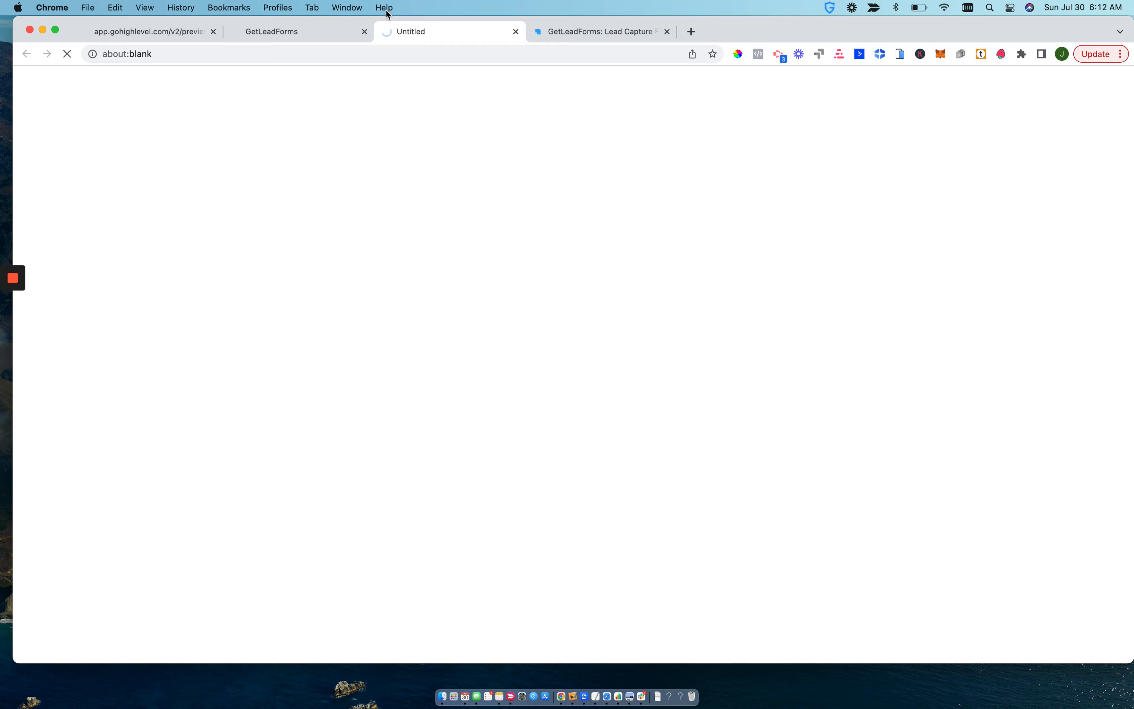
pyautogui.click(218, 55)
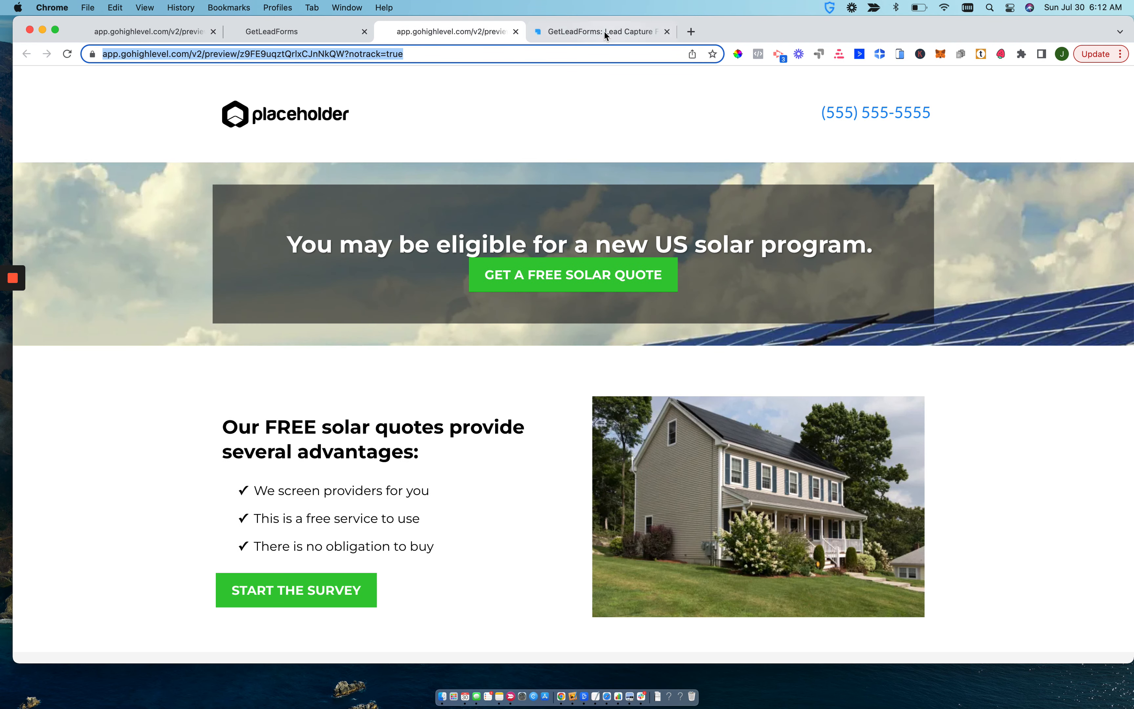
# Set the GetLeadForms form's target page to the copied preview URL, enable showing on all sub pages and save the changes
pyautogui.click(602, 32)
pyautogui.scroll(2, 447, 165)
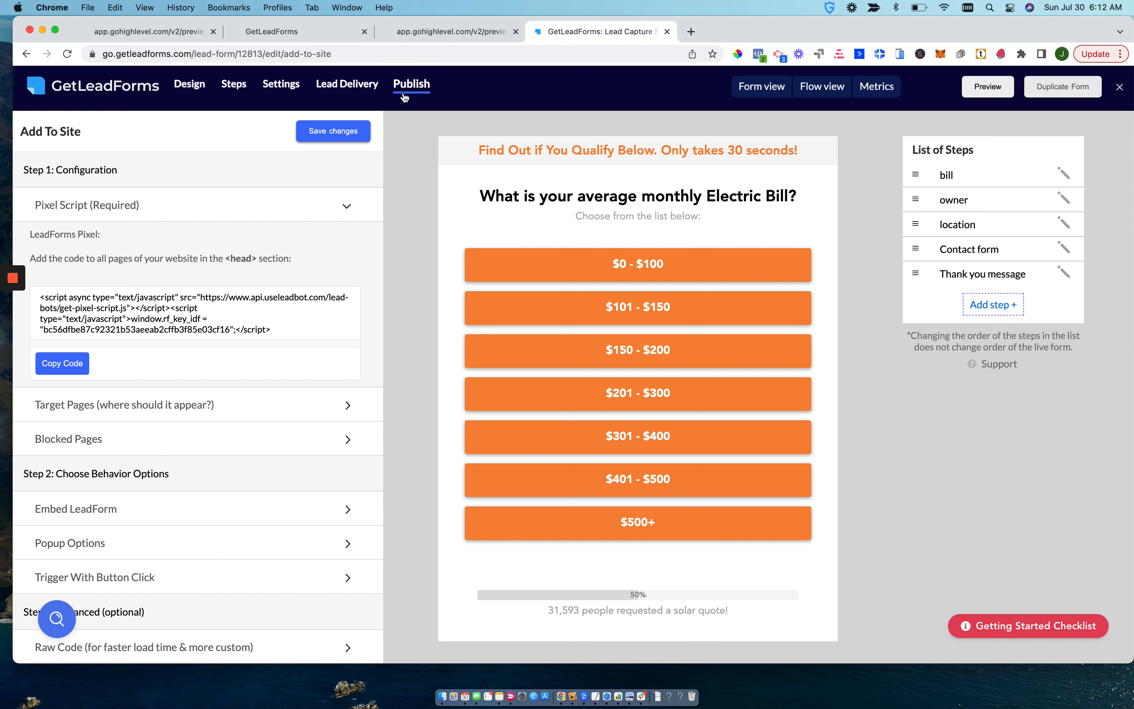
pyautogui.click(288, 418)
pyautogui.tripleClick(176, 474)
pyautogui.press('super+v')
pyautogui.click(40, 523)
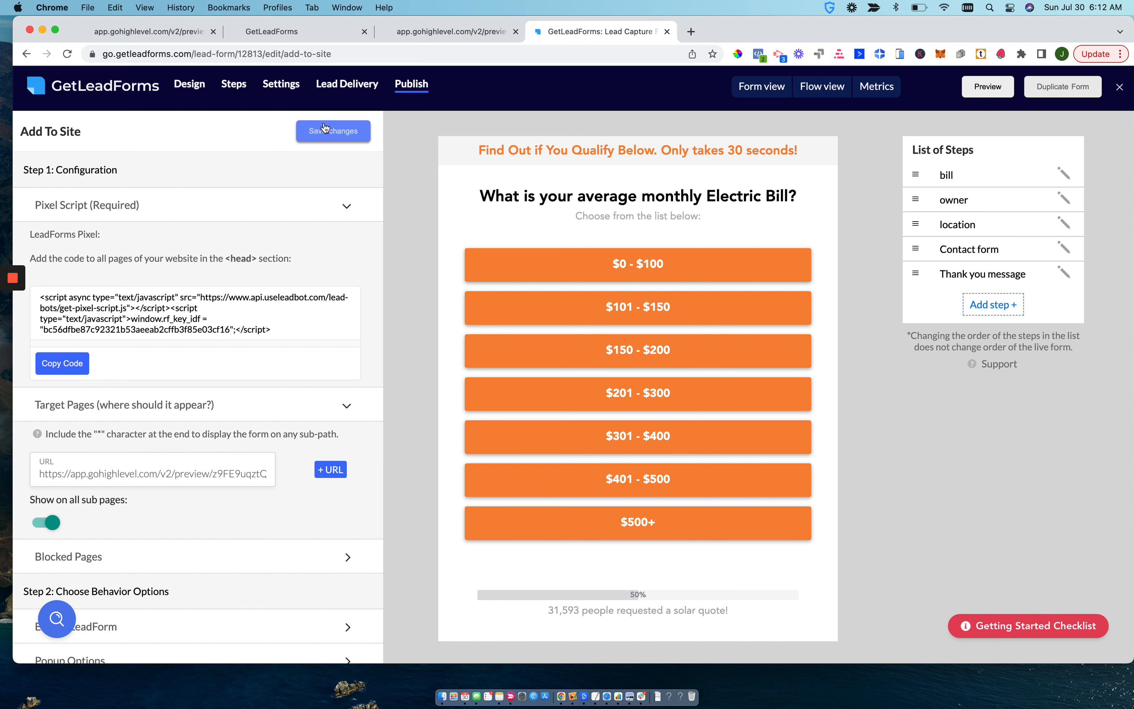
pyautogui.click(328, 132)
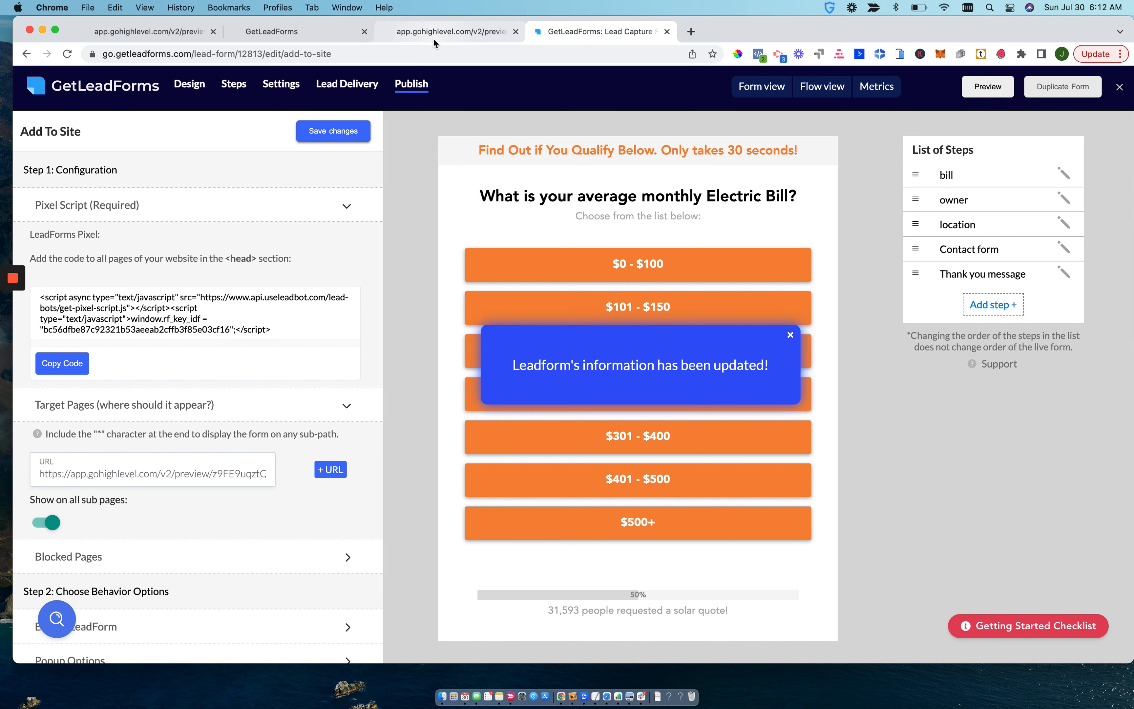
# Reload the HighLevel page preview and examine how the embedded form displays in the hero section
pyautogui.click(433, 37)
pyautogui.press('Return')
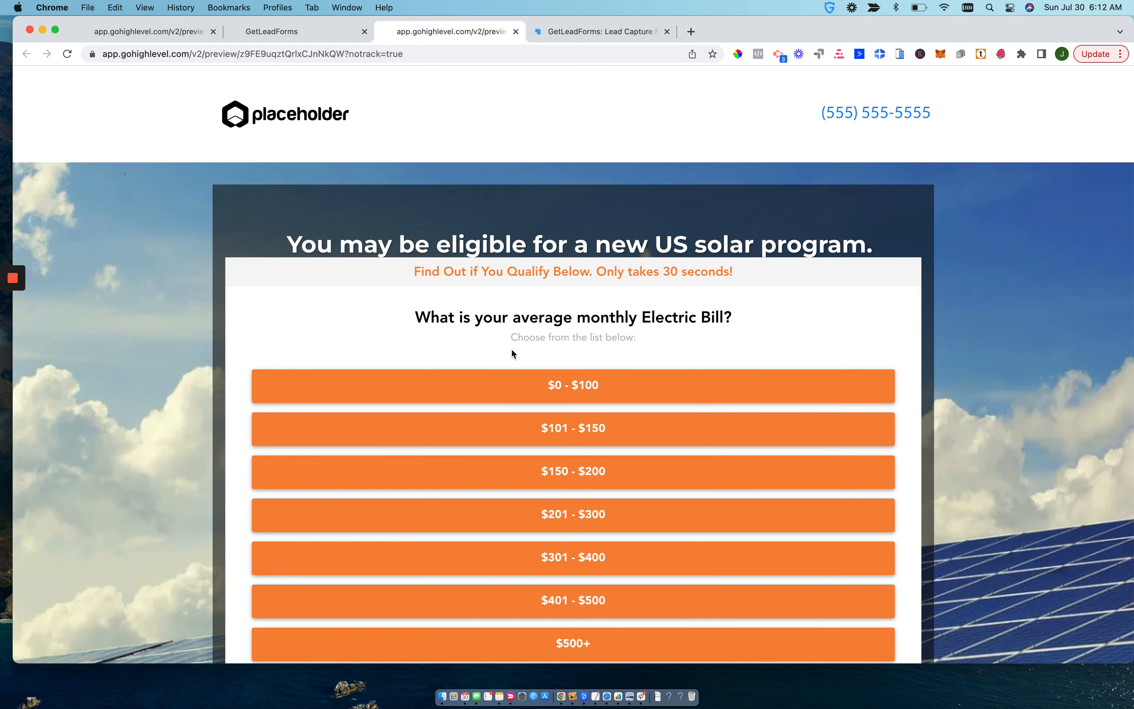
pyautogui.scroll(-5, 512, 353)
pyautogui.scroll(5, 512, 353)
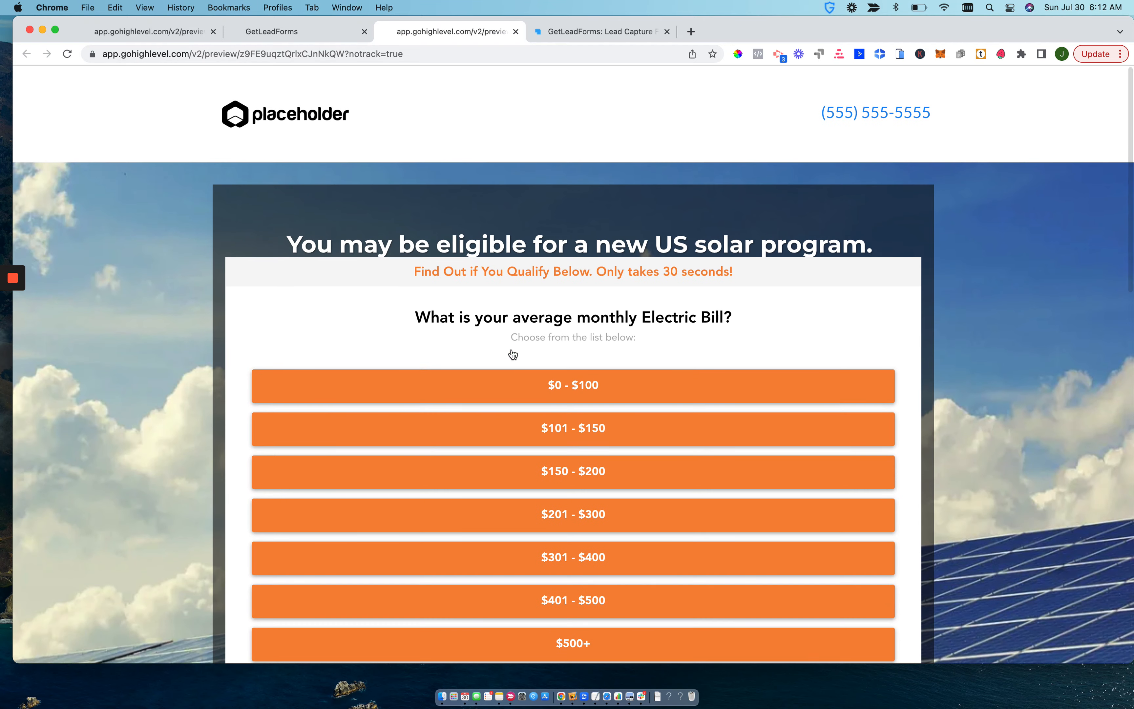
pyautogui.scroll(-5, 509, 320)
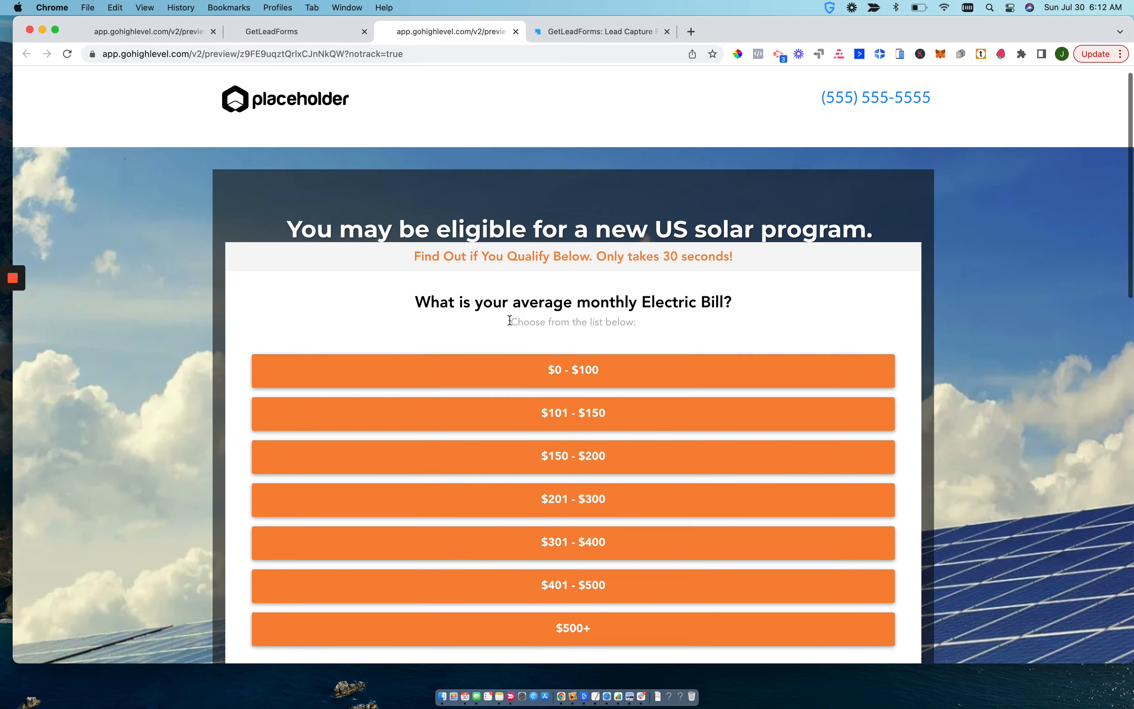
pyautogui.scroll(4, 509, 320)
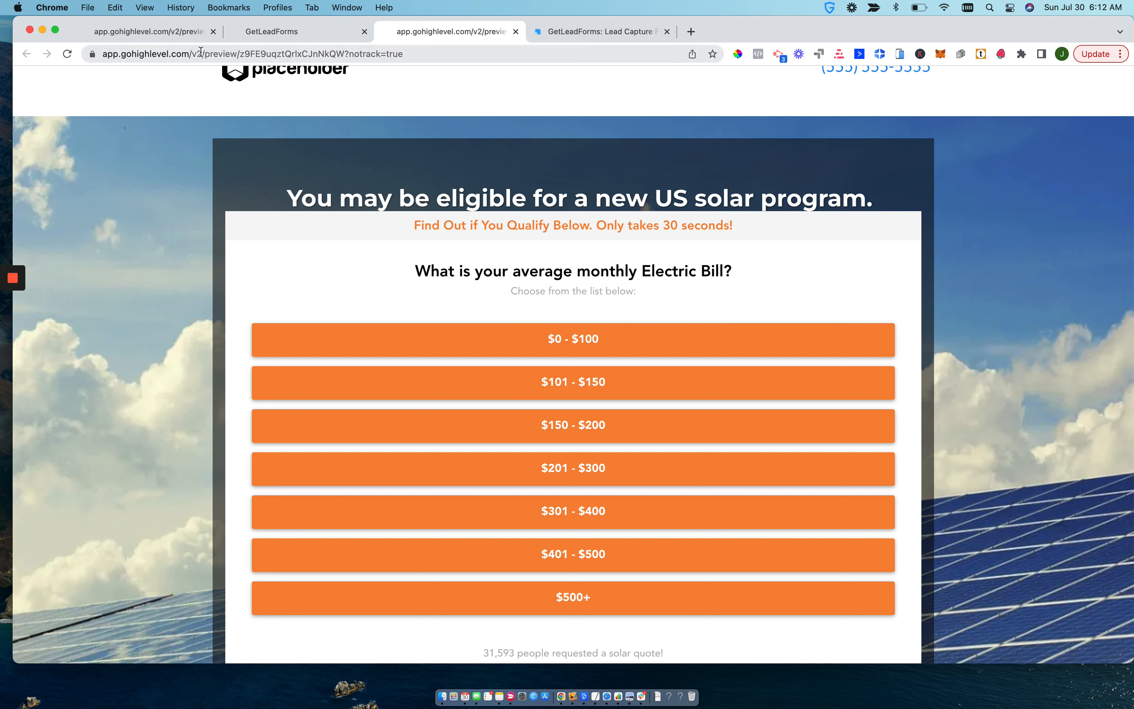
pyautogui.click(570, 32)
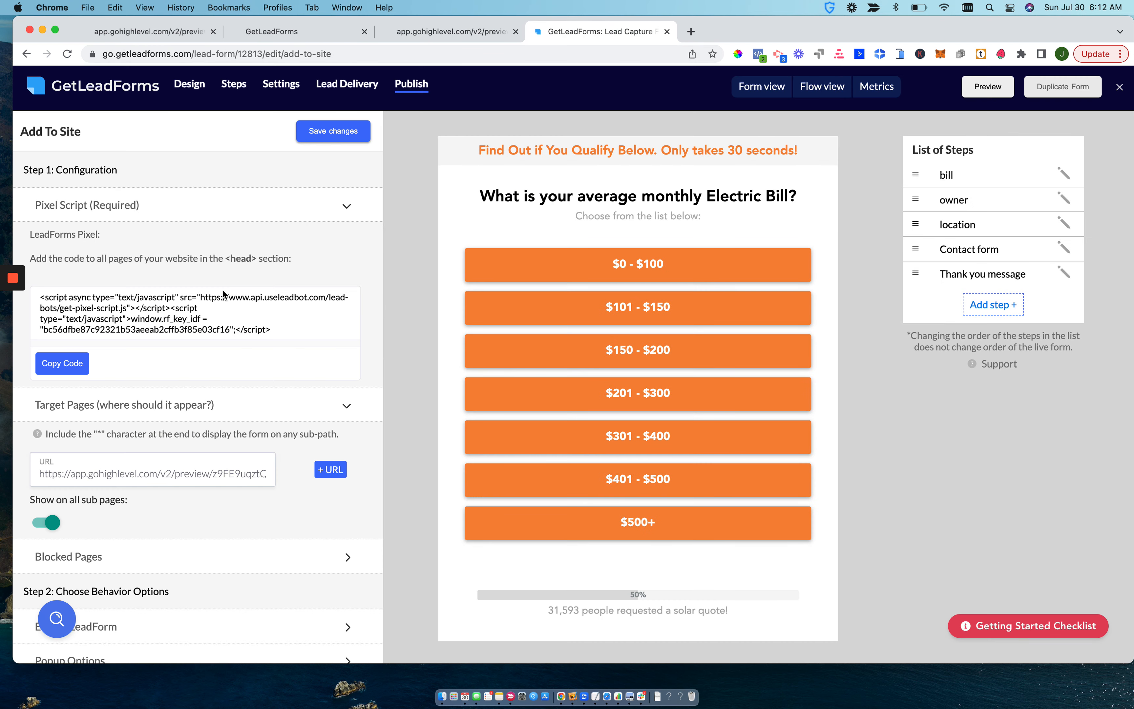
pyautogui.click(442, 37)
pyautogui.scroll(-4, 441, 296)
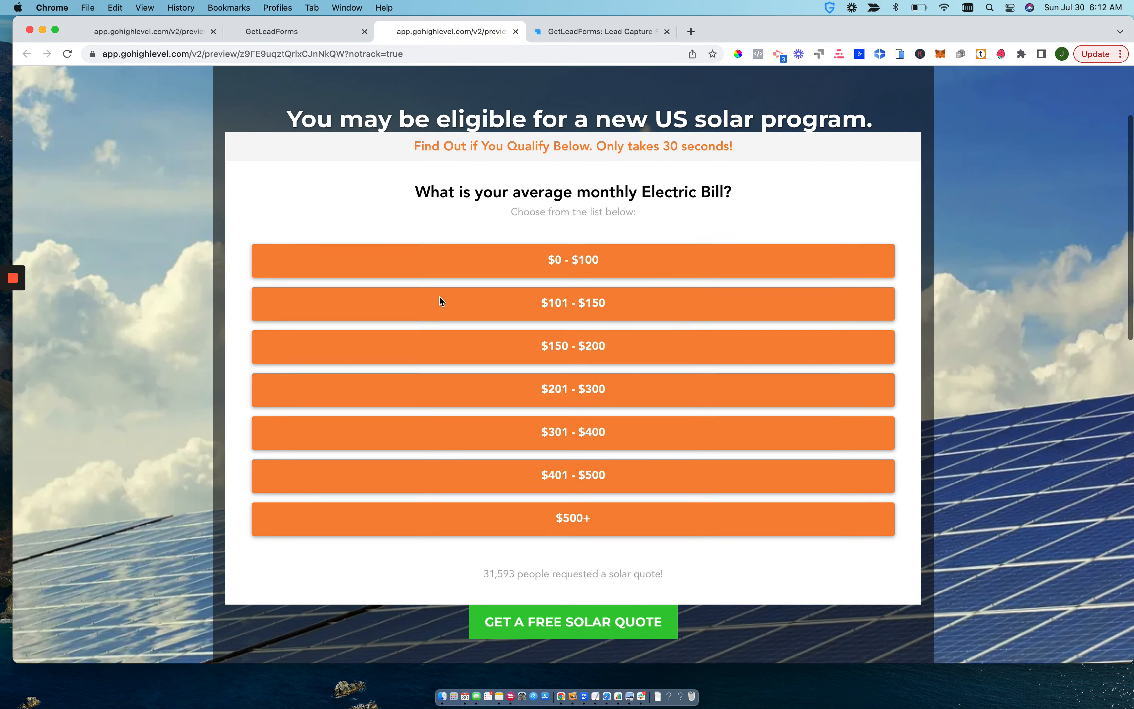
# Test the embedded form by choosing a monthly bill range, answering "Yes, I own my home" and selecting a suggested street address
pyautogui.click(451, 201)
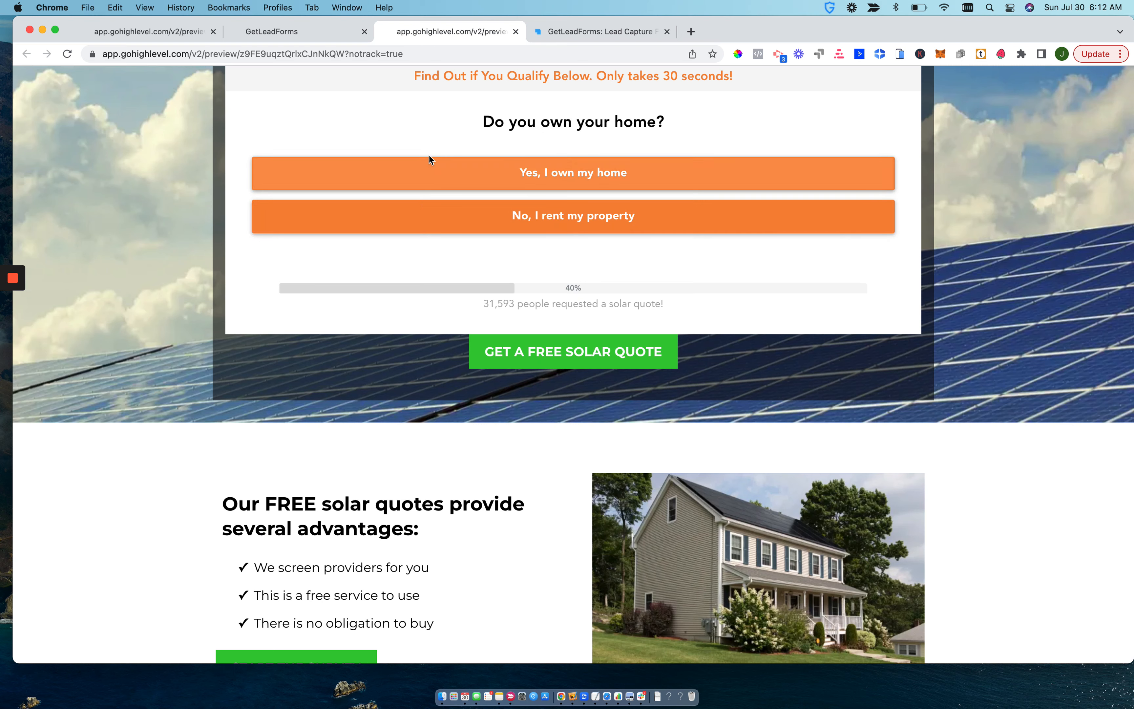
pyautogui.click(424, 162)
pyautogui.click(407, 181)
pyautogui.write('77')
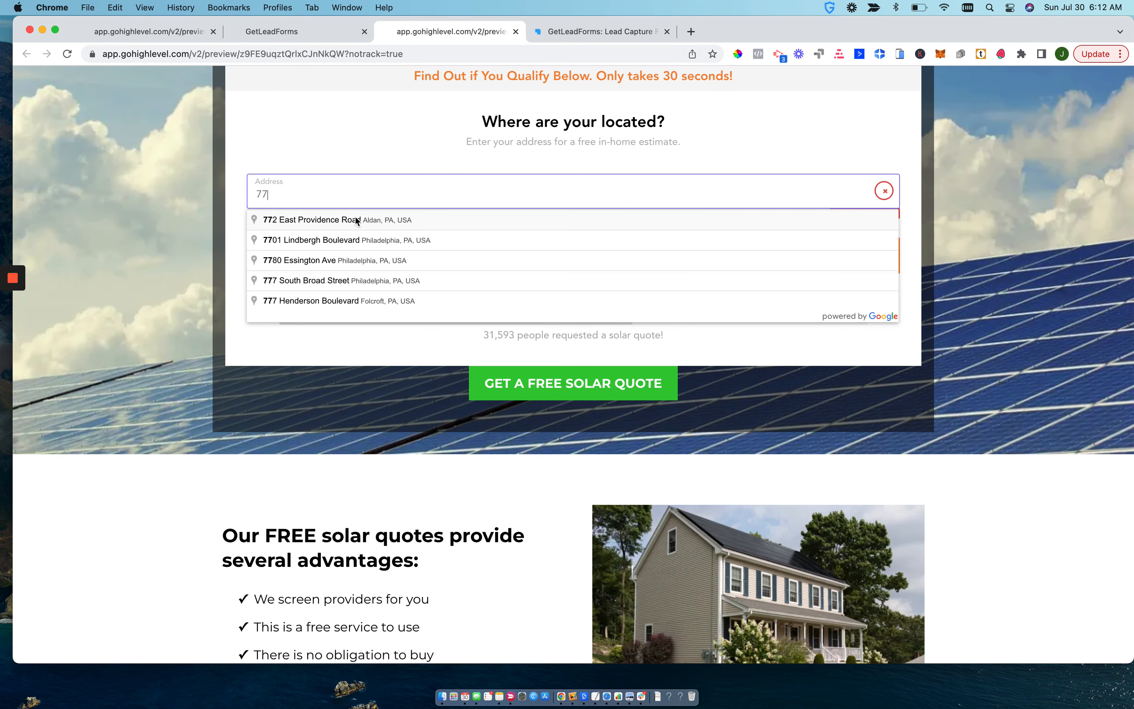
pyautogui.click(355, 217)
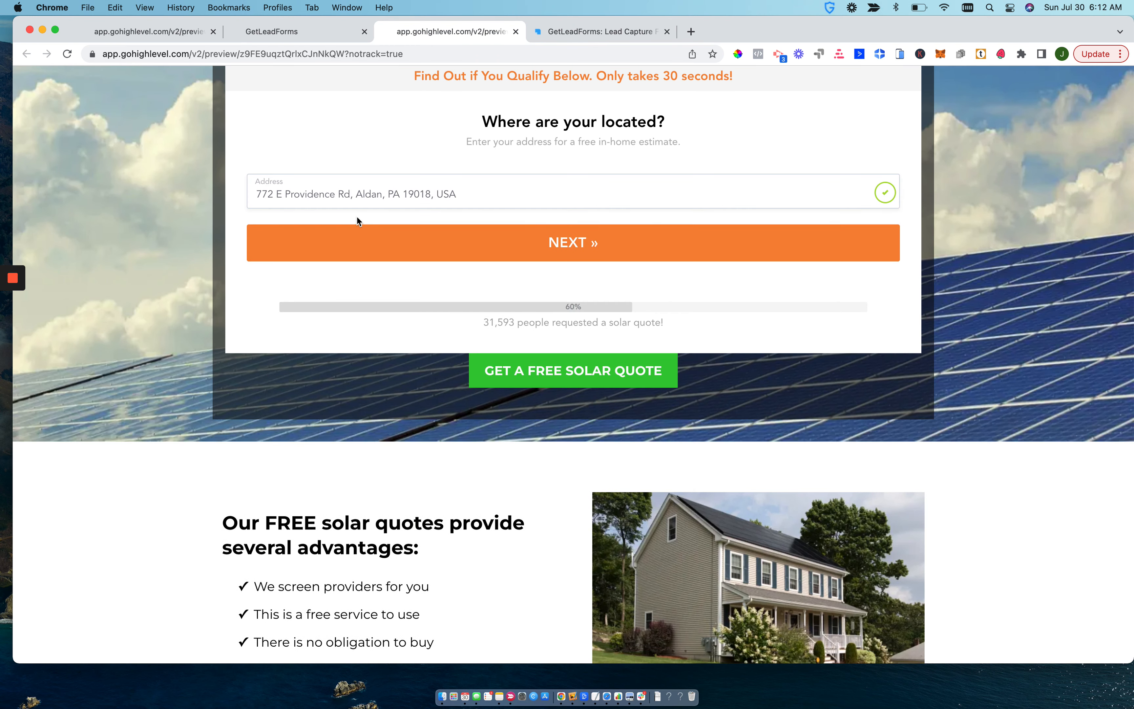
# Advance the test form from the address to the contact details, examine that form in the hero section, and reload the page preview
pyautogui.click(448, 251)
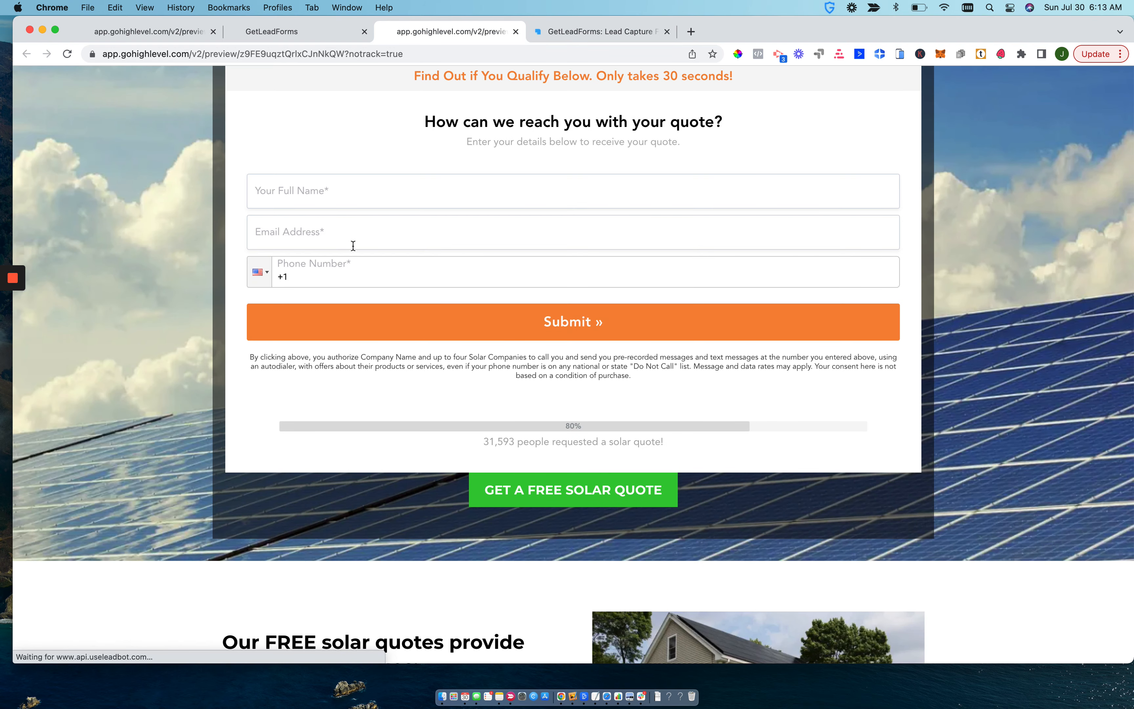
pyautogui.scroll(4, 353, 246)
pyautogui.scroll(-1, 353, 246)
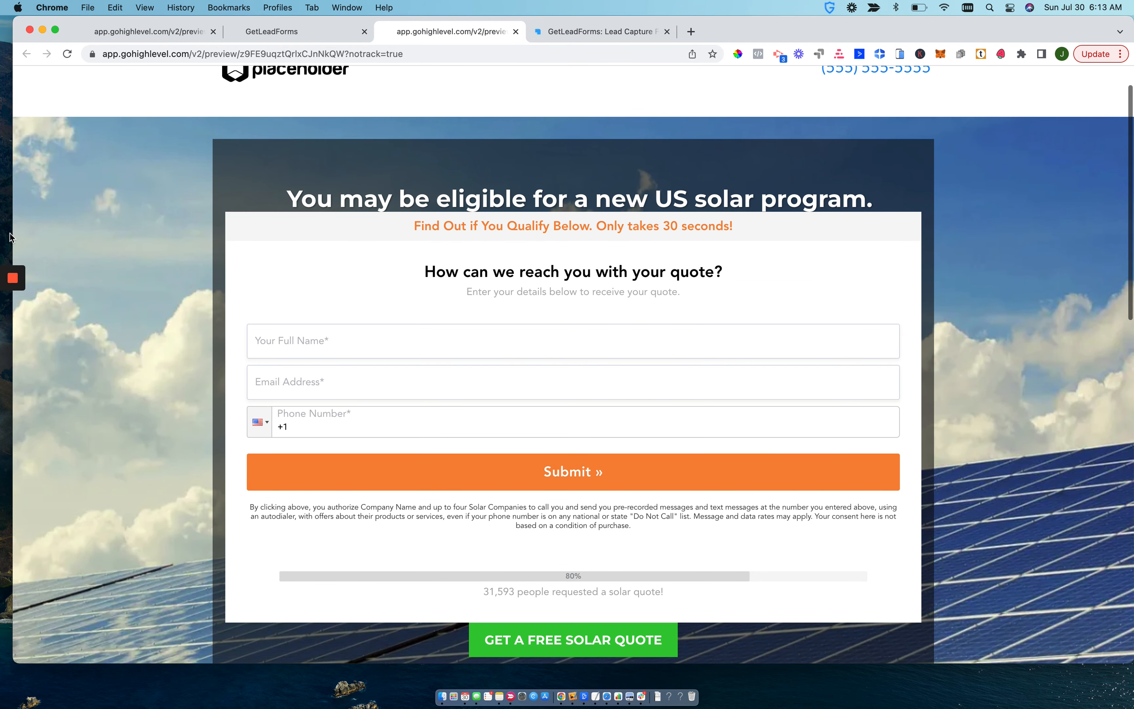
pyautogui.moveTo(12, 279)
pyautogui.click(13, 331)
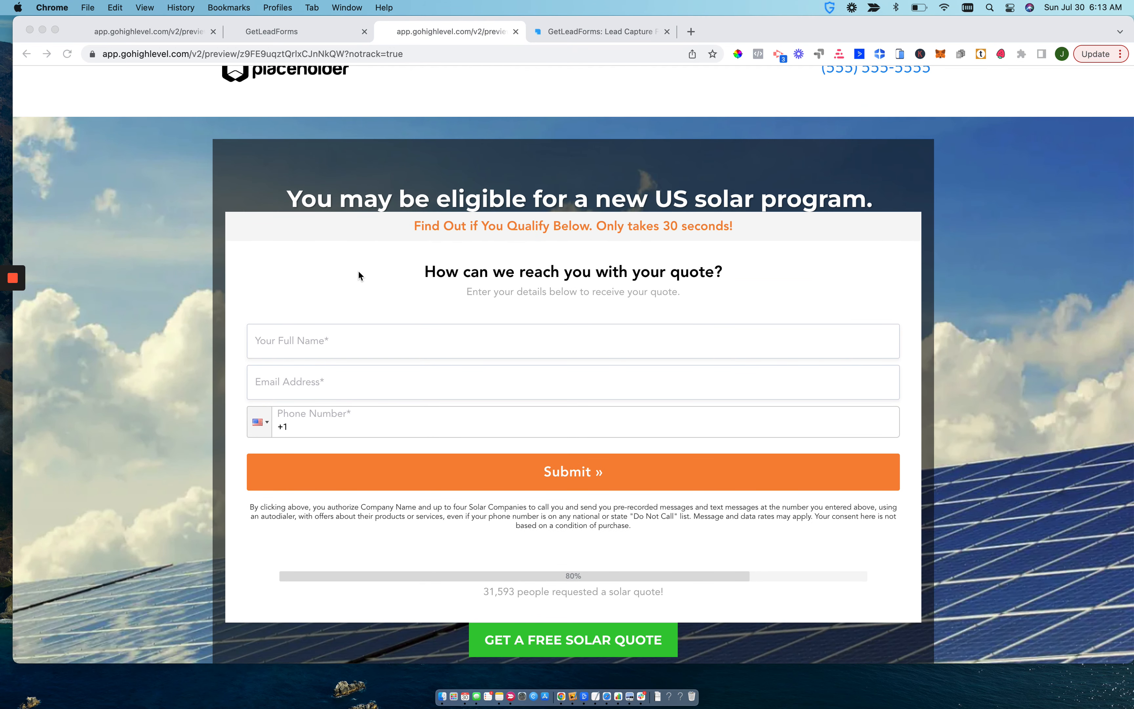
pyautogui.scroll(-1, 412, 225)
pyautogui.click(343, 55)
pyautogui.press('Return')
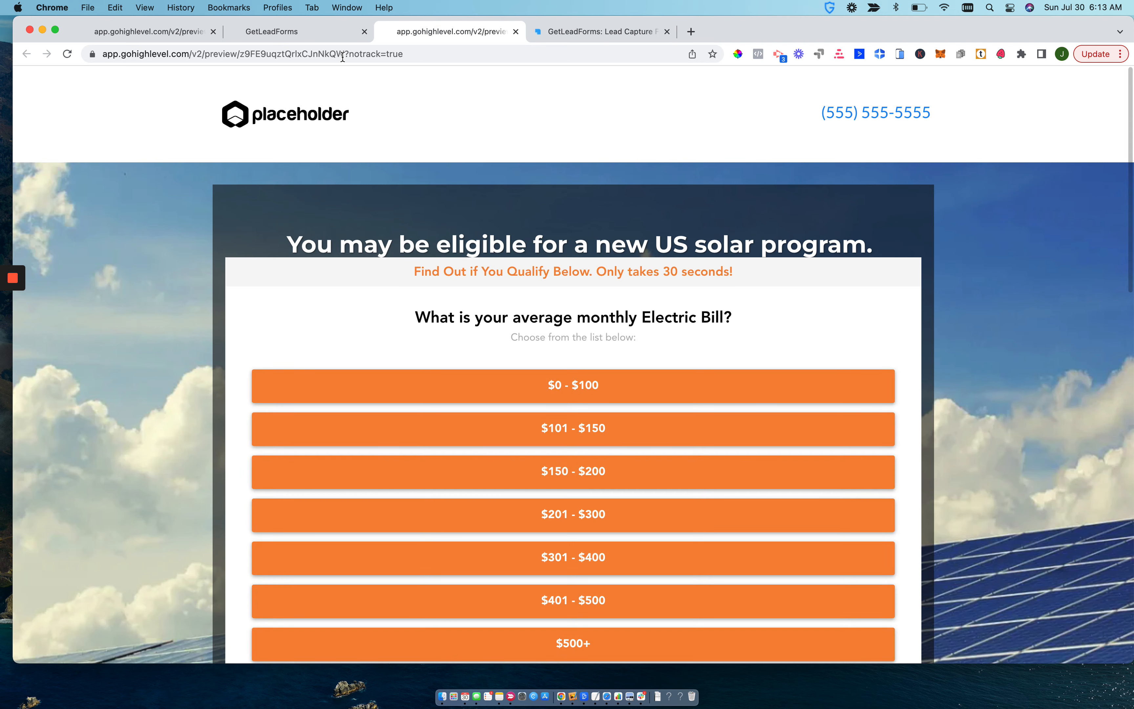
# Generate the raw code for the GetLeadForms form in its advanced publishing options and copy it
pyautogui.click(567, 34)
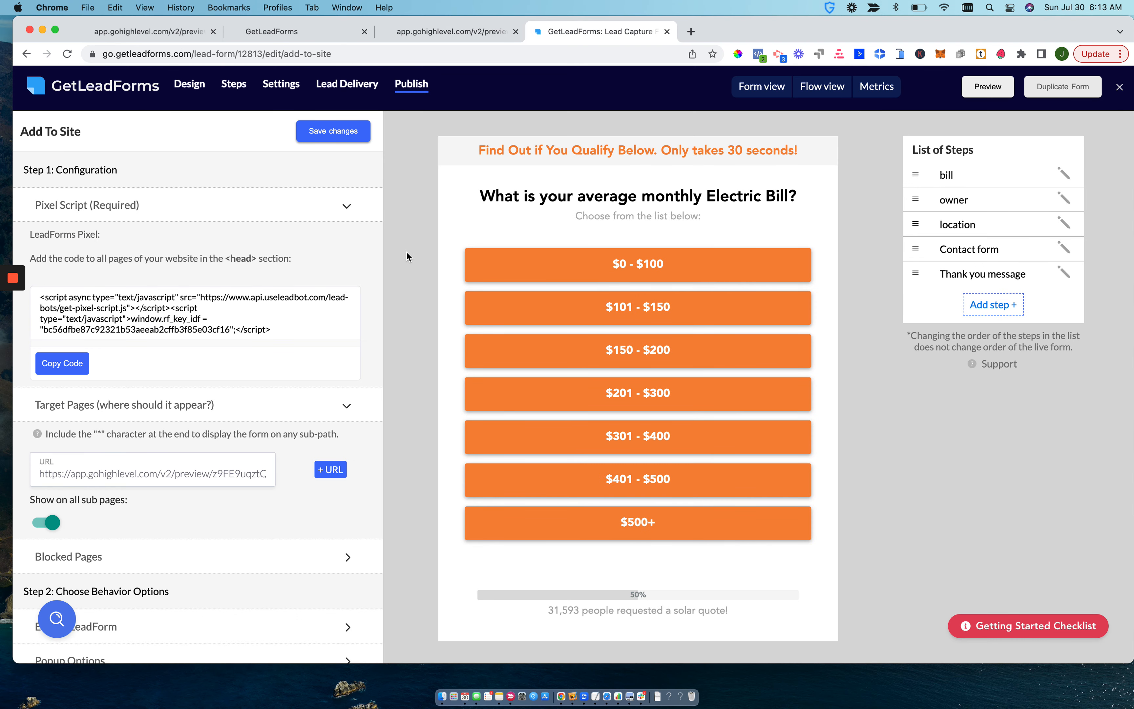
pyautogui.scroll(-4, 407, 252)
pyautogui.scroll(3, 345, 130)
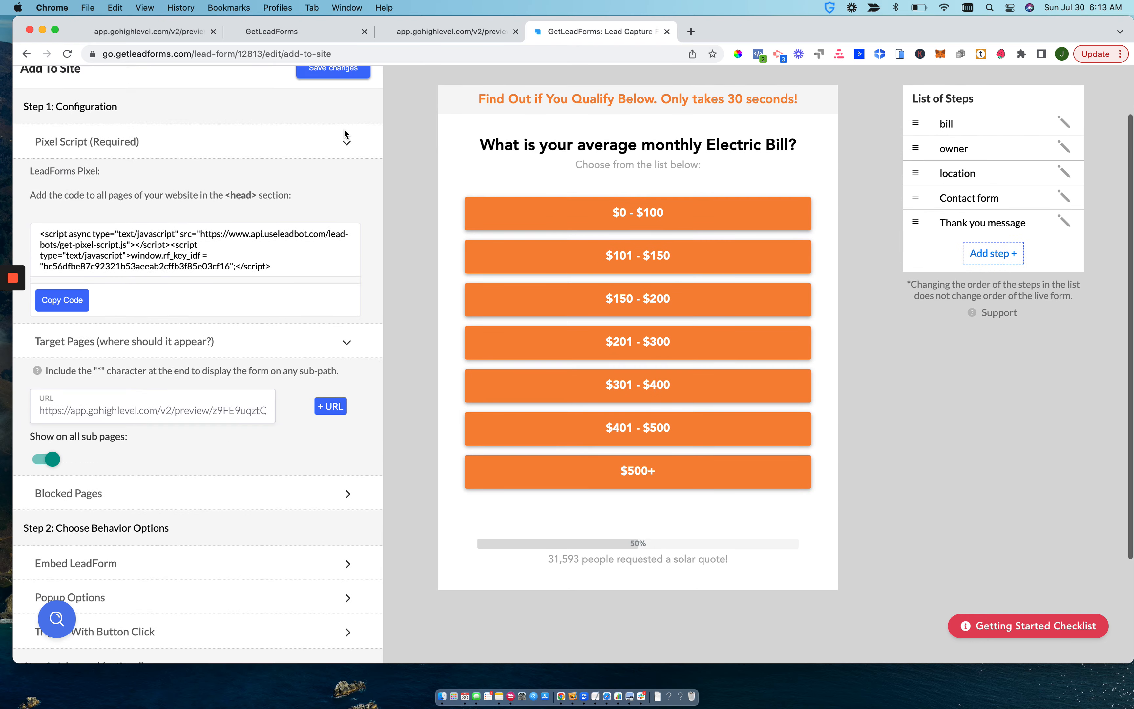
pyautogui.scroll(-5, 351, 236)
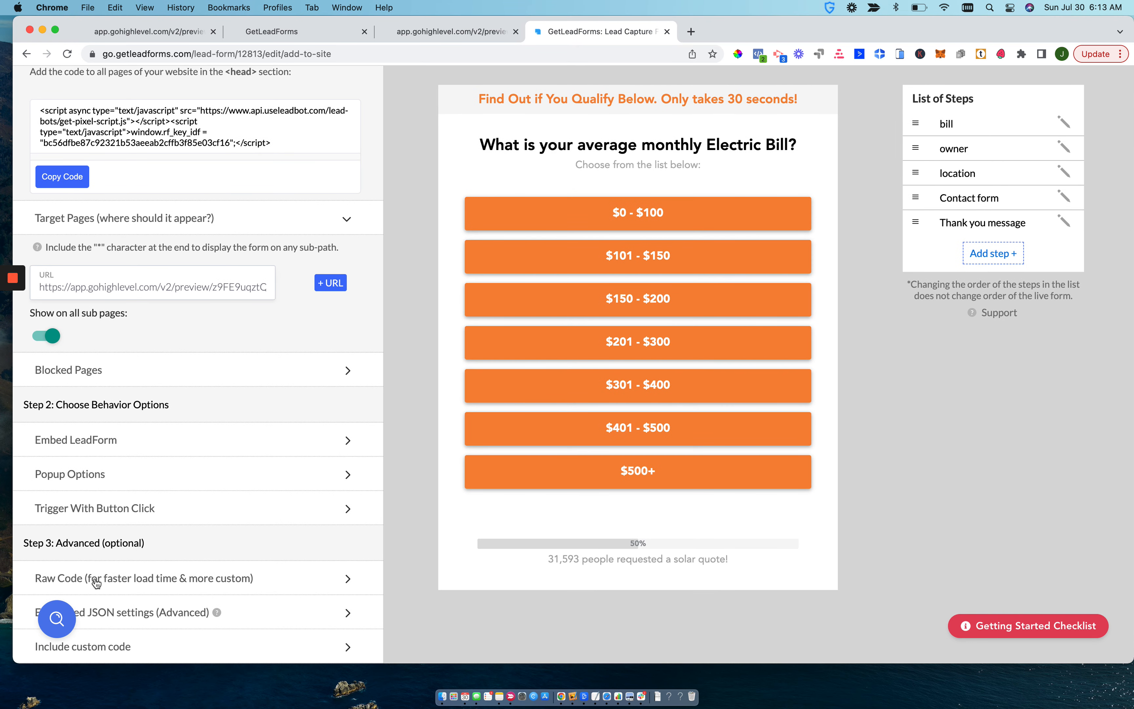
pyautogui.click(348, 579)
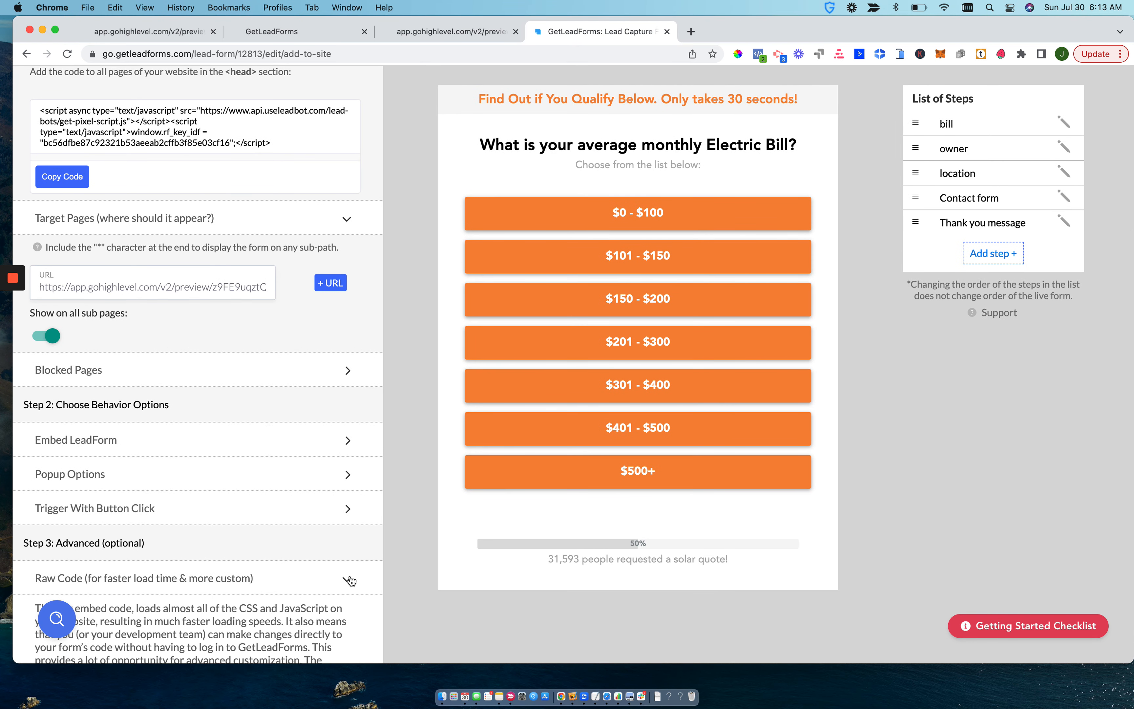
pyautogui.scroll(-5, 350, 580)
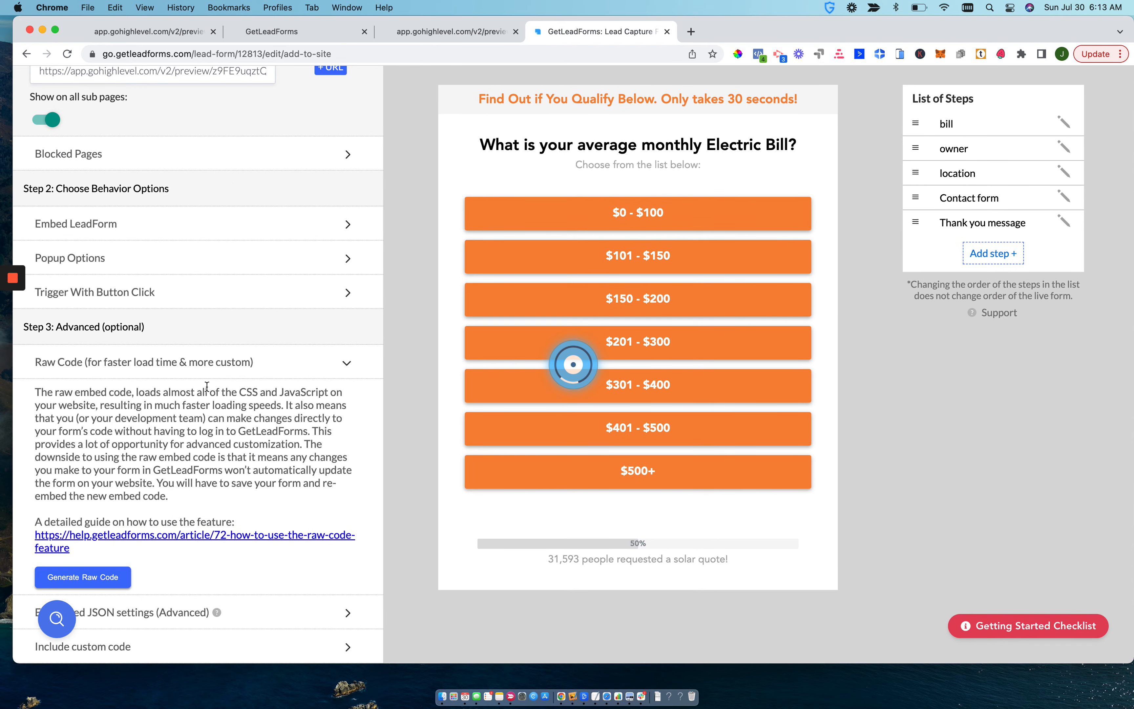
pyautogui.scroll(-10, 207, 385)
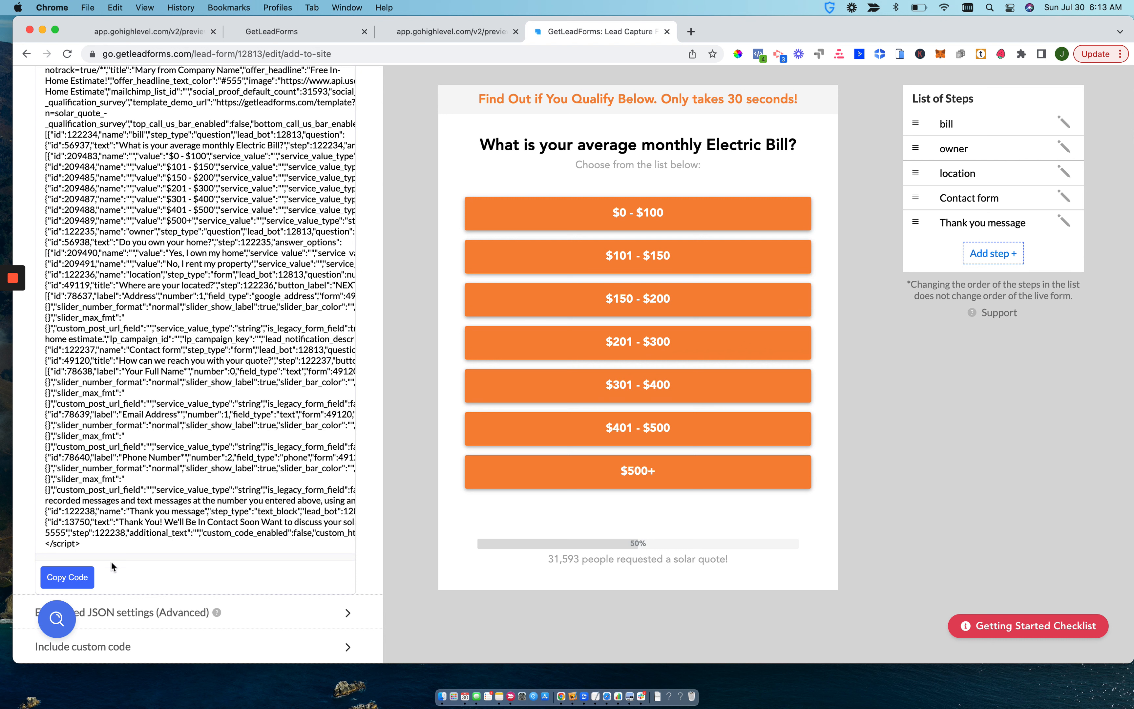
pyautogui.click(72, 577)
# Paste the raw form code after the leadforms-embd-form div in the hero section's custom code element and save the code
pyautogui.click(419, 34)
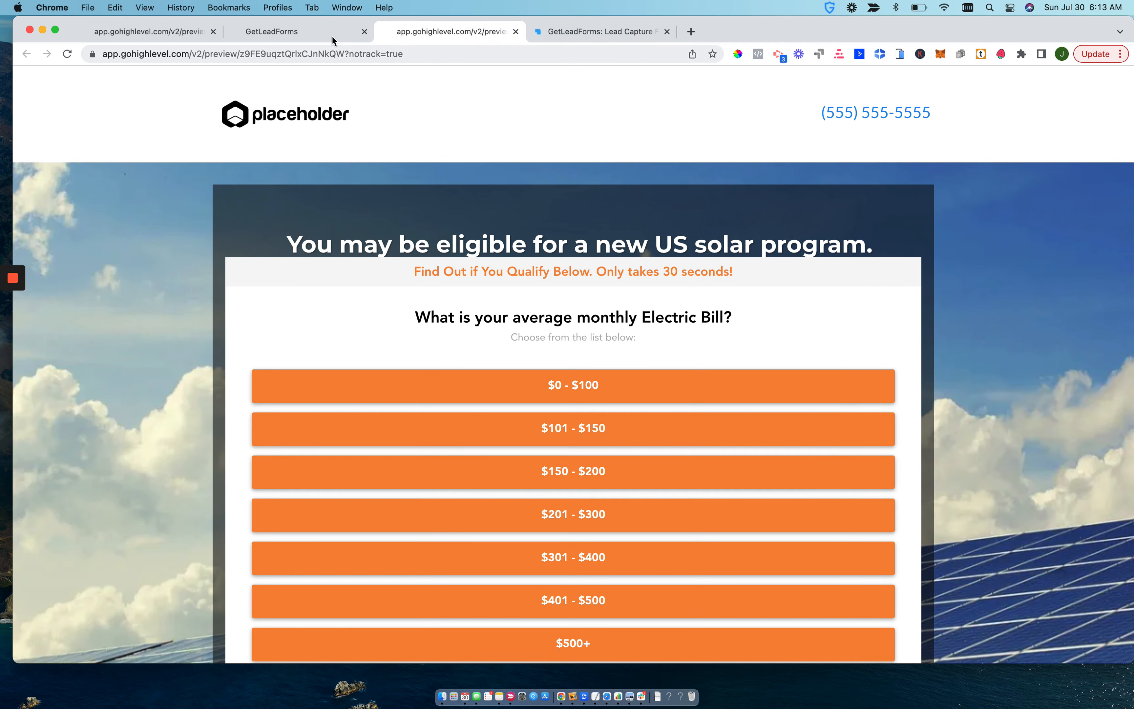
pyautogui.click(290, 33)
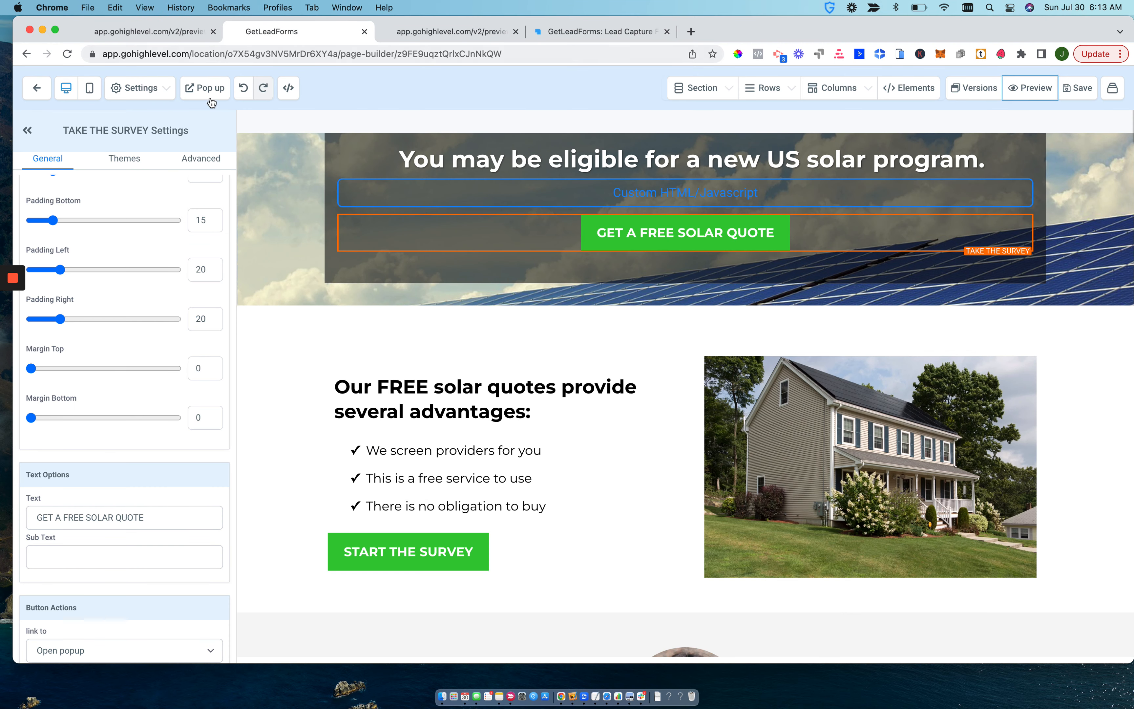
pyautogui.click(583, 199)
pyautogui.click(147, 236)
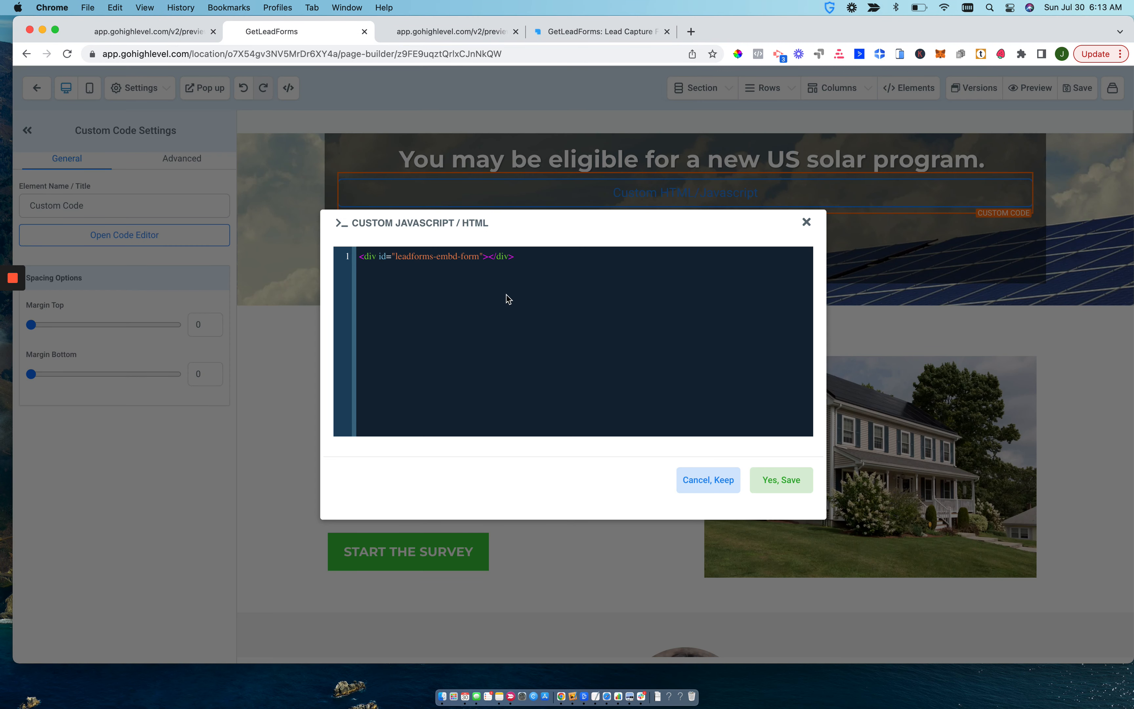
pyautogui.click(537, 254)
pyautogui.press('super+v')
pyautogui.click(782, 479)
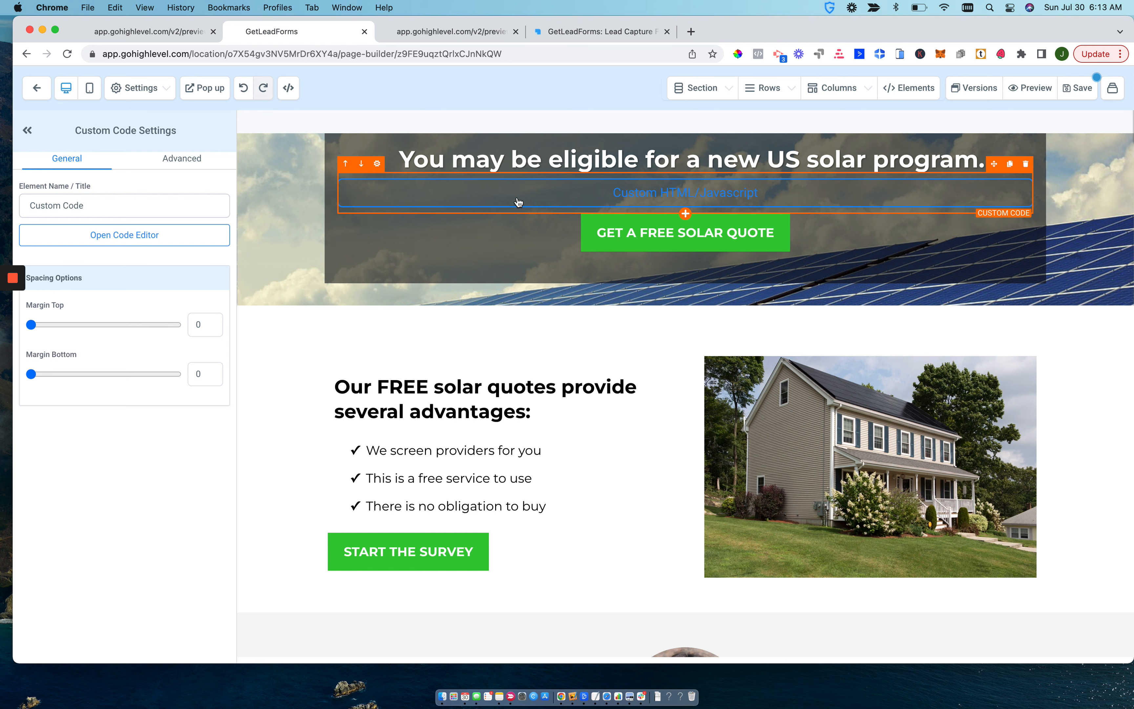
# Delete the pasted raw code script from the custom code element, keeping only the leadforms-embd-form div, and save the code
pyautogui.click(136, 240)
pyautogui.moveTo(360, 271); pyautogui.dragTo(503, 531)
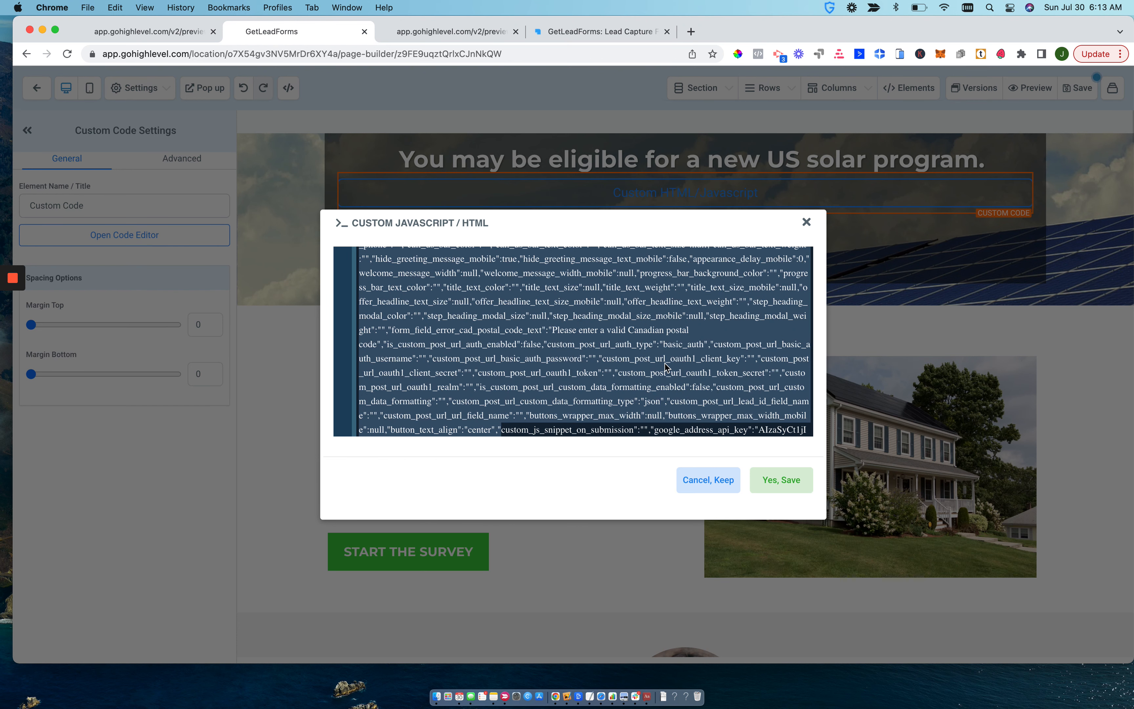
pyautogui.scroll(-10, 665, 365)
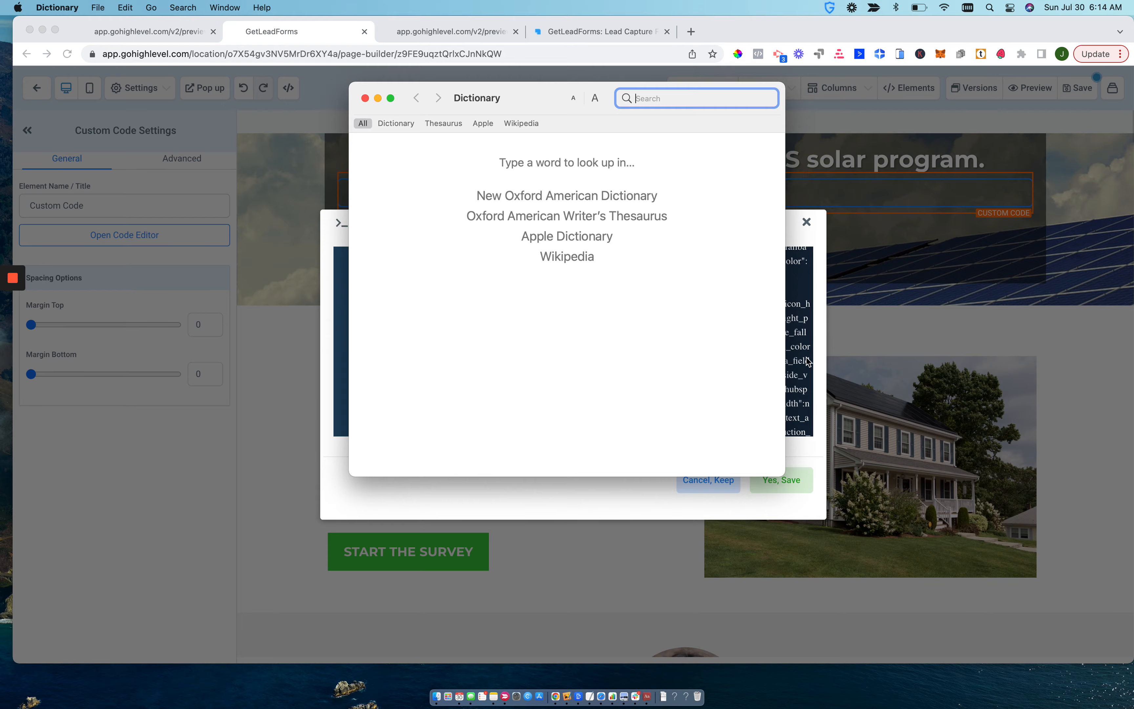
pyautogui.click(820, 357)
pyautogui.scroll(15, 372, 287)
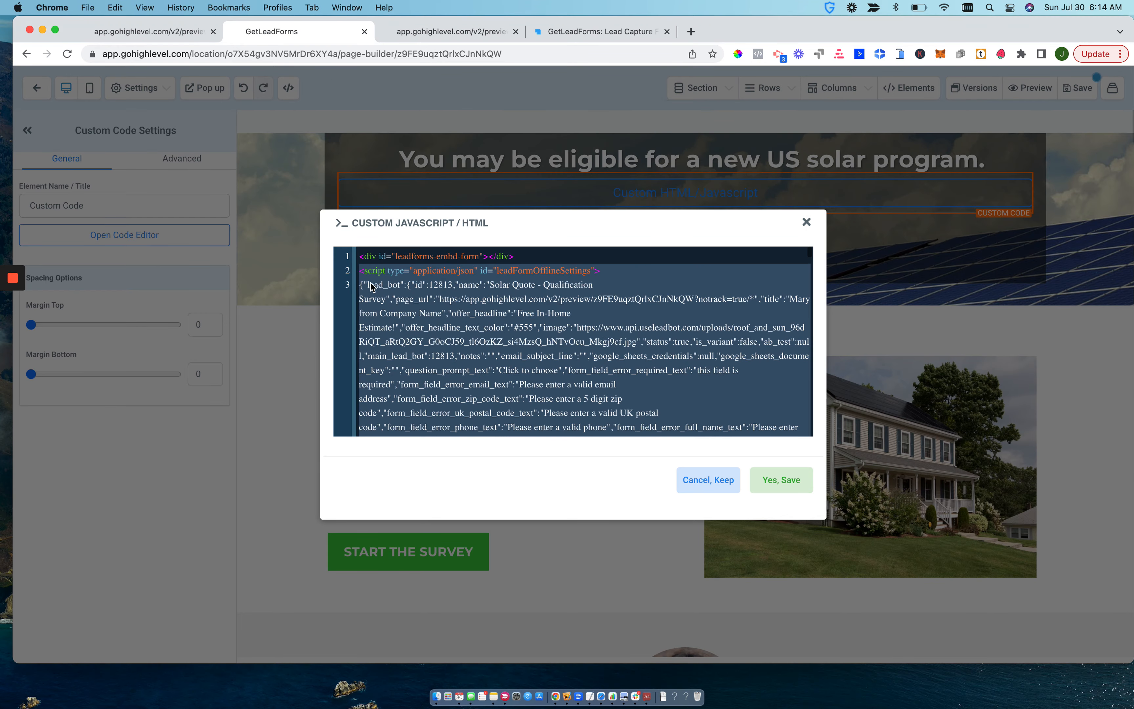
pyautogui.click(363, 269)
pyautogui.scroll(-10, 415, 301)
pyautogui.scroll(-10, 415, 302)
pyautogui.keyDown('shift'); pyautogui.click(403, 429); pyautogui.keyUp('shift')
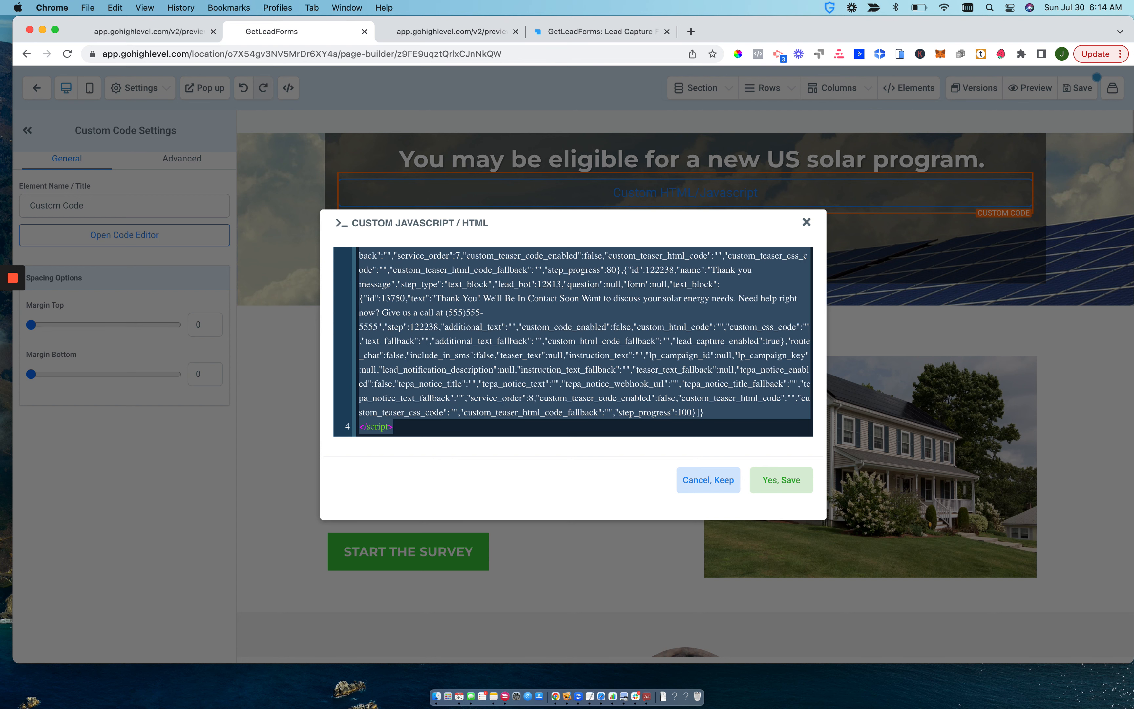
pyautogui.press('BackSpace')
pyautogui.click(777, 483)
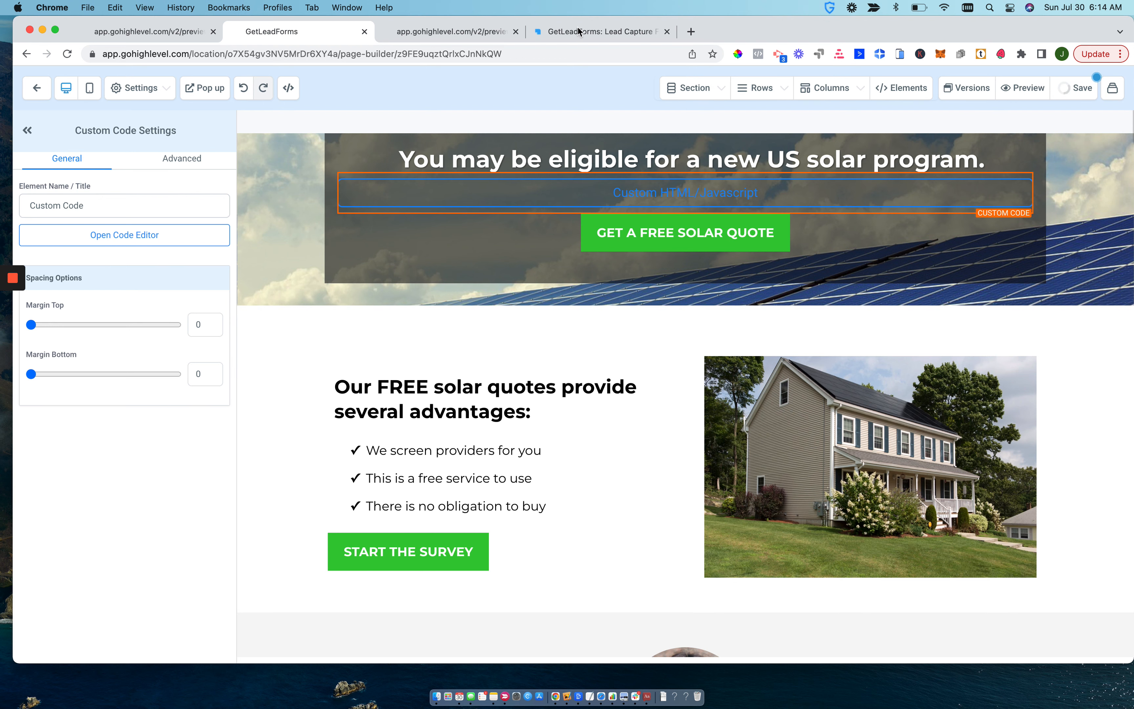
# Set the form mode in the GetLeadForms form's settings to All, trying the Popup mode first
pyautogui.click(565, 34)
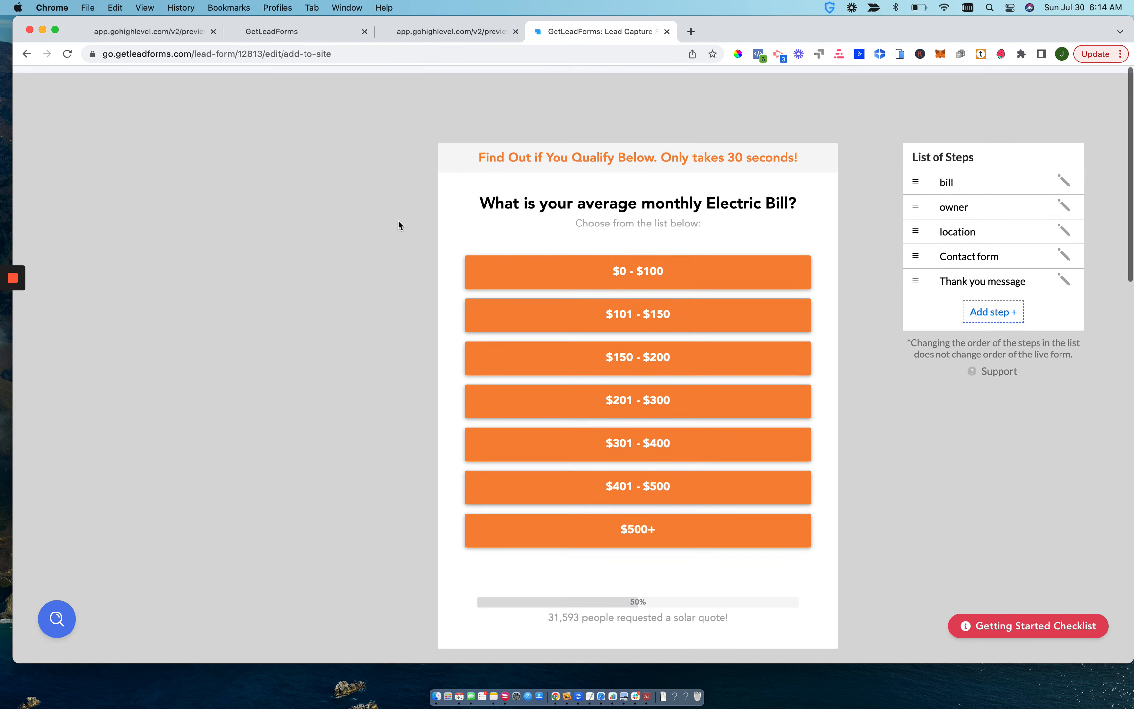
pyautogui.click(278, 94)
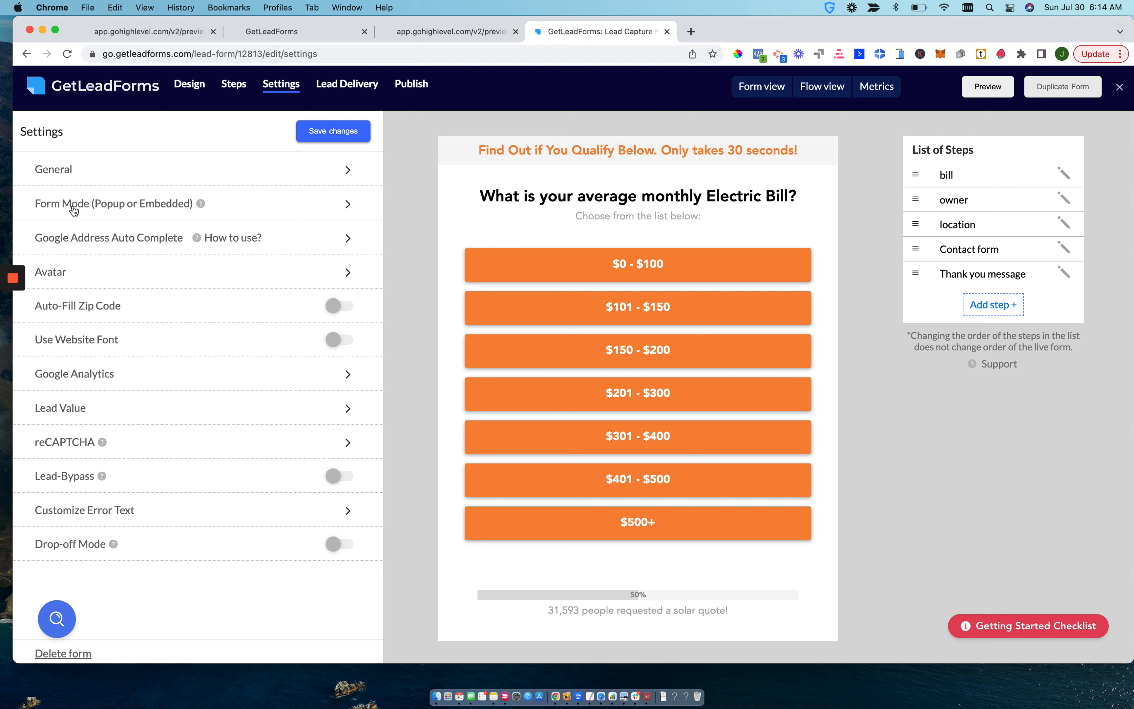
pyautogui.click(325, 207)
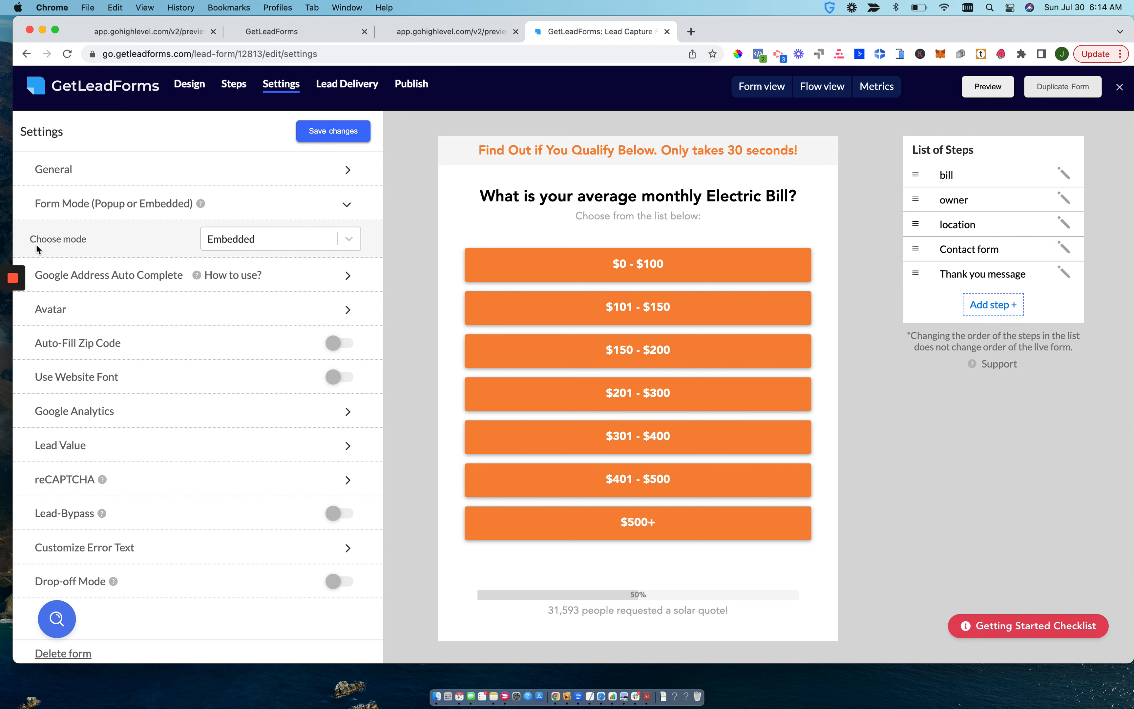
pyautogui.click(236, 239)
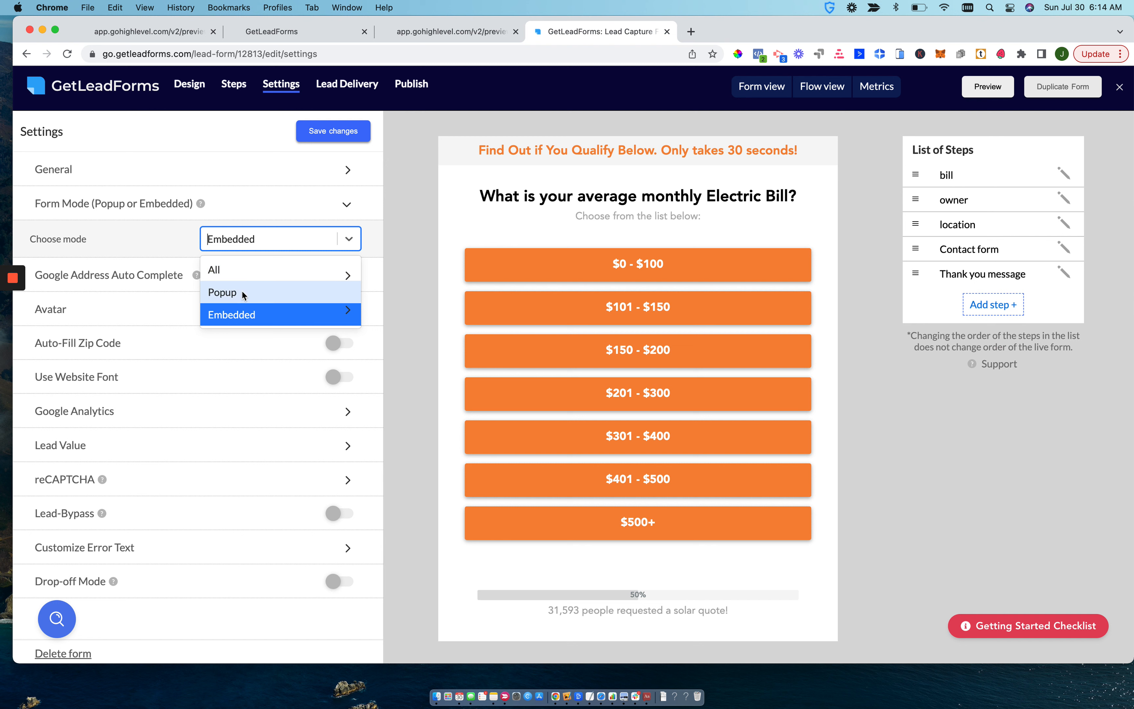
pyautogui.click(242, 290)
pyautogui.click(240, 239)
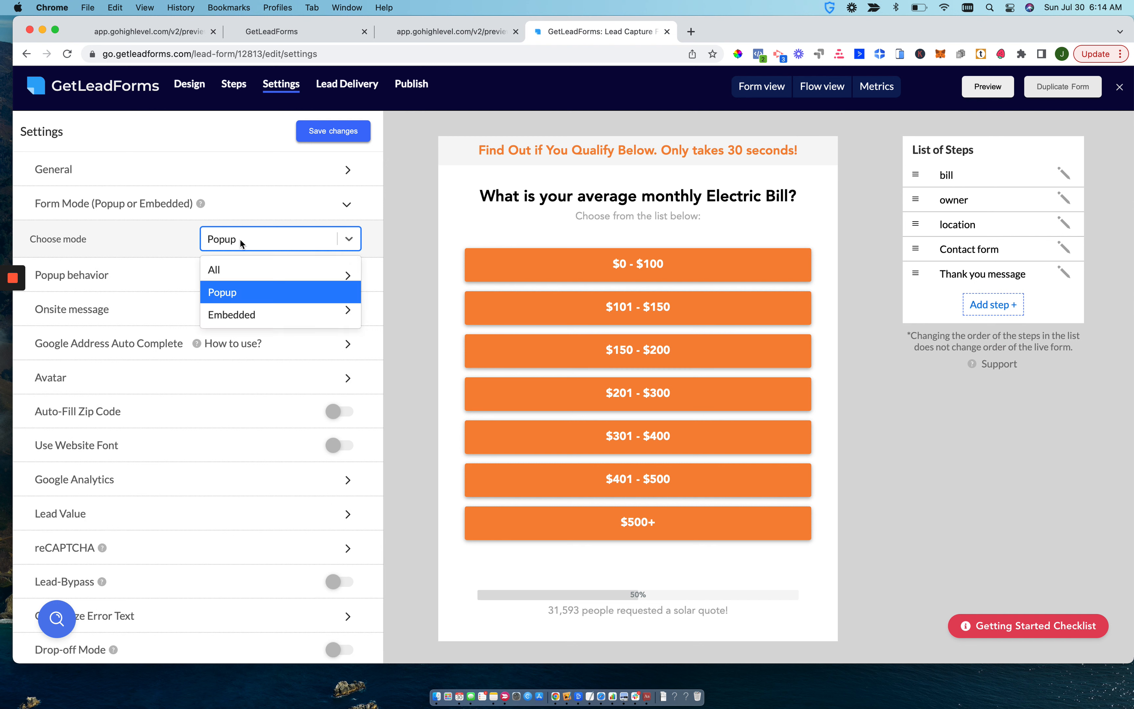
pyautogui.click(224, 269)
pyautogui.click(236, 239)
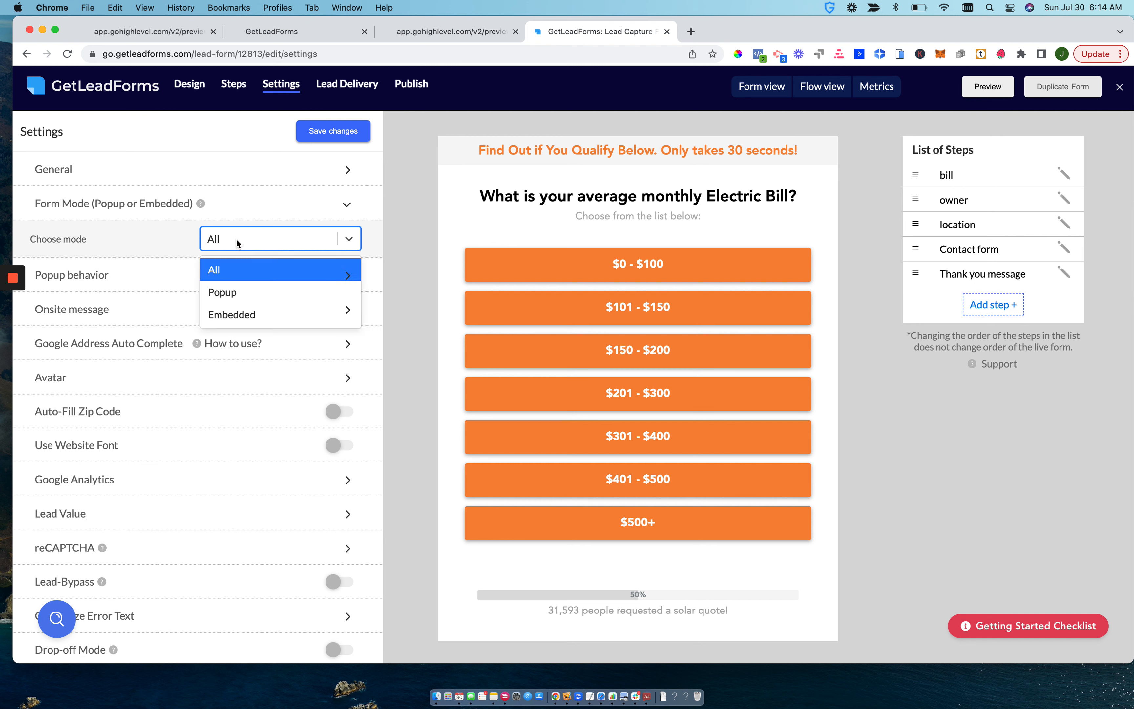
pyautogui.click(225, 271)
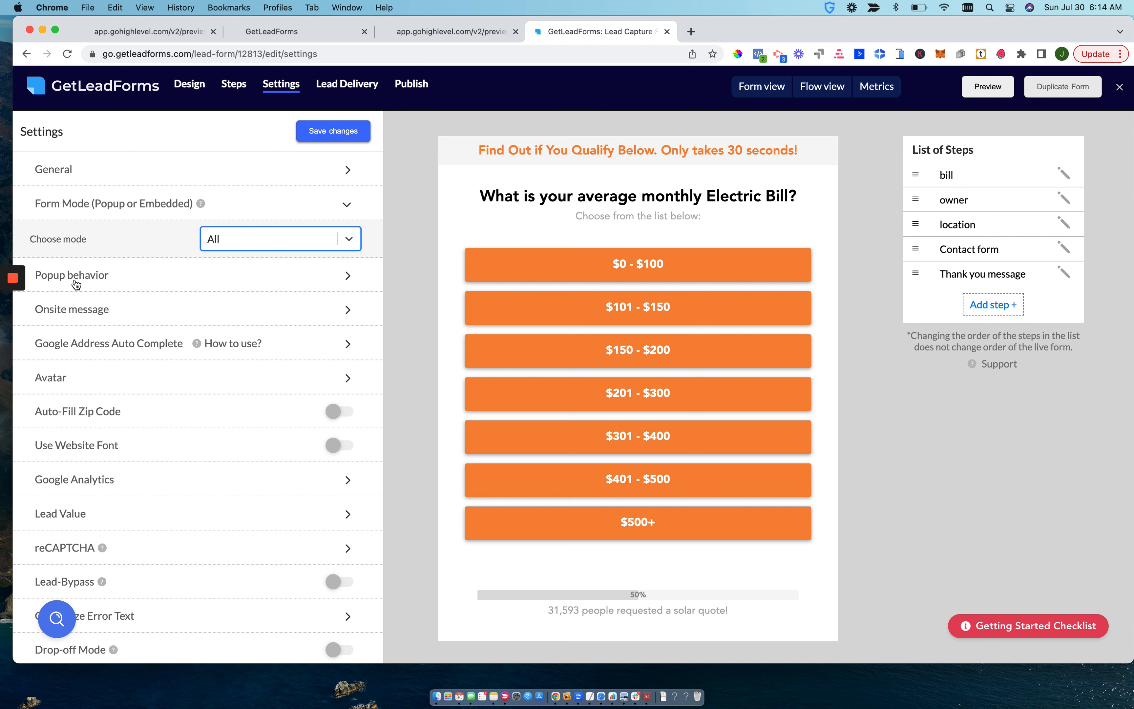
# Enable the timed popup to view its options, disable it again, and save the form's changes
pyautogui.click(199, 281)
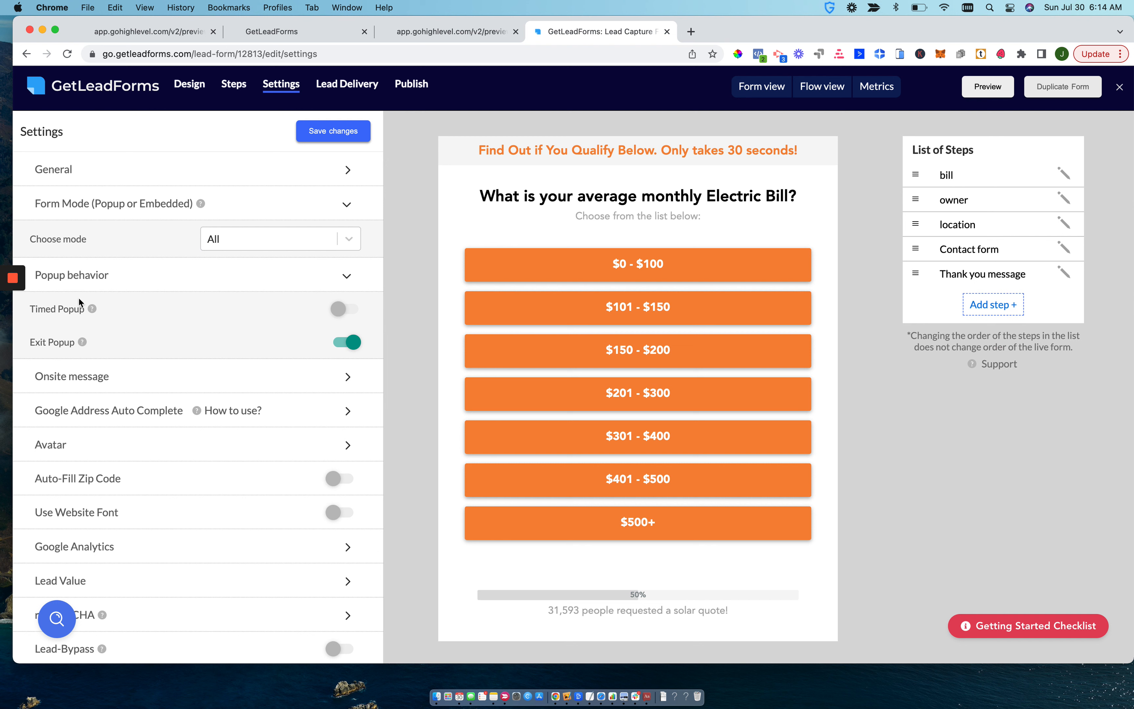
pyautogui.click(340, 309)
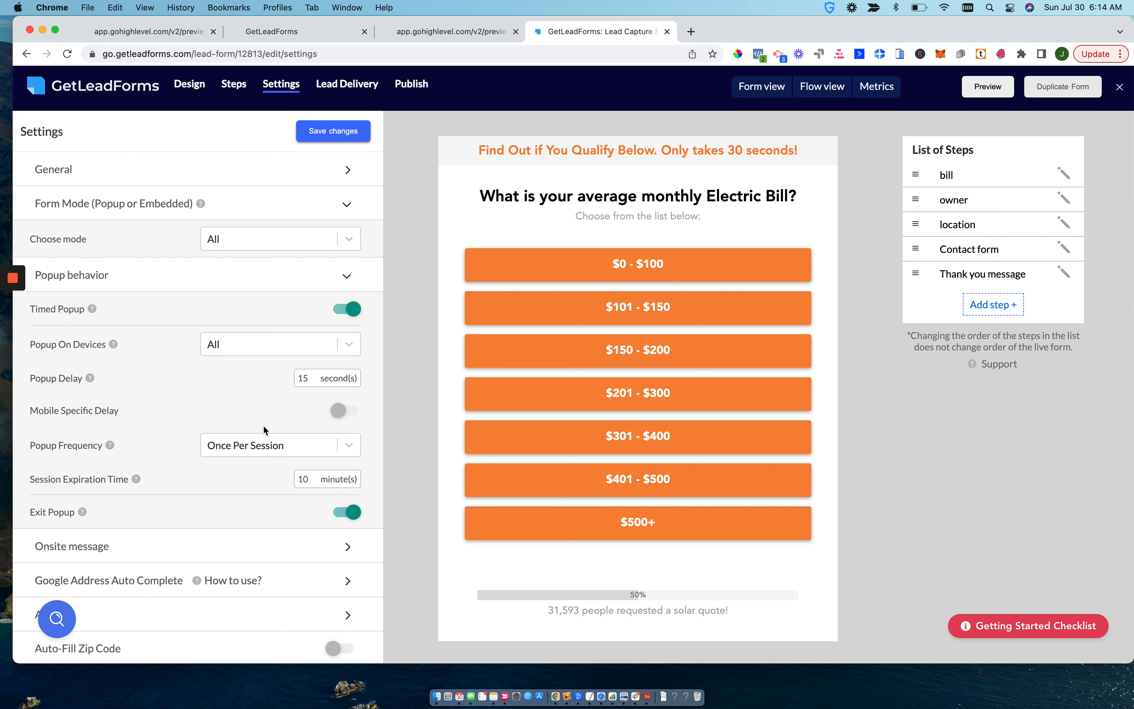
pyautogui.click(353, 310)
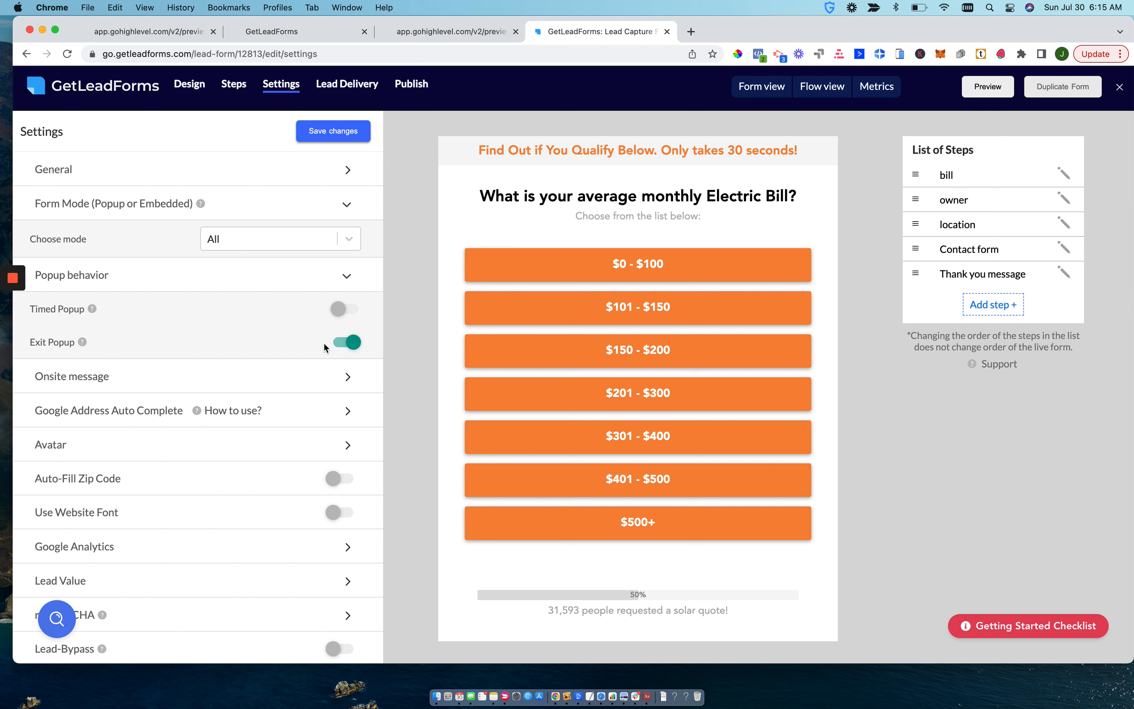
pyautogui.click(336, 135)
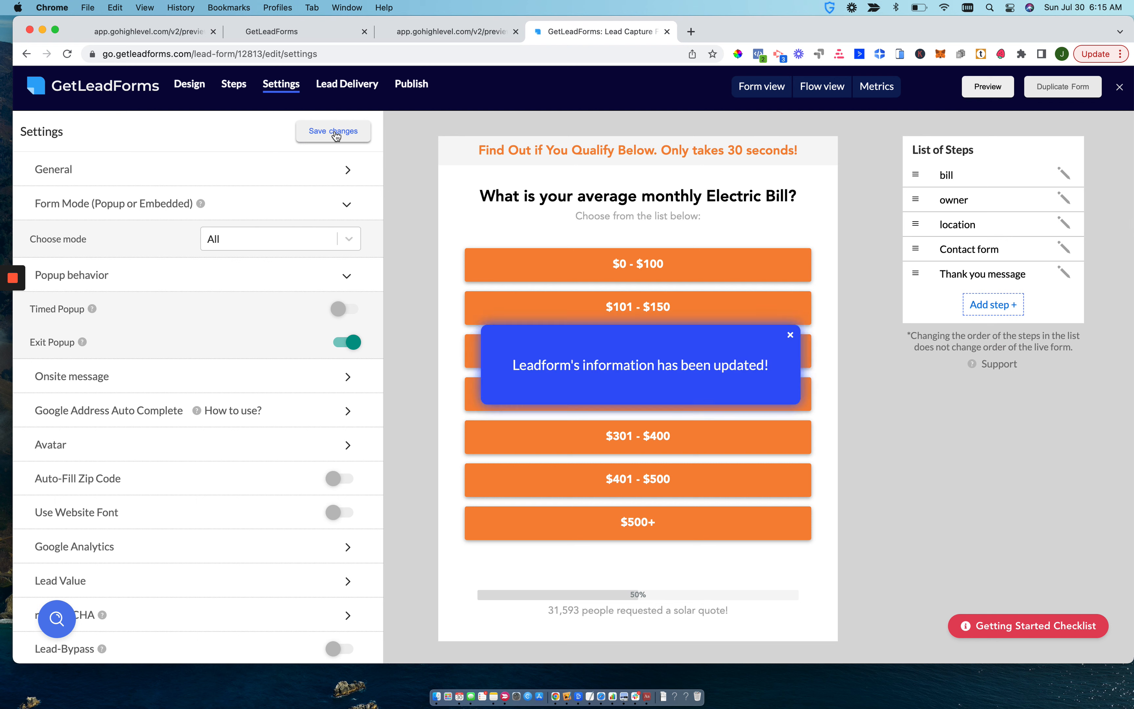
# Reload the HighLevel page preview and trigger the form's exit popup
pyautogui.click(426, 29)
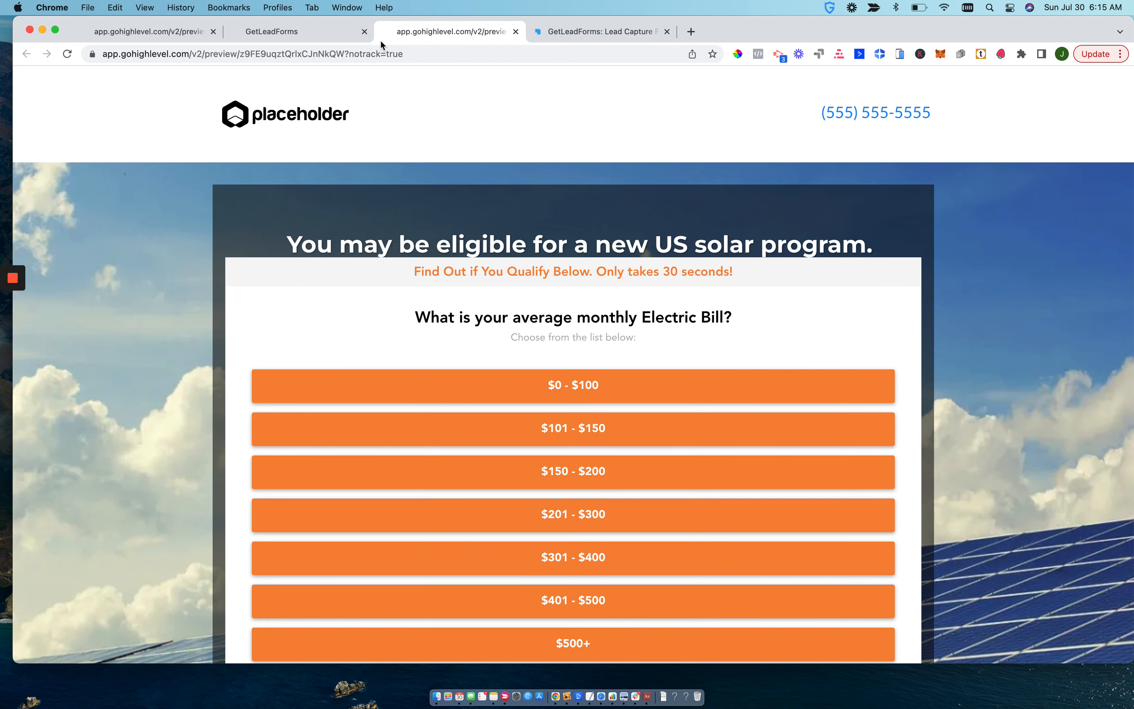
pyautogui.click(347, 50)
pyautogui.press('Return')
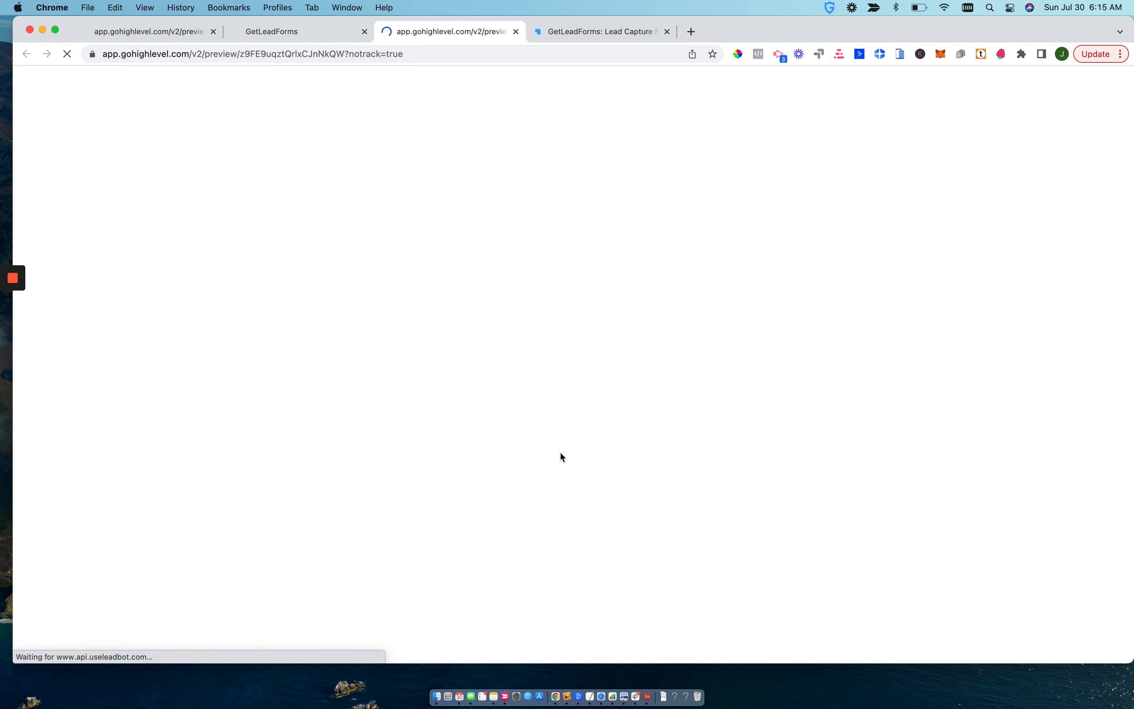
pyautogui.scroll(-2, 561, 453)
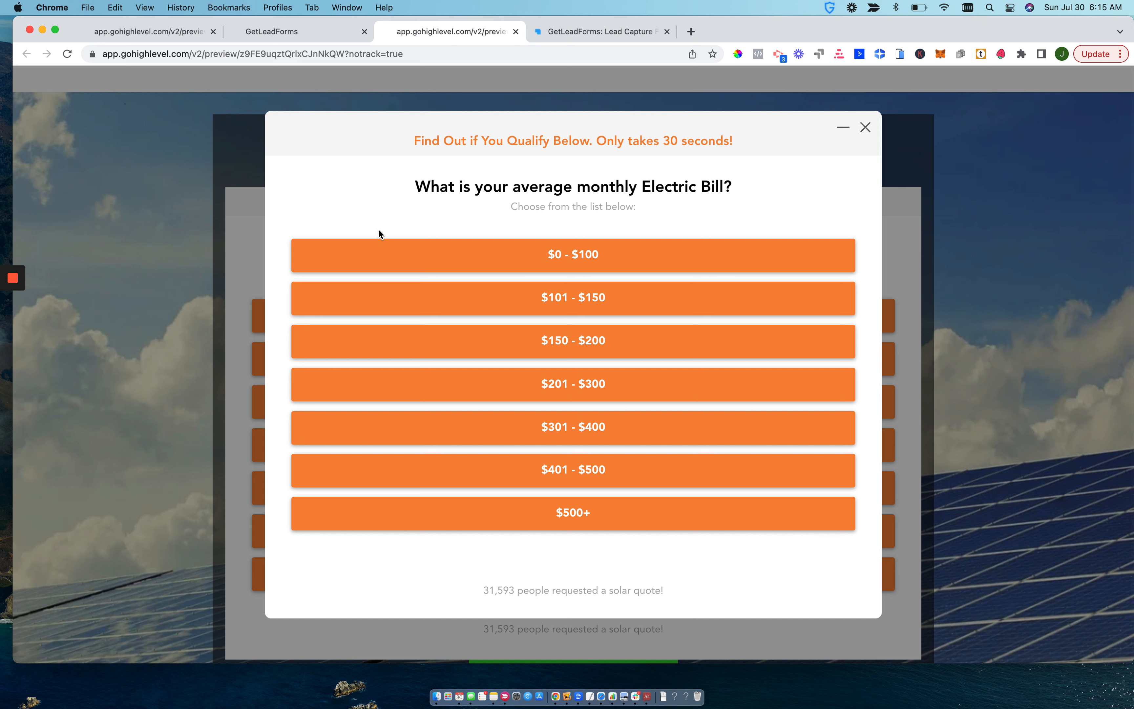
# Test the exit popup by choosing $150 - $200 and answering "Yes, I own my home", and close the popup
pyautogui.click(574, 350)
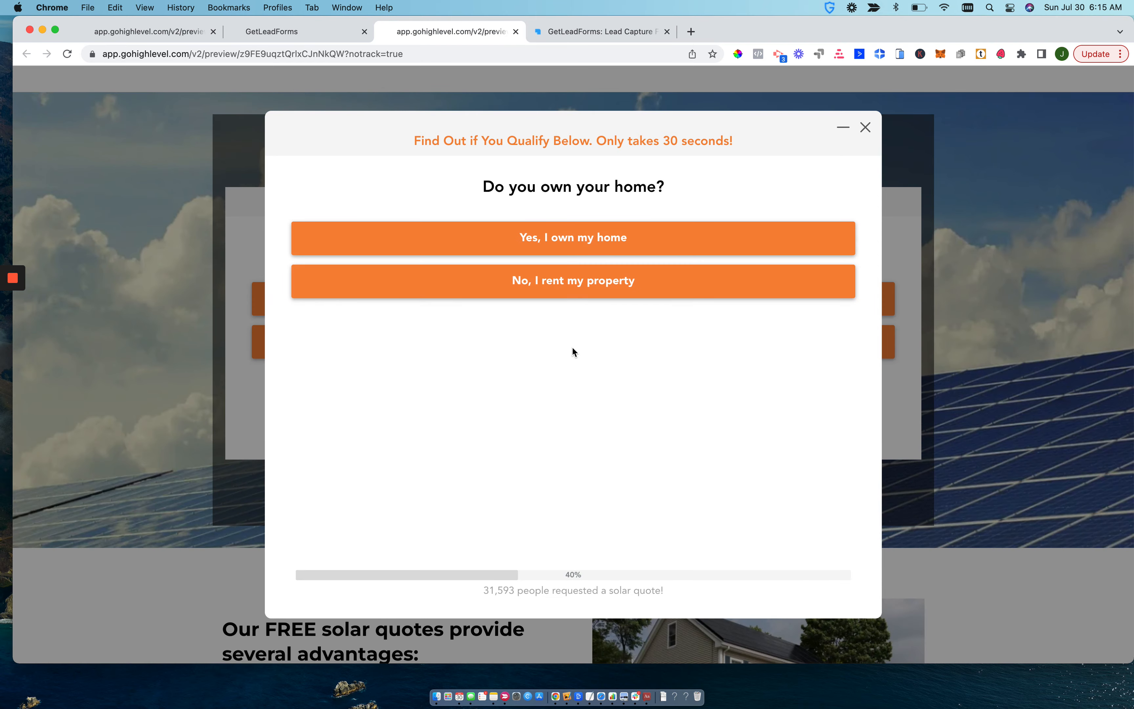
pyautogui.click(564, 243)
pyautogui.click(1006, 287)
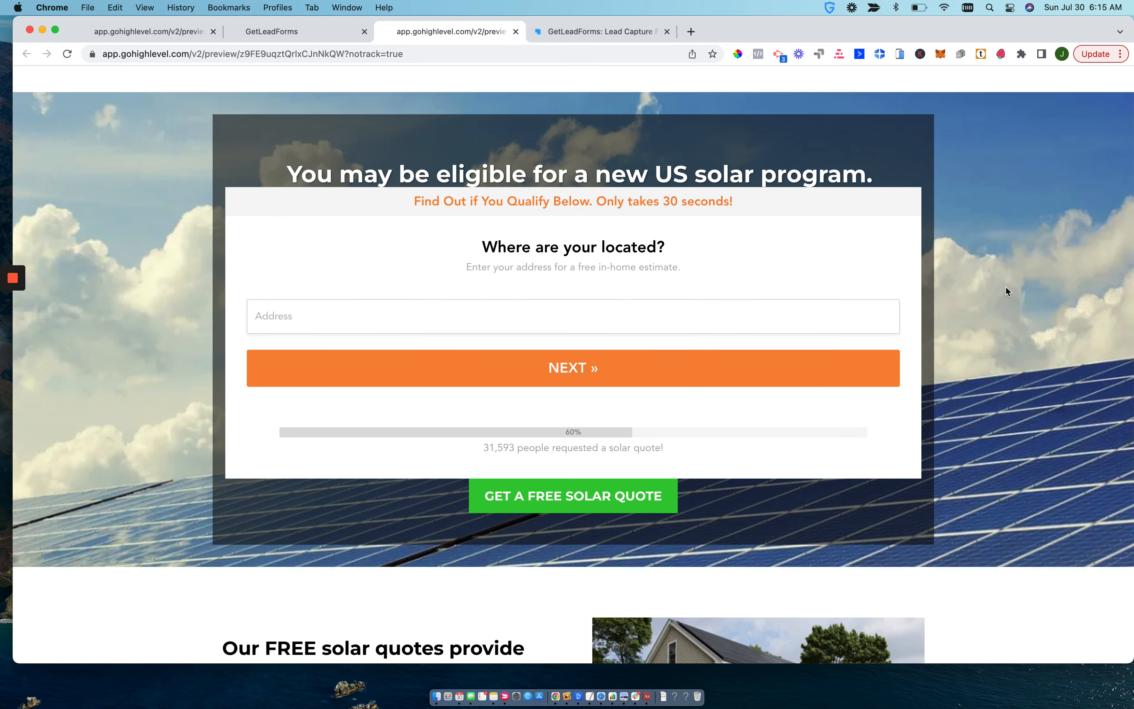
# Check the landing page's buttons in the preview and review the form's Trigger With Button Click code examples in GetLeadForms
pyautogui.scroll(-8, 819, 392)
pyautogui.scroll(1, 819, 392)
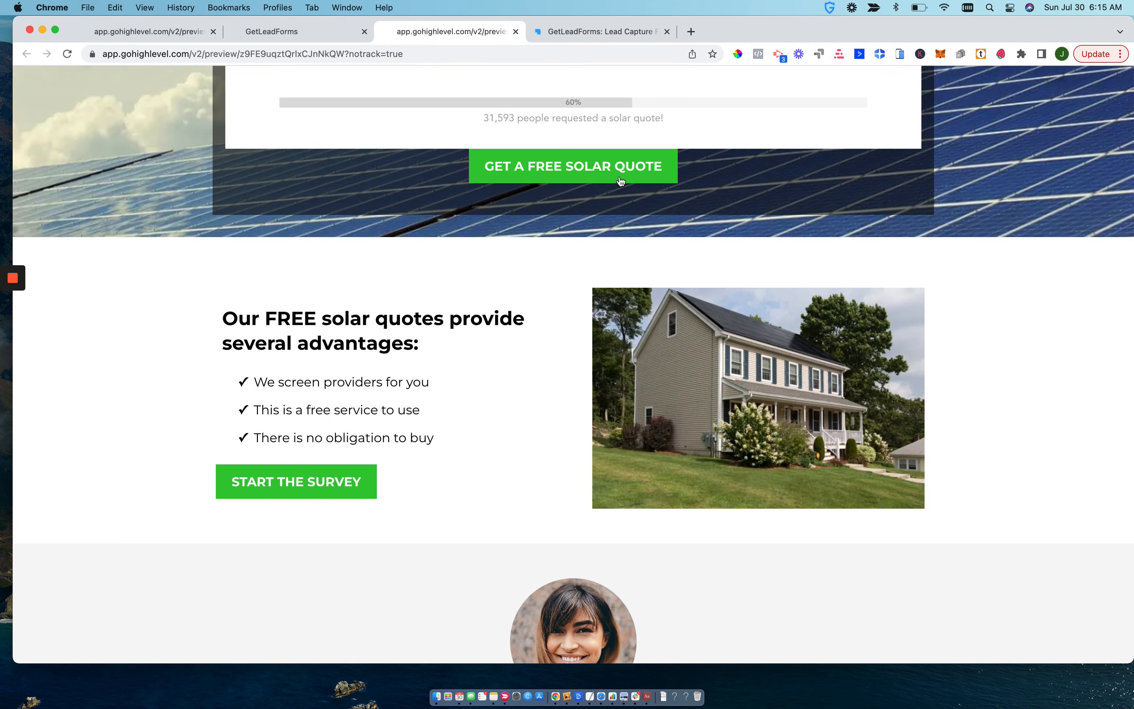
pyautogui.scroll(-2, 620, 182)
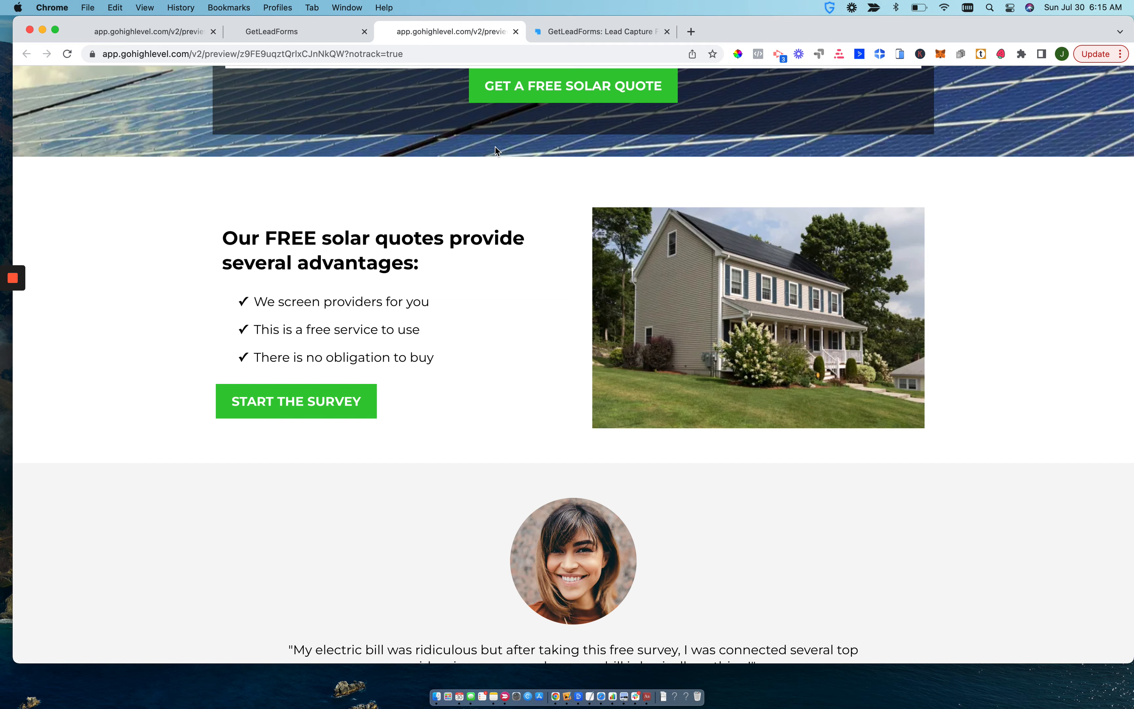
pyautogui.click(540, 35)
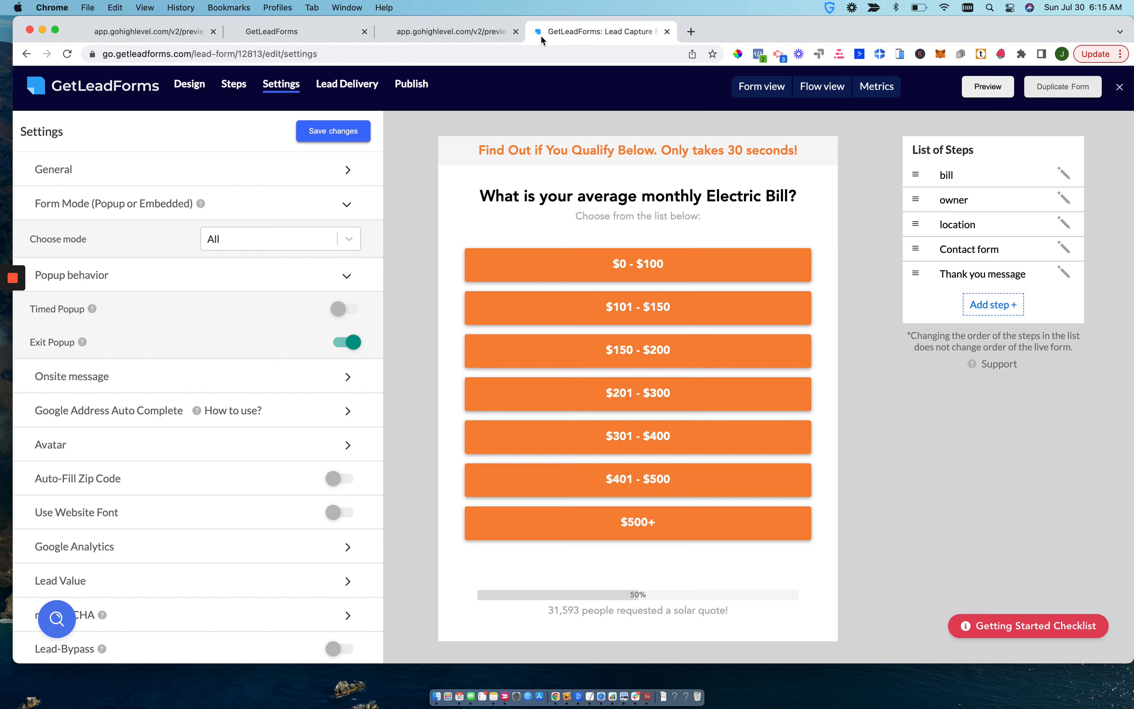
pyautogui.click(411, 86)
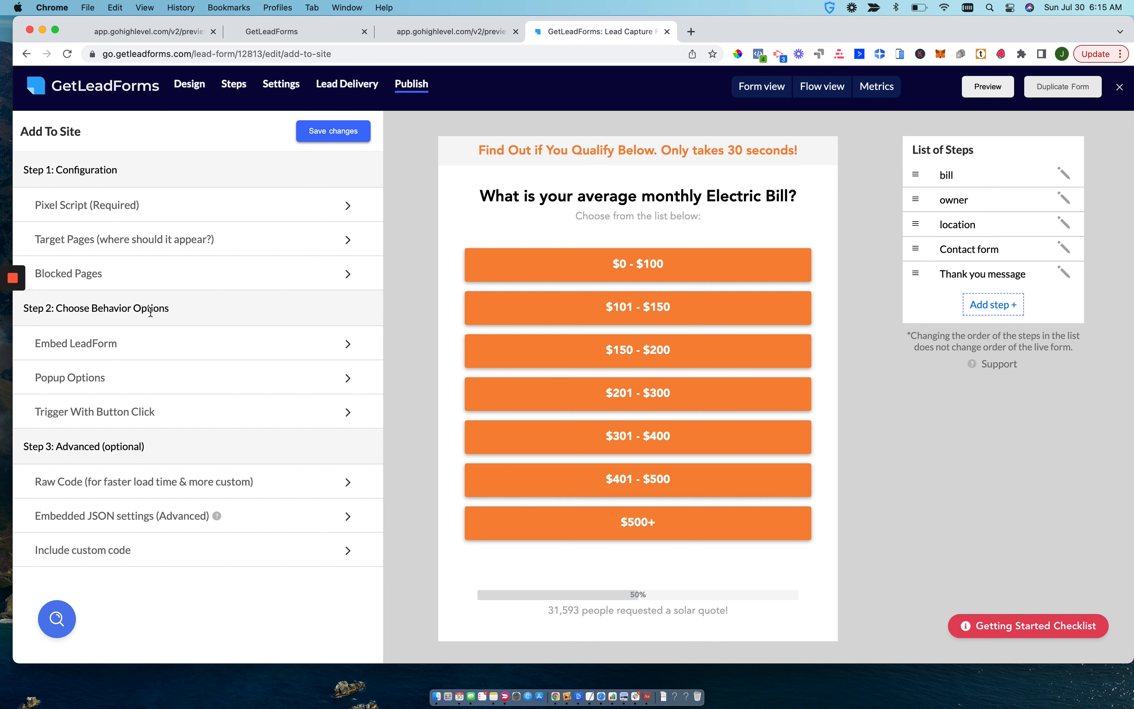
pyautogui.click(334, 420)
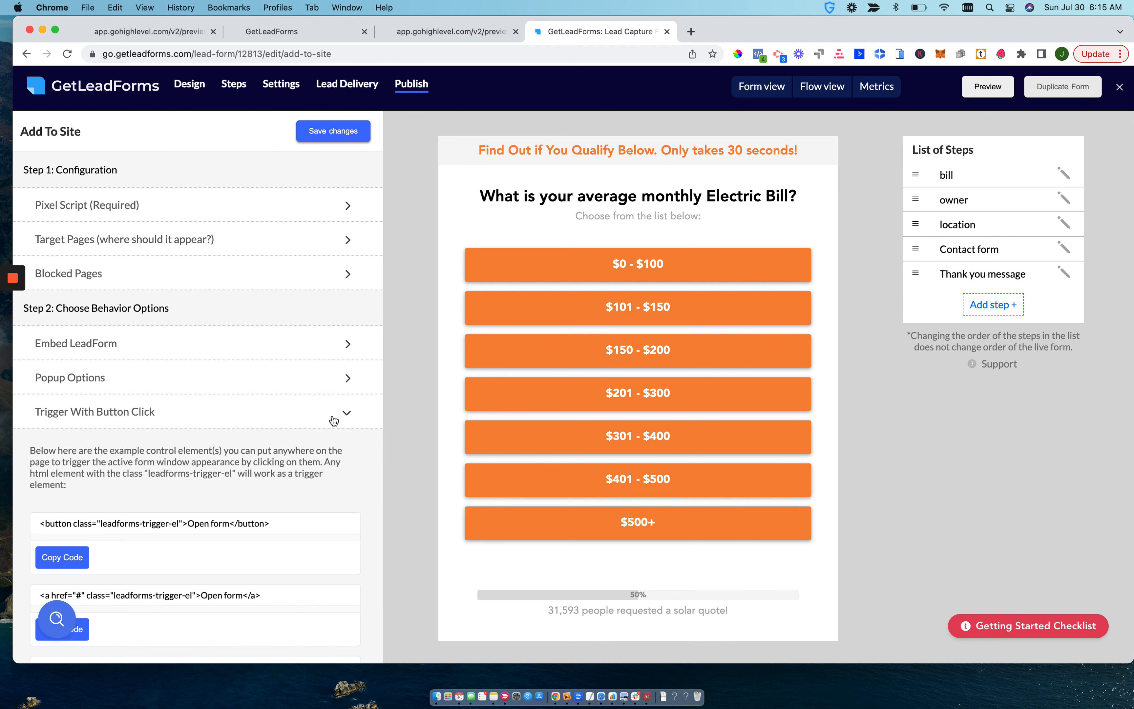
pyautogui.scroll(-2, 170, 453)
pyautogui.scroll(-2, 170, 453)
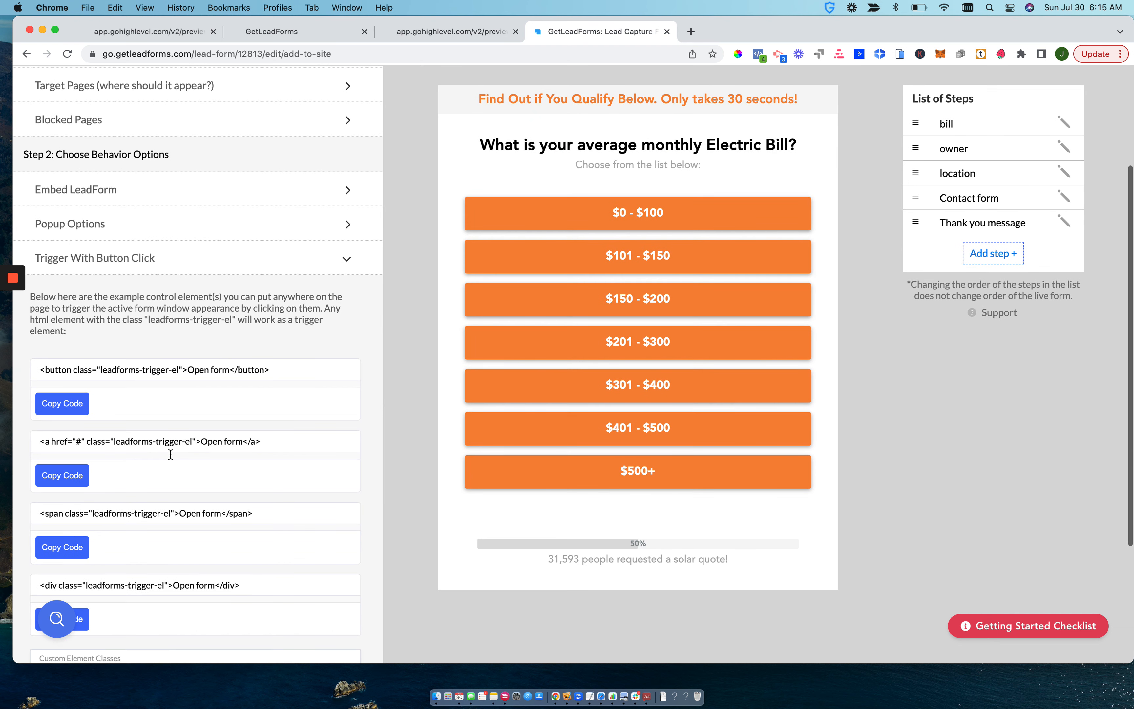
pyautogui.scroll(4, 170, 453)
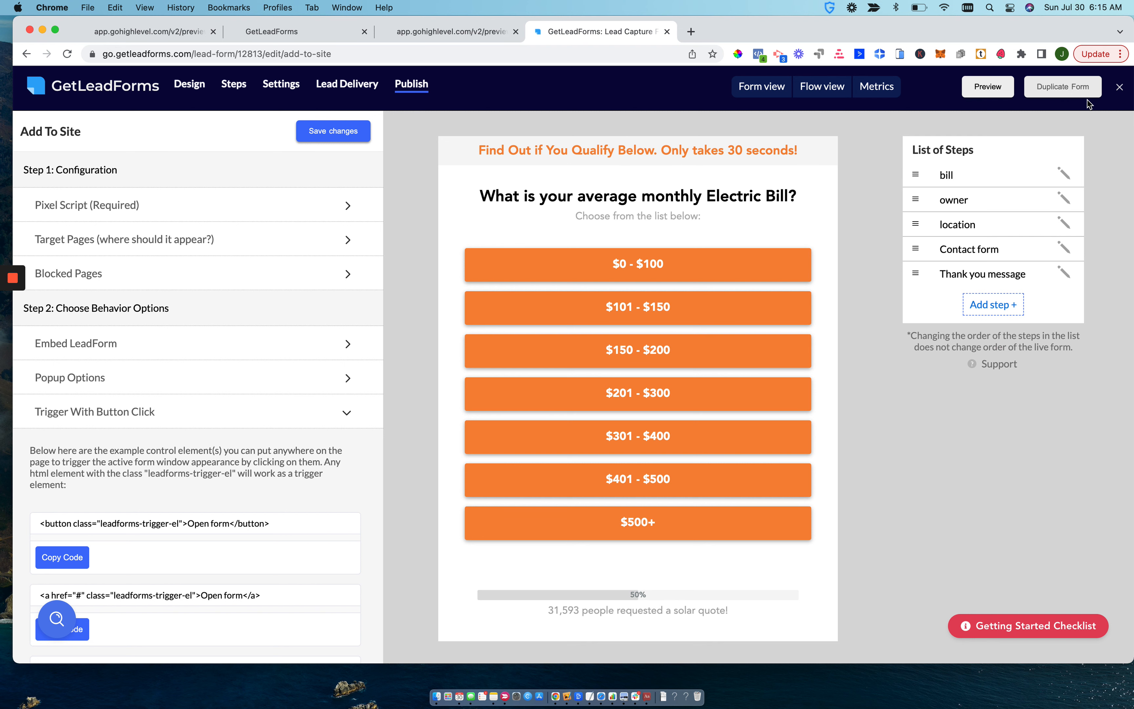
# Close the form editor to review the form's analytics, and reopen the editor to view the metrics of each step
pyautogui.click(1120, 87)
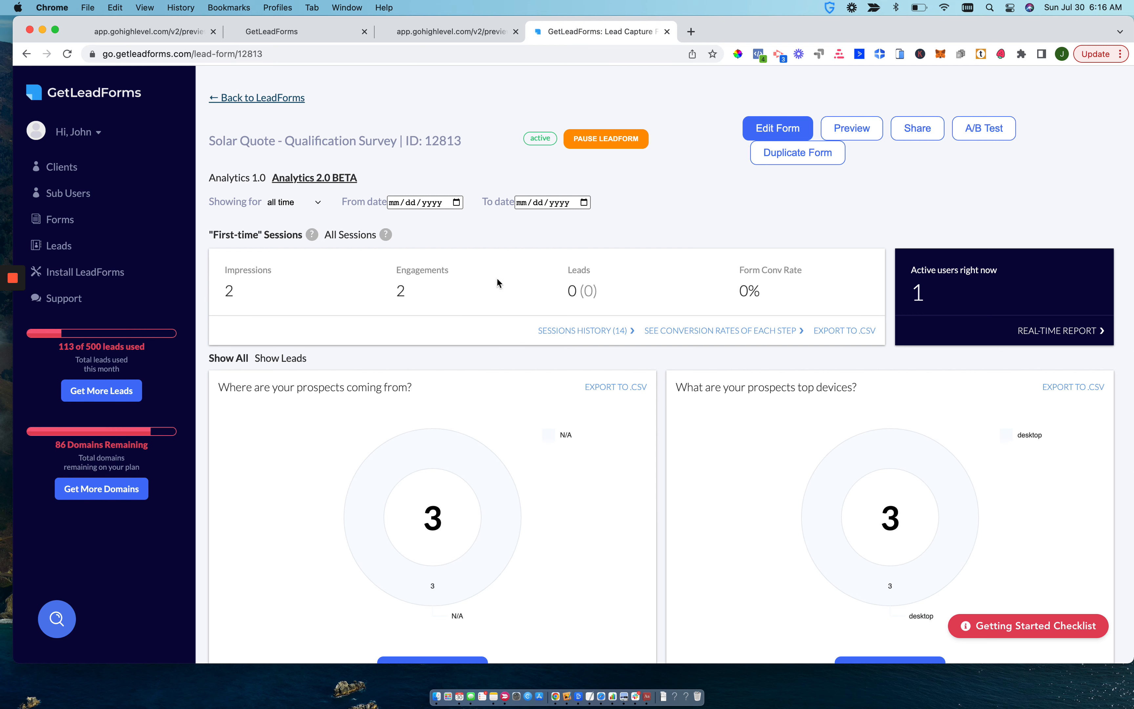
pyautogui.scroll(-10, 595, 313)
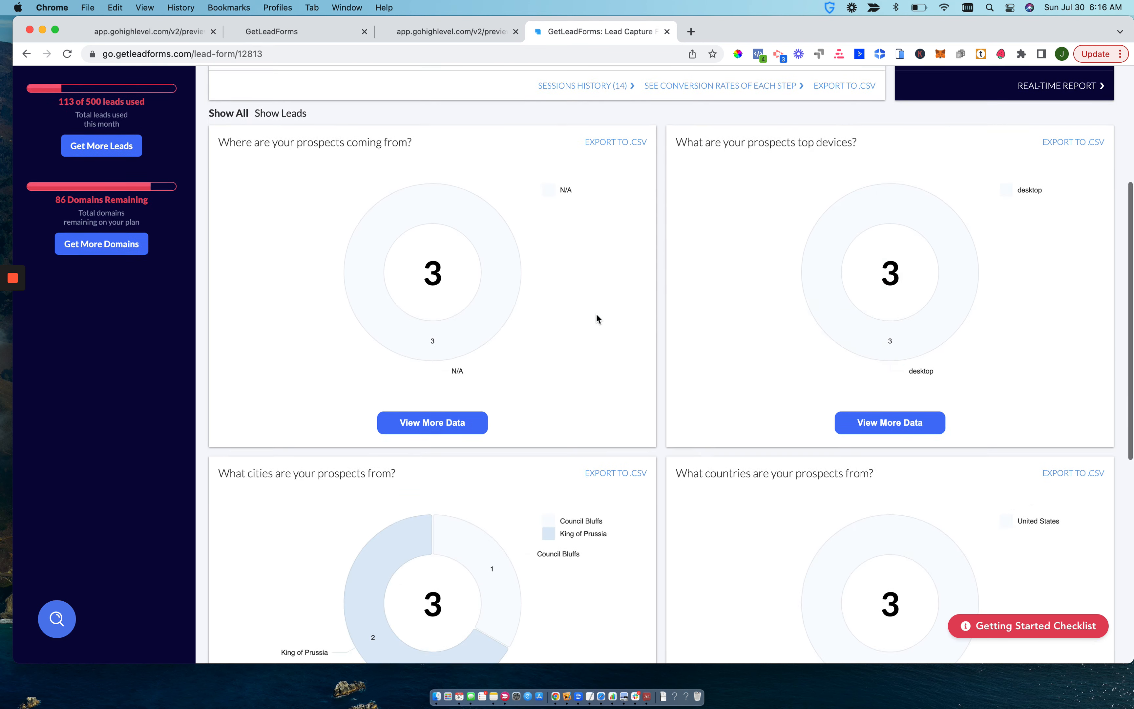
pyautogui.scroll(-10, 595, 312)
pyautogui.scroll(15, 598, 282)
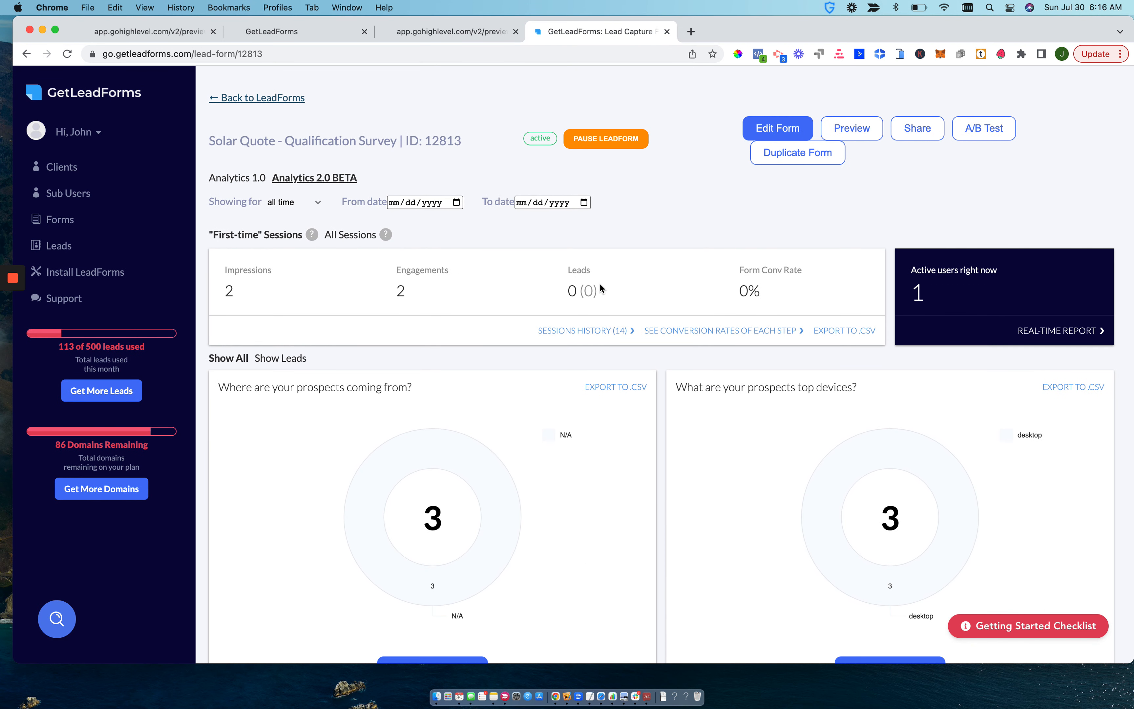
pyautogui.click(776, 126)
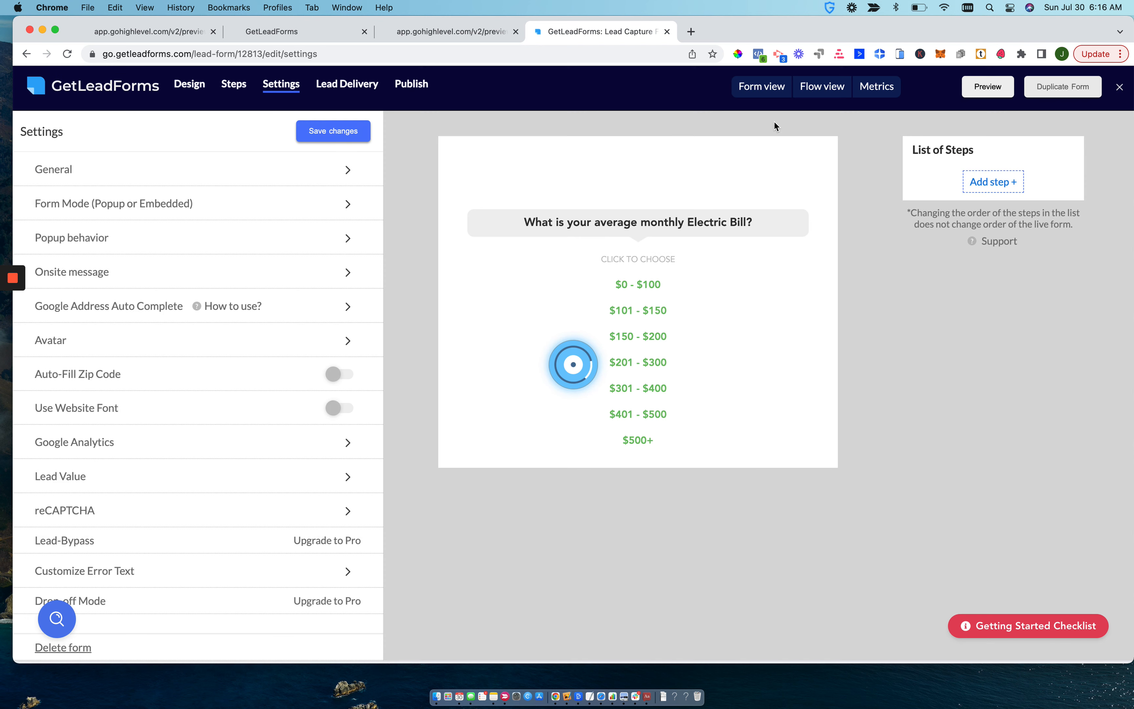
pyautogui.click(876, 90)
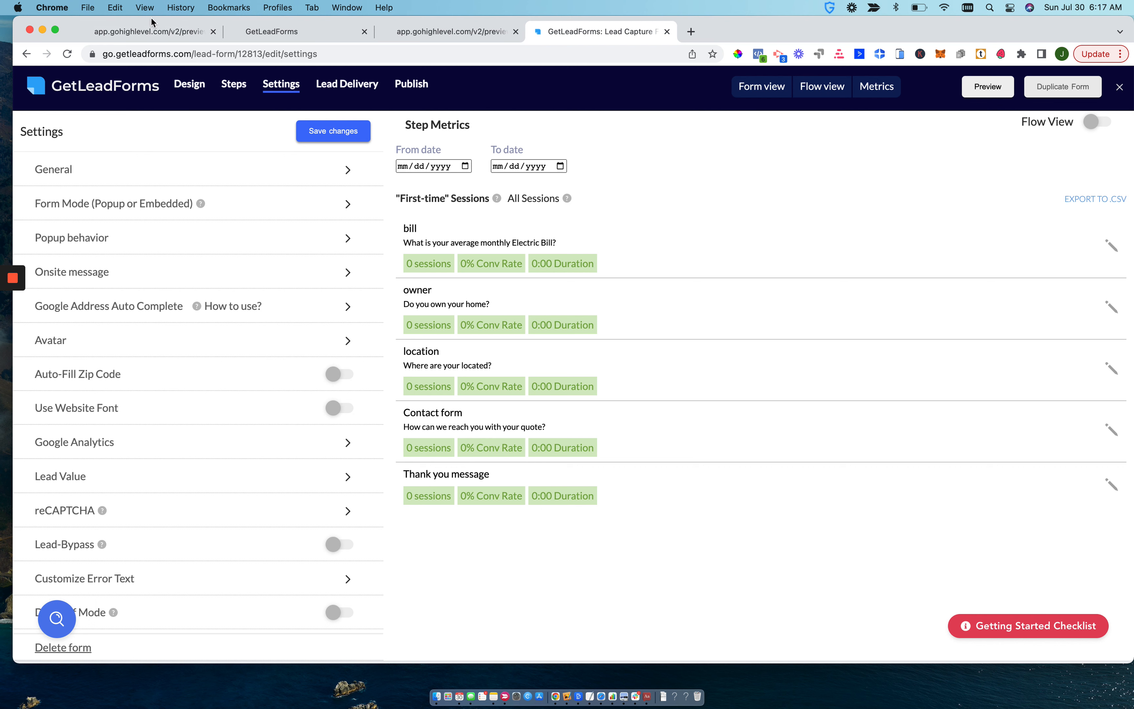
pyautogui.click(143, 31)
pyautogui.click(257, 29)
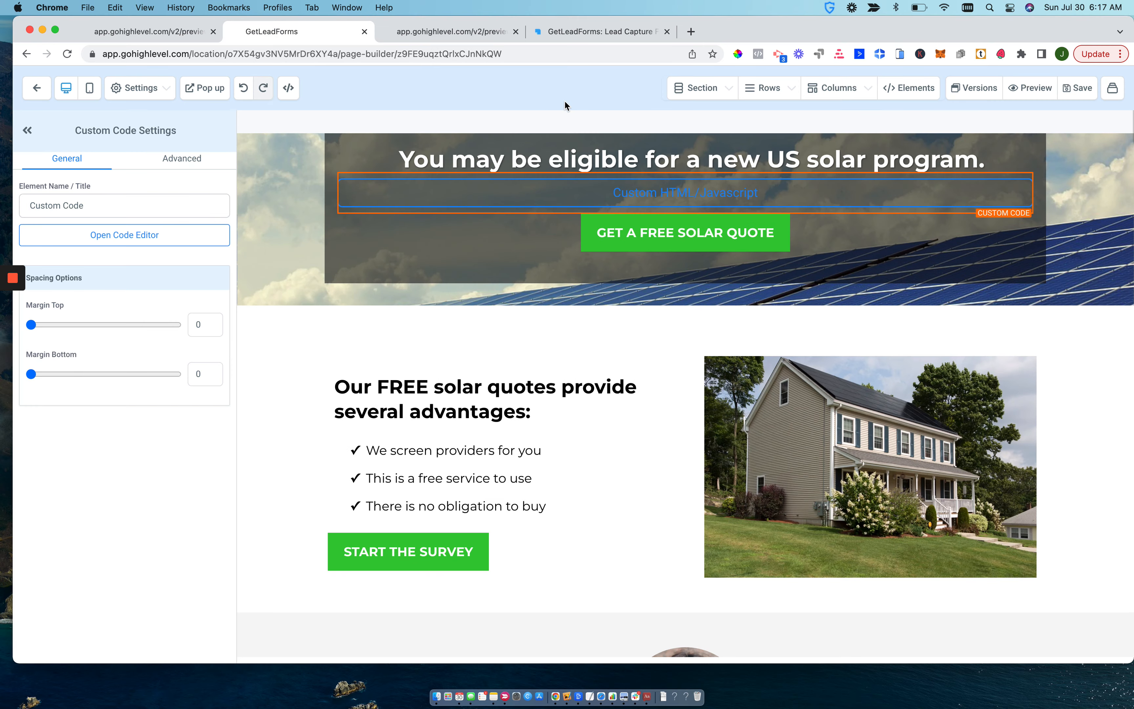
pyautogui.click(447, 32)
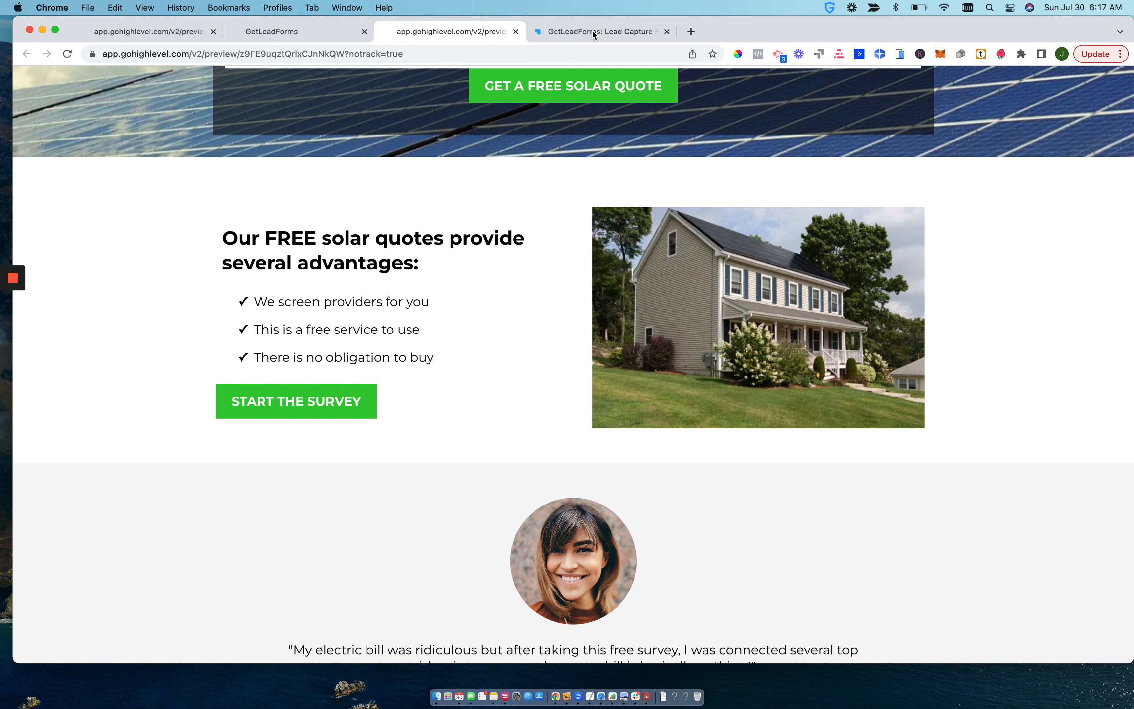
# Open getleadforms.com in a new browser tab and go to its LeadForm Templates page
pyautogui.click(691, 32)
pyautogui.write('g')
pyautogui.press('Return')
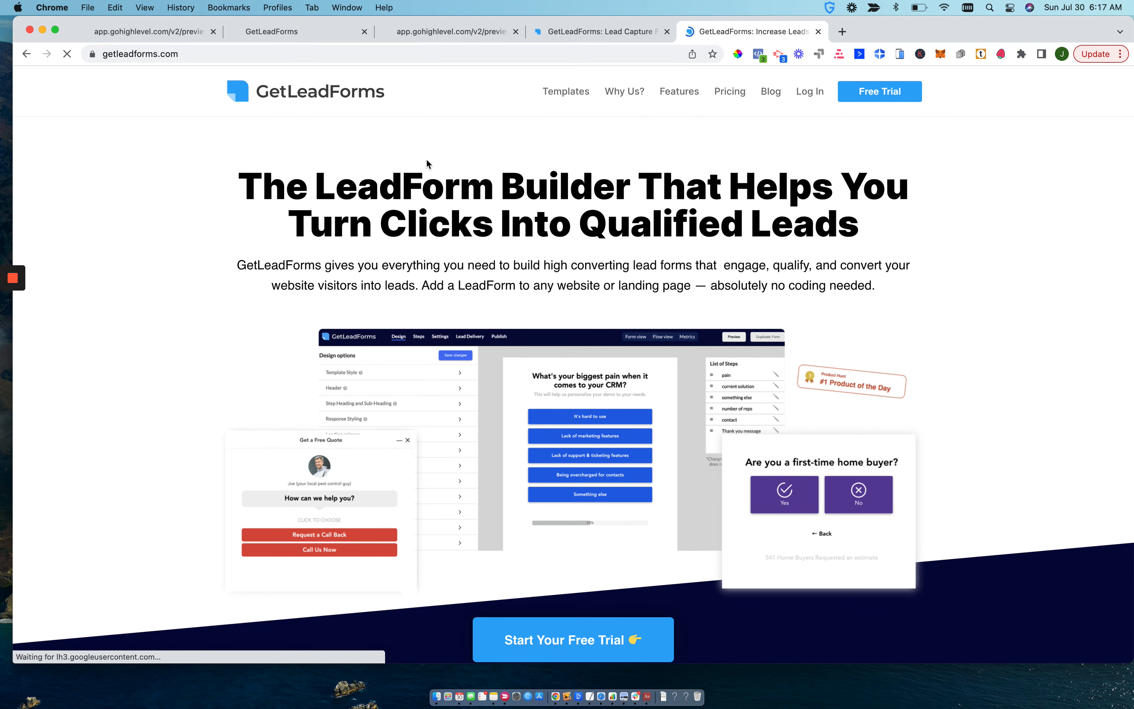
pyautogui.click(567, 96)
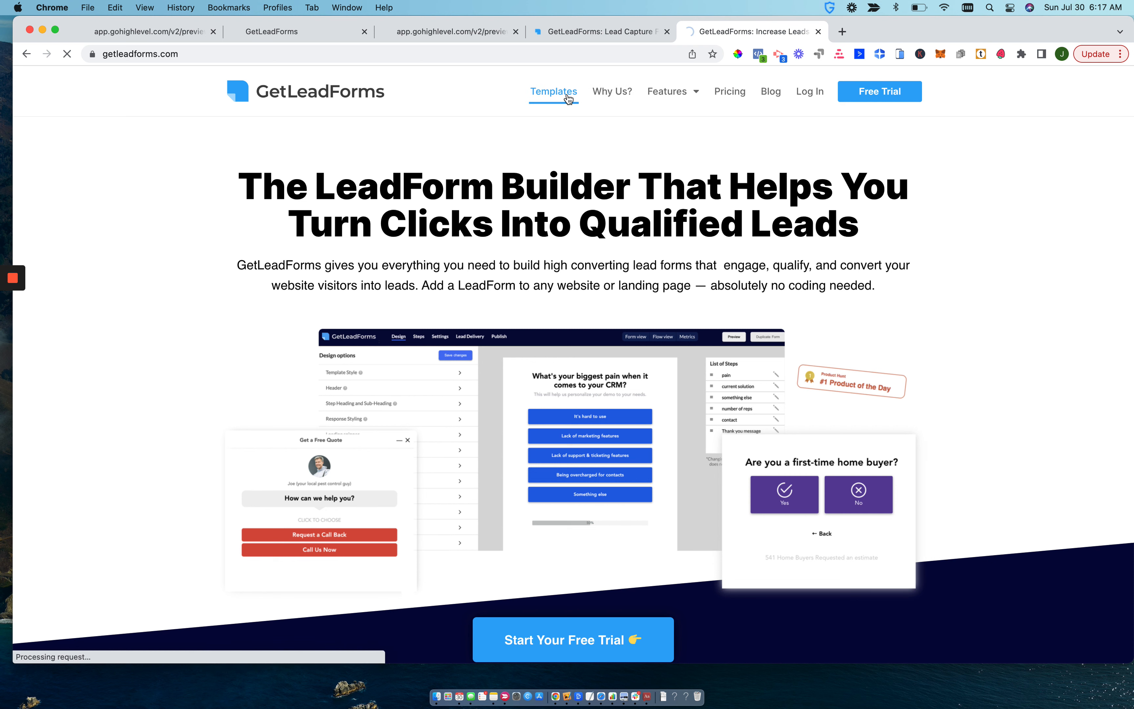
pyautogui.moveTo(14, 328)
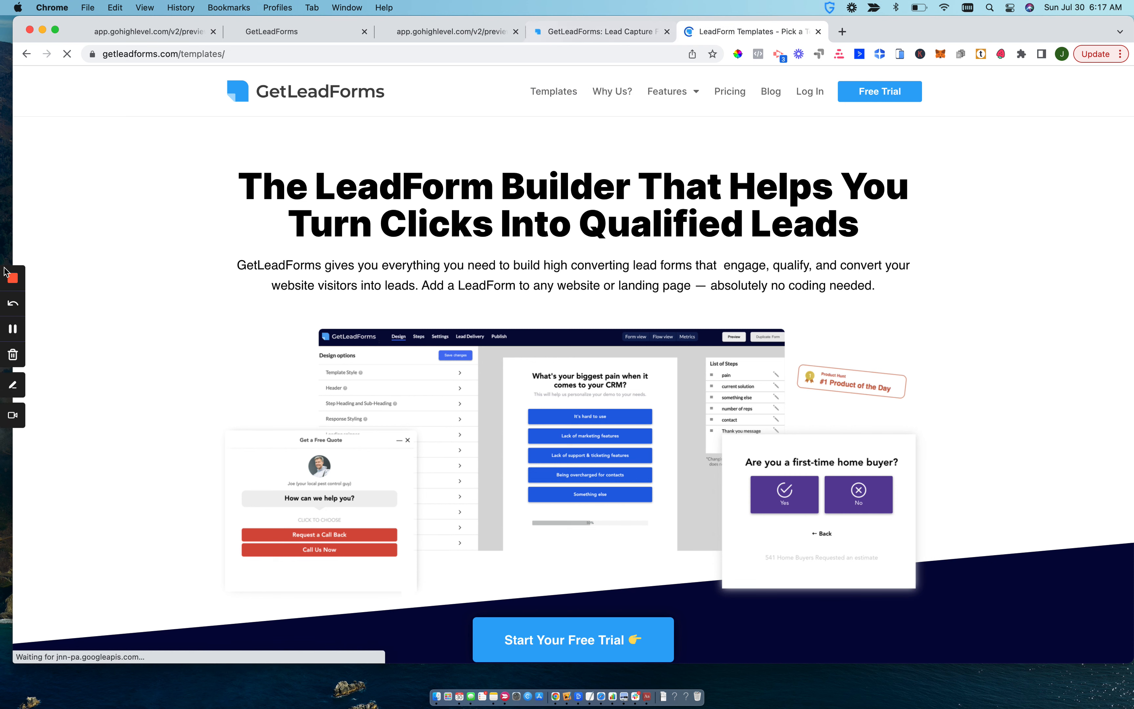
# Filter the templates by the Solar category and open the "Solar Quote - Qualification Survey" template to view its form
pyautogui.click(347, 335)
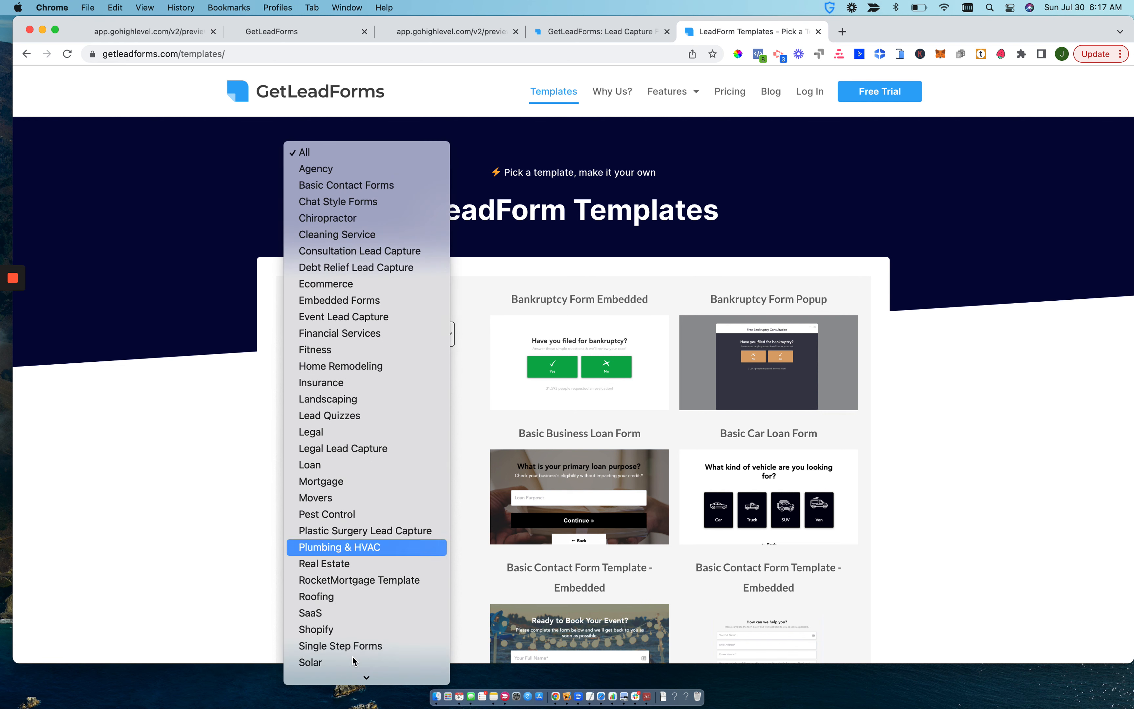
pyautogui.click(311, 639)
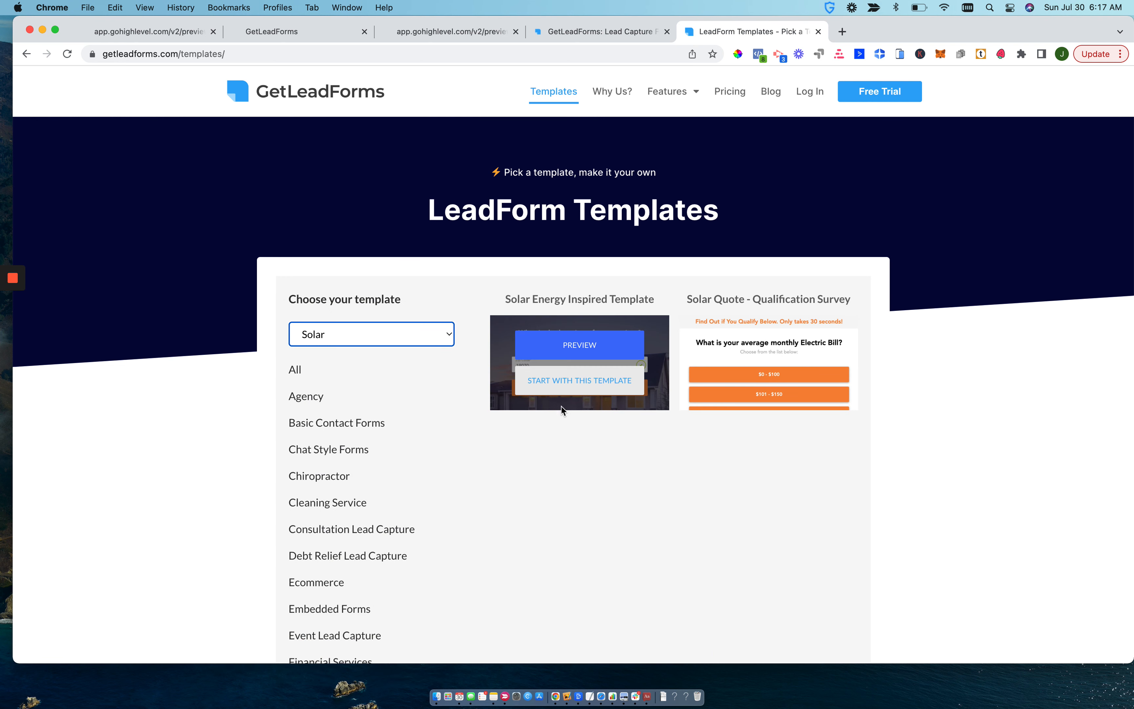
pyautogui.click(753, 352)
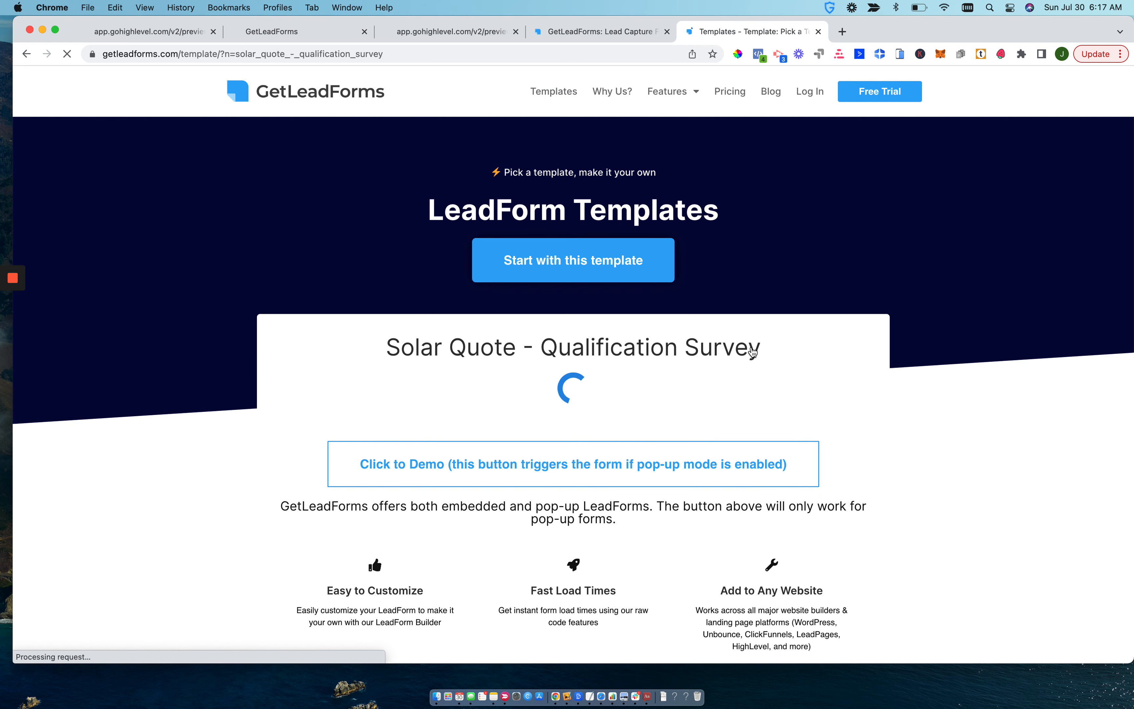
pyautogui.scroll(-3, 587, 496)
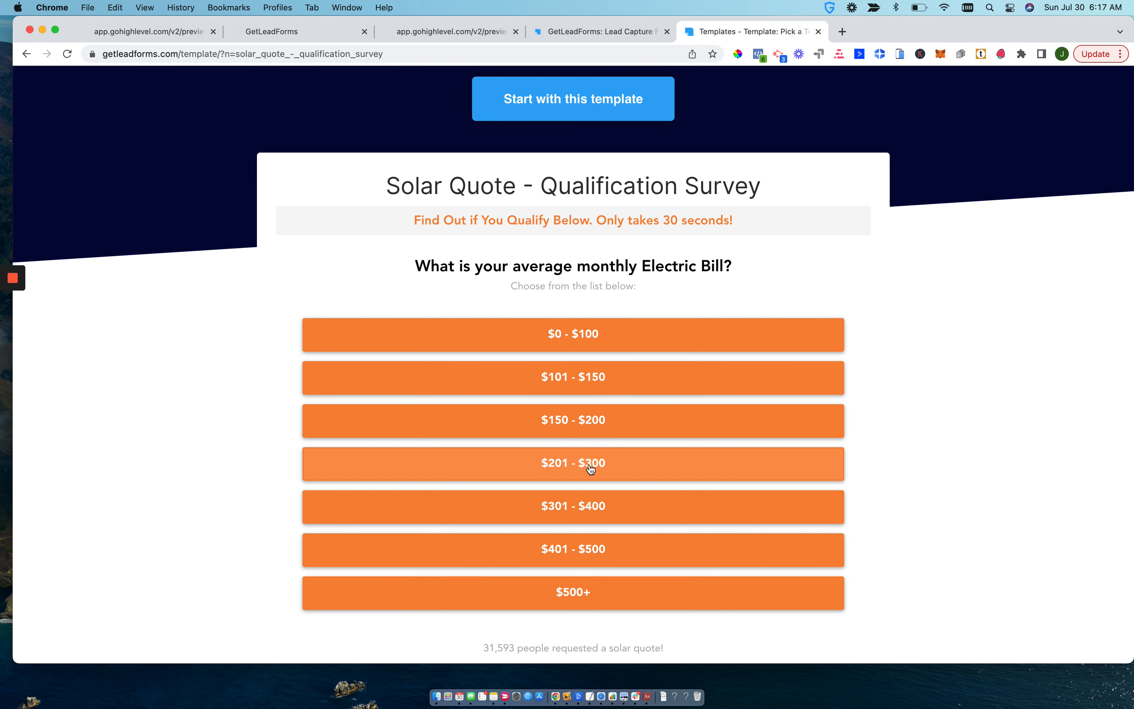
pyautogui.scroll(1, 590, 469)
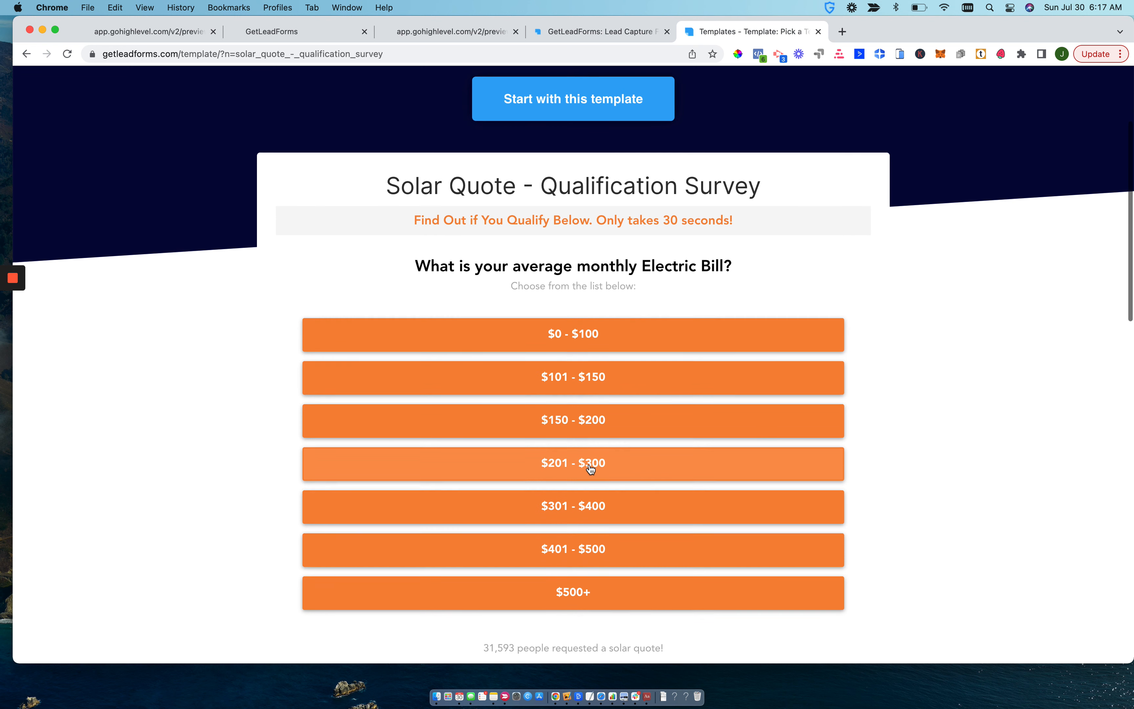